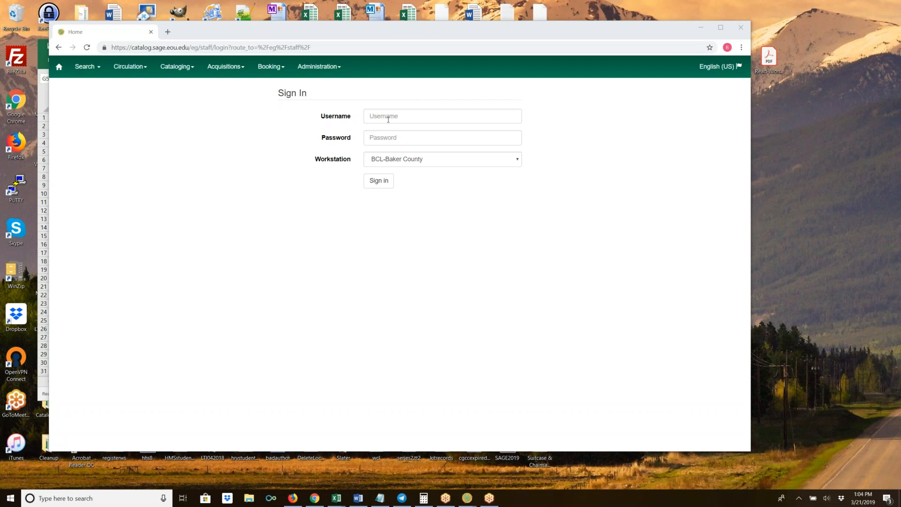
Sign in to the staff client with the administrator username and password at the BCL-Baker County workstation
click(388, 118)
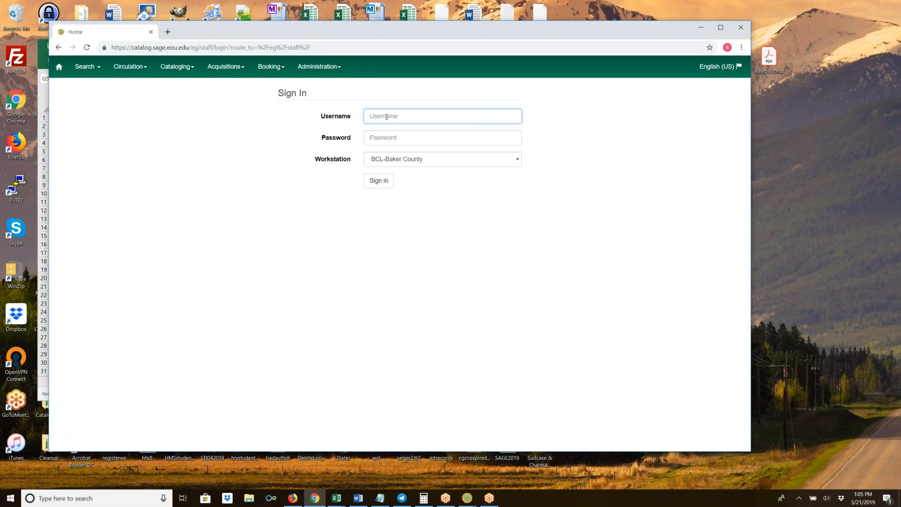
text(admin)
key(Tab)
text(•••••••)
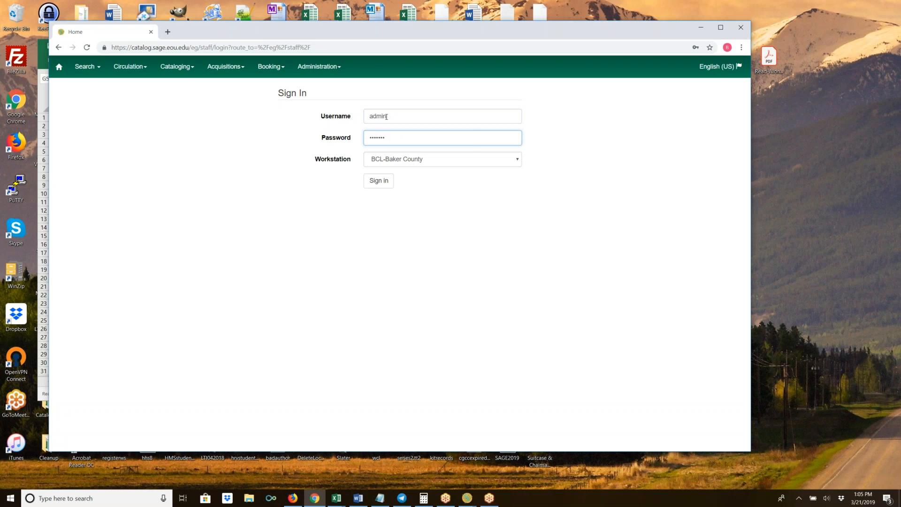
key(Return)
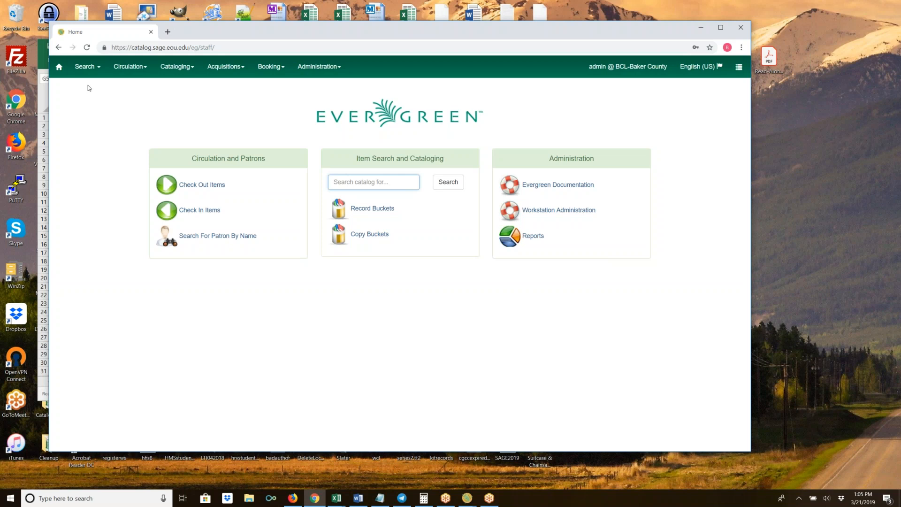
Search for the patron by last and first name across all SAGE libraries and open the matching record
click(60, 70)
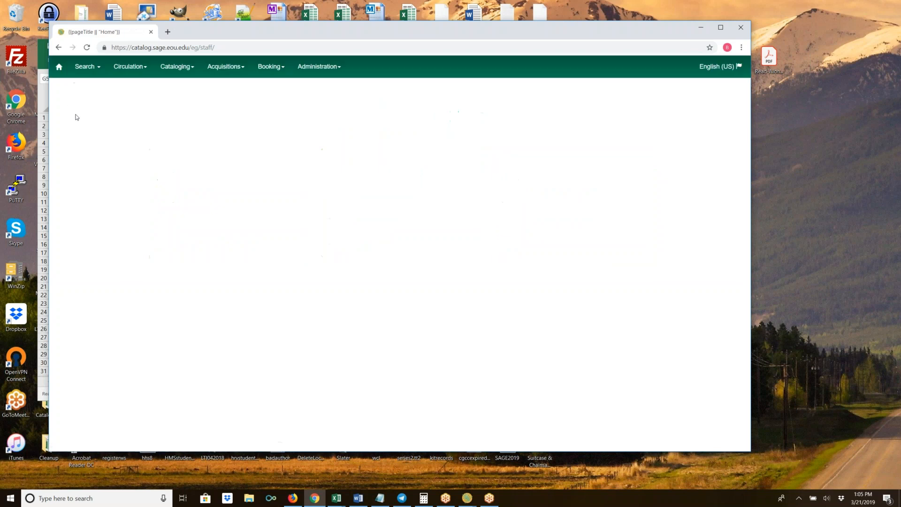
click(83, 68)
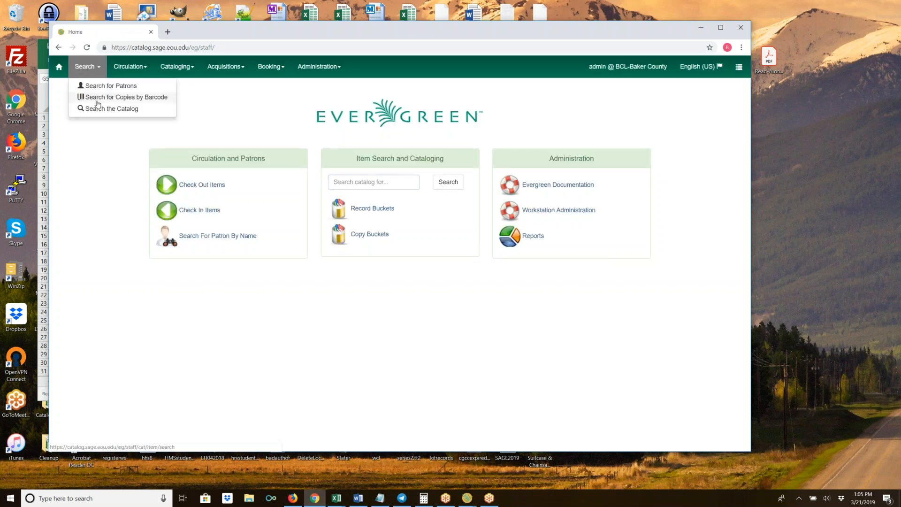
click(96, 86)
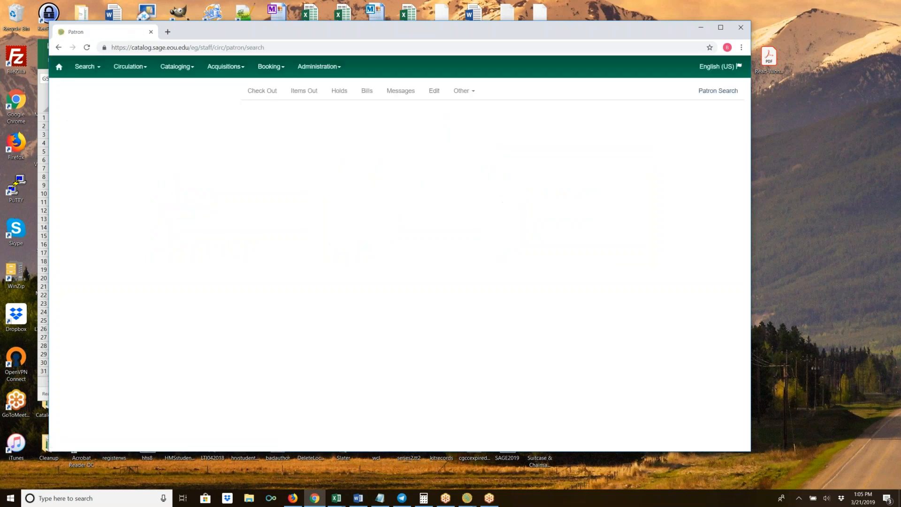
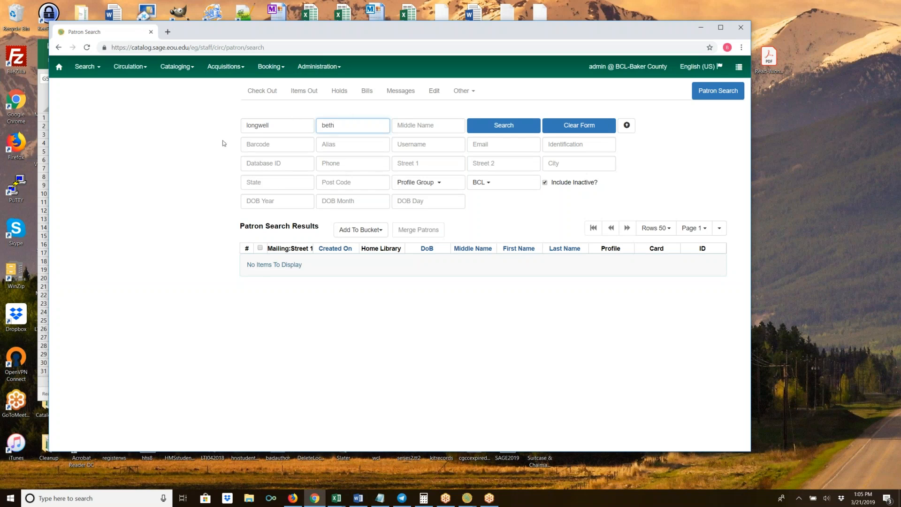
click(487, 187)
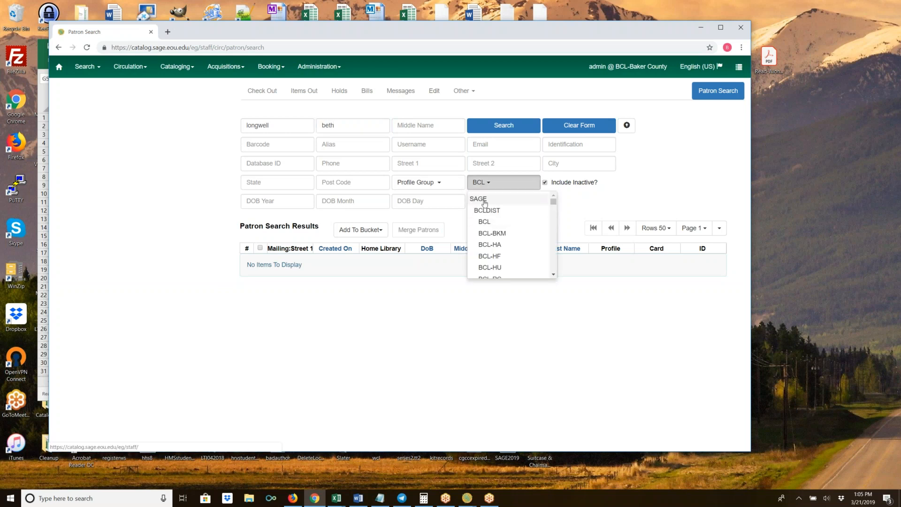
click(478, 199)
click(431, 184)
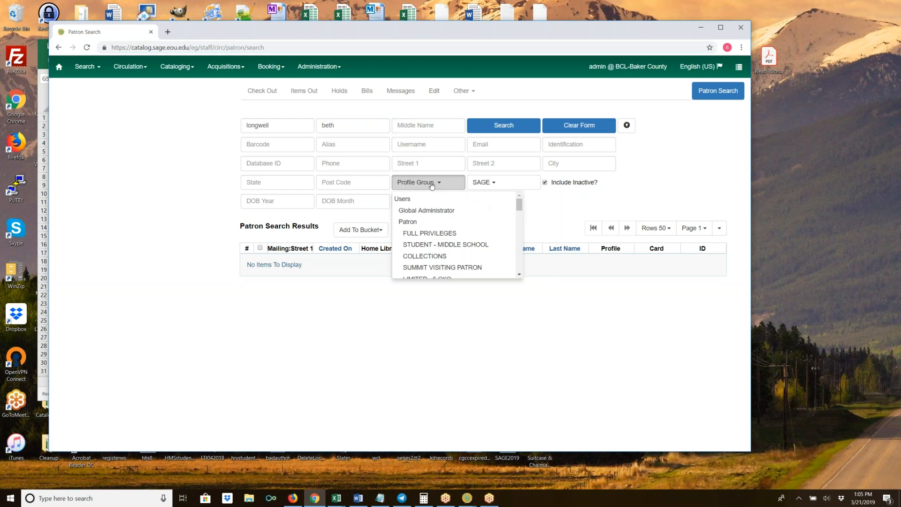
click(431, 184)
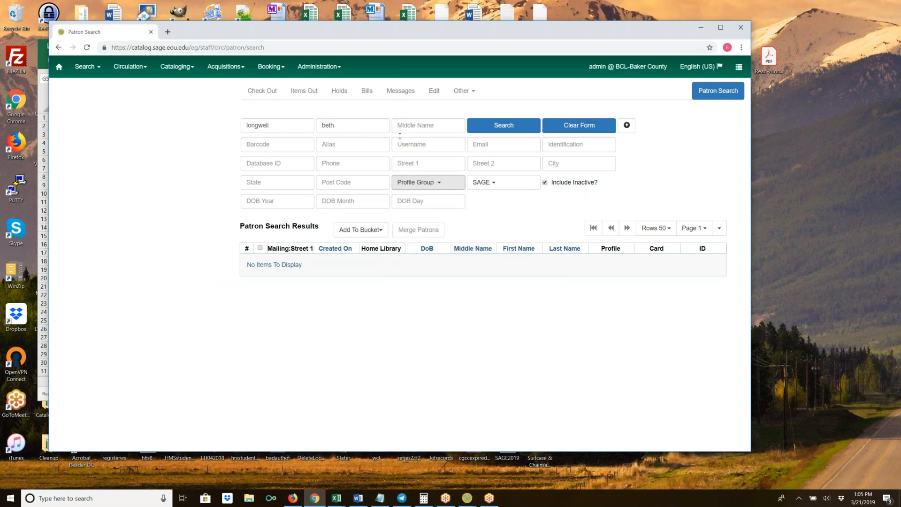
click(484, 126)
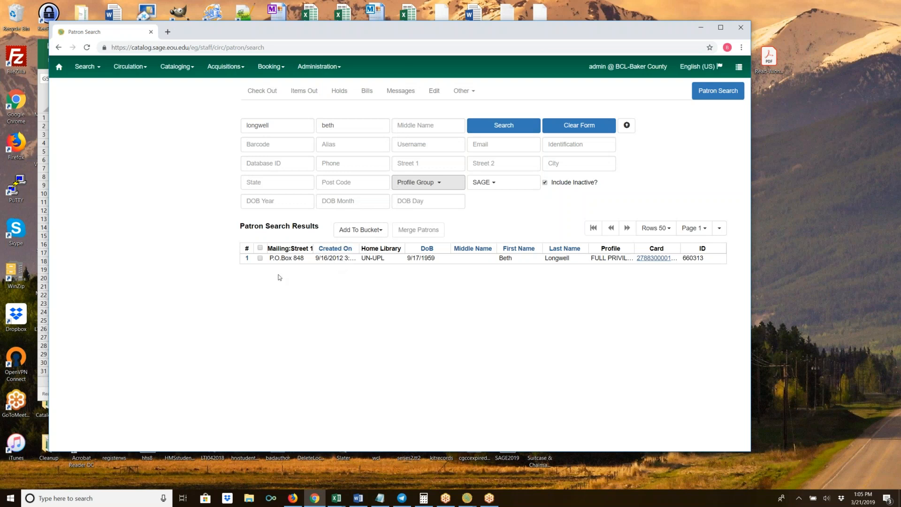
double_click(362, 258)
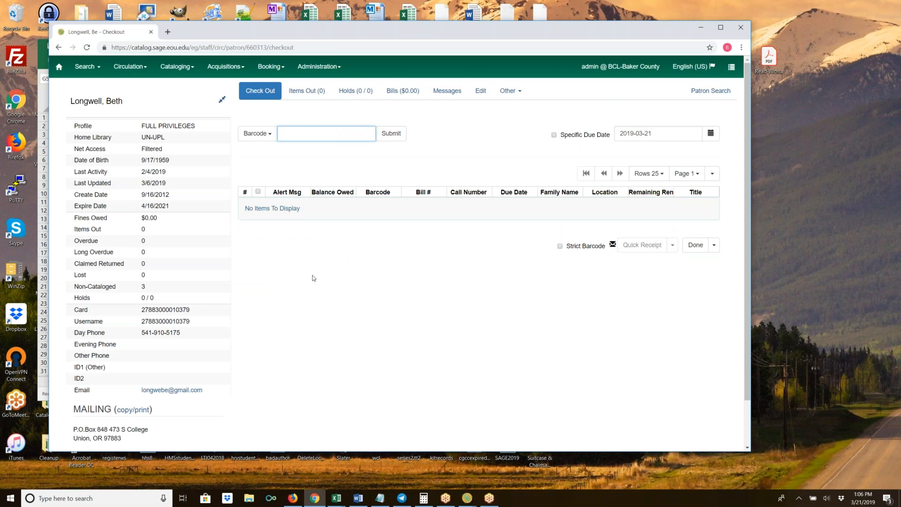
Open the patron's Notes page and start a new note titled 'Test note'
click(508, 92)
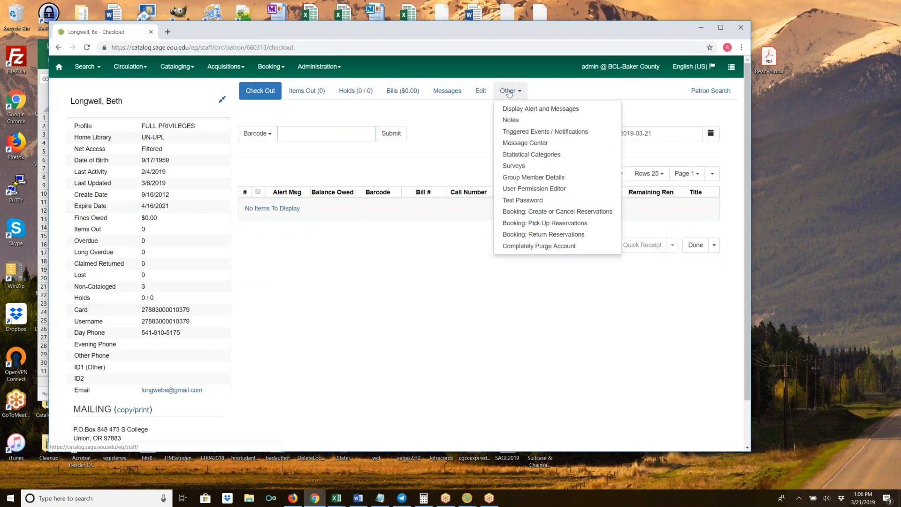
click(511, 121)
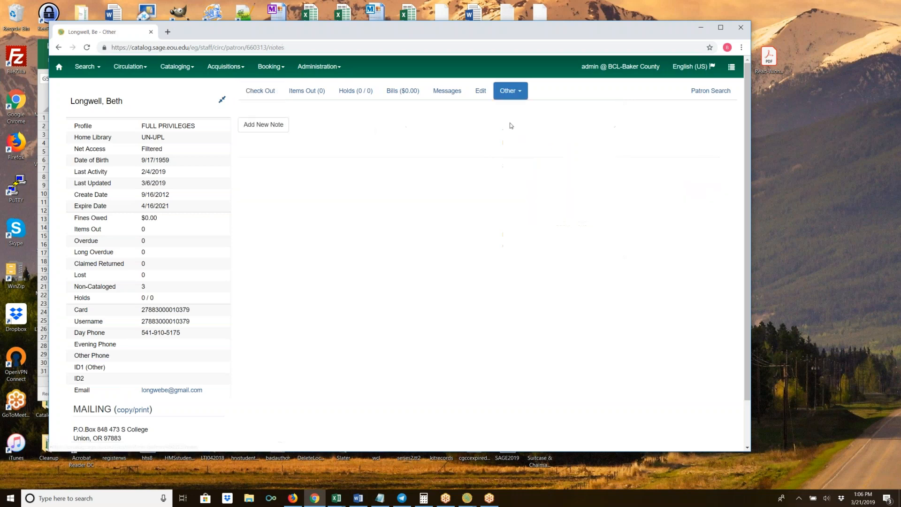
click(256, 127)
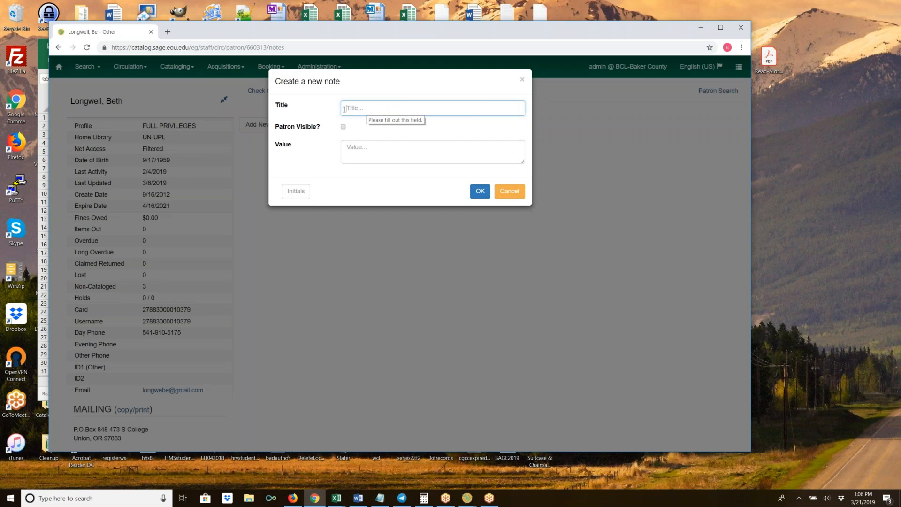
text(Test note)
Enter the Test note's message that a new email is needed, add staff initials, and save it
click(362, 148)
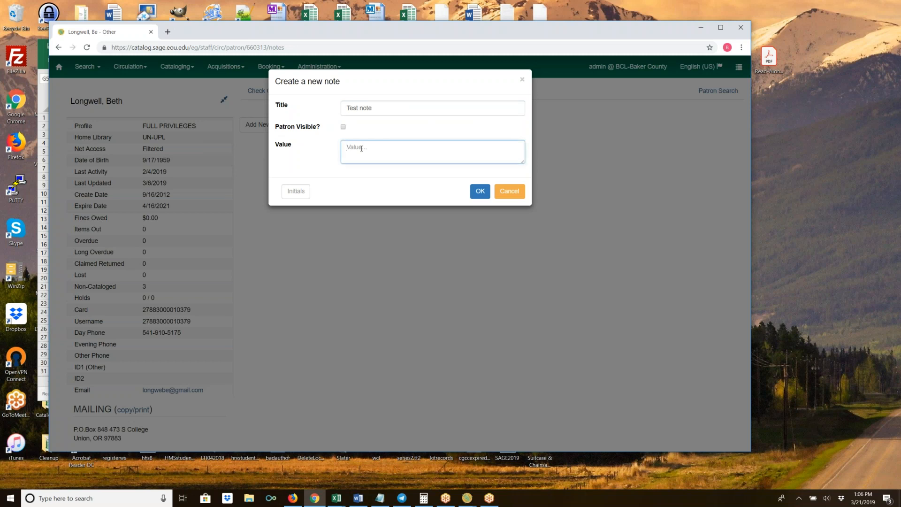
text(We need a new email for Beth)
click(478, 196)
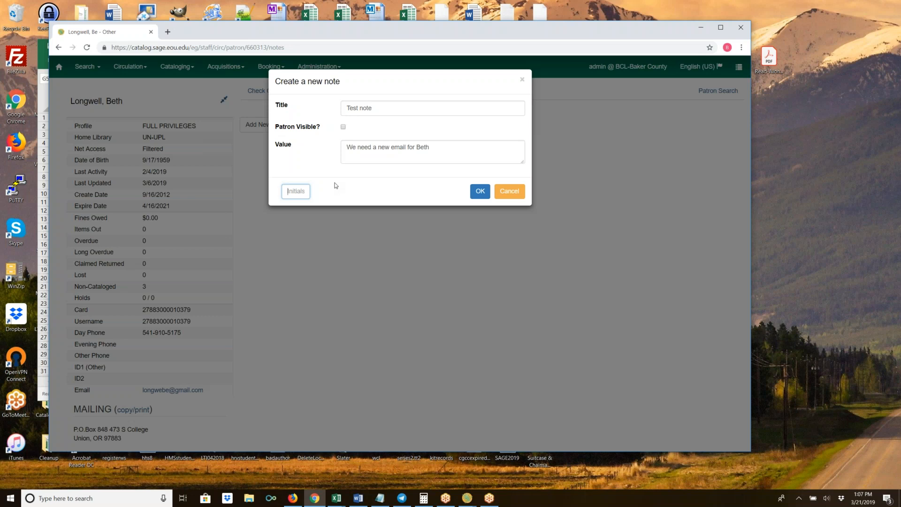
text(br)
click(480, 191)
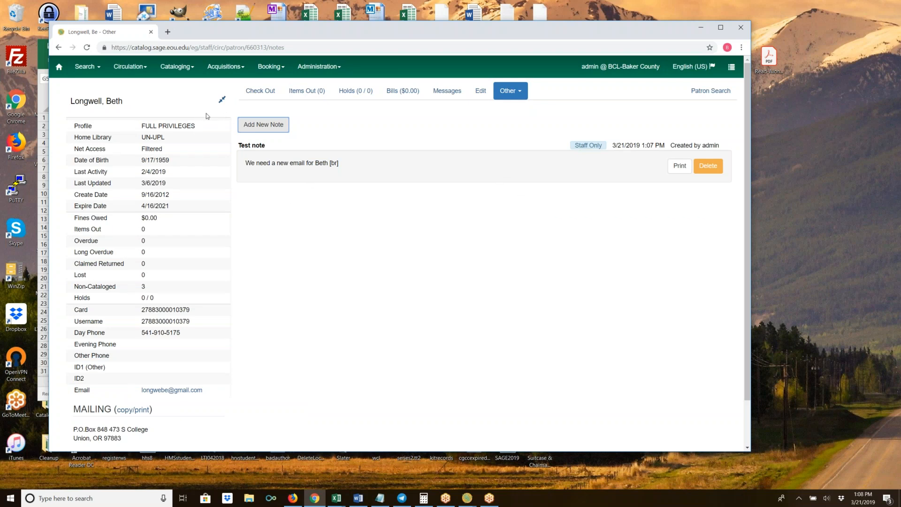
Reload the patron with Retrieve Last Patron and open the Notes flag to view the Test note
click(252, 96)
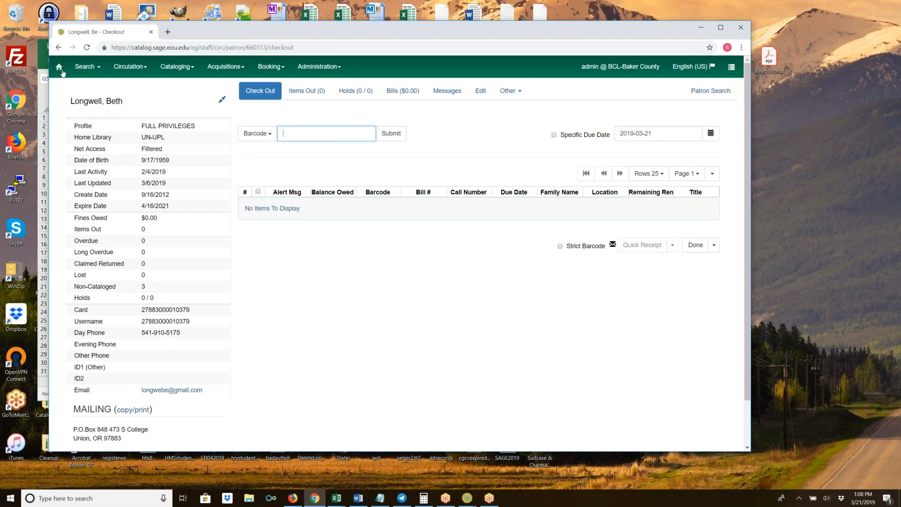
click(129, 69)
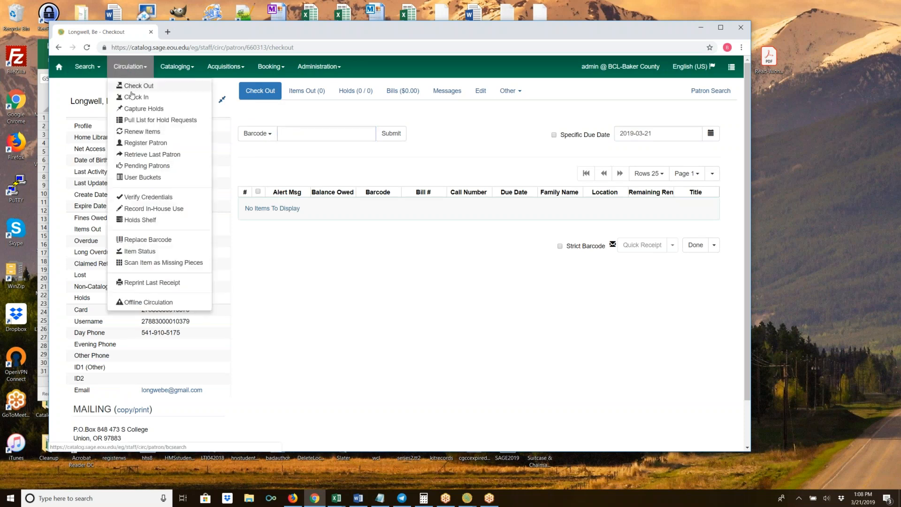
click(149, 155)
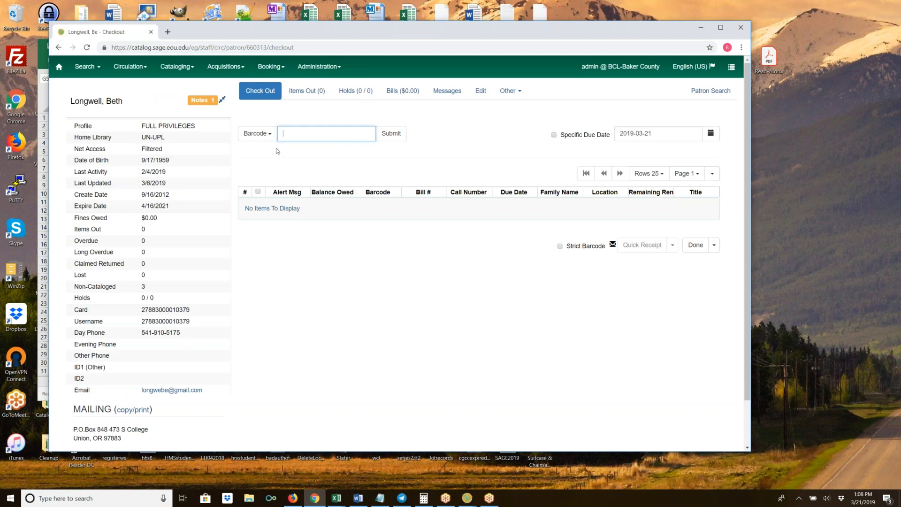
click(199, 102)
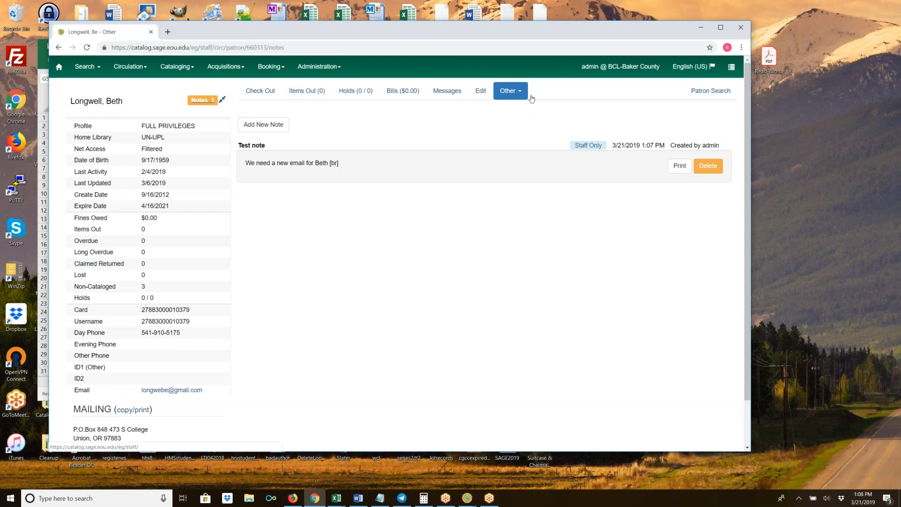
click(896, 249)
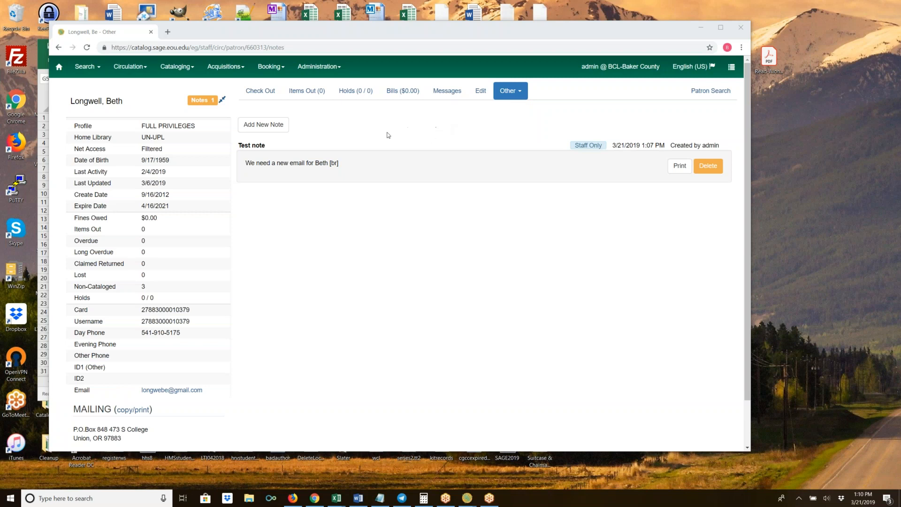
click(528, 91)
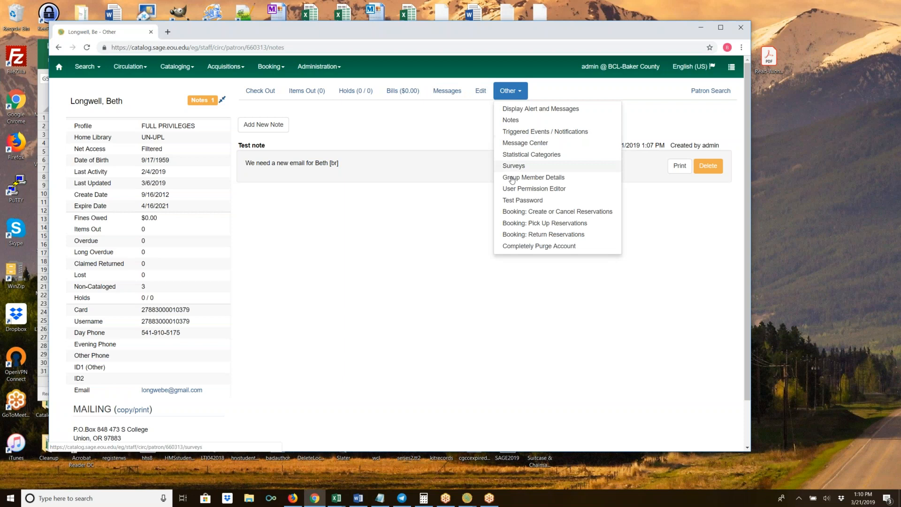
Add a patron-visible 'Patron Note' reading 'We need a new email address for you', with staff initials
click(507, 120)
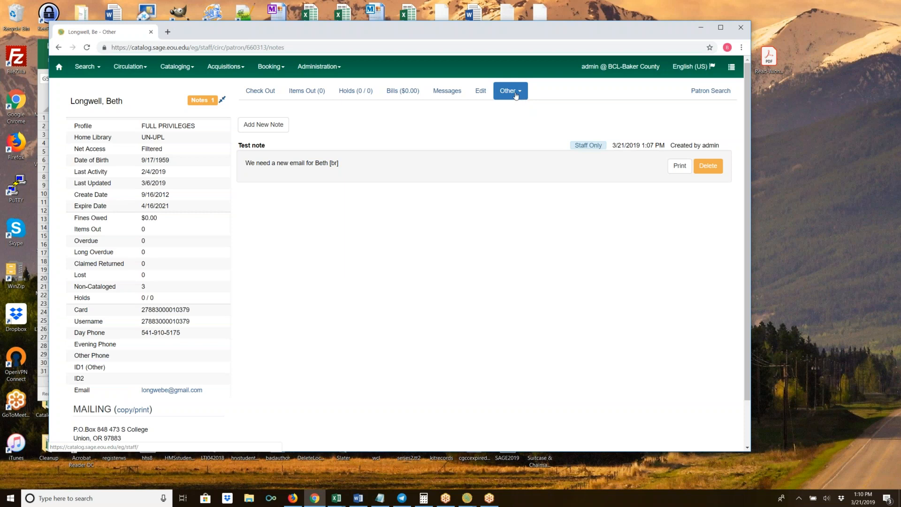
click(277, 124)
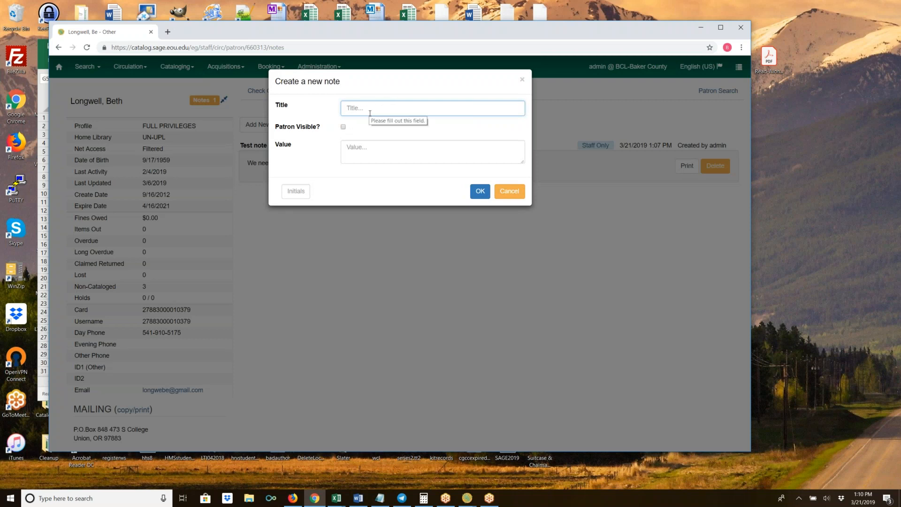
text(P)
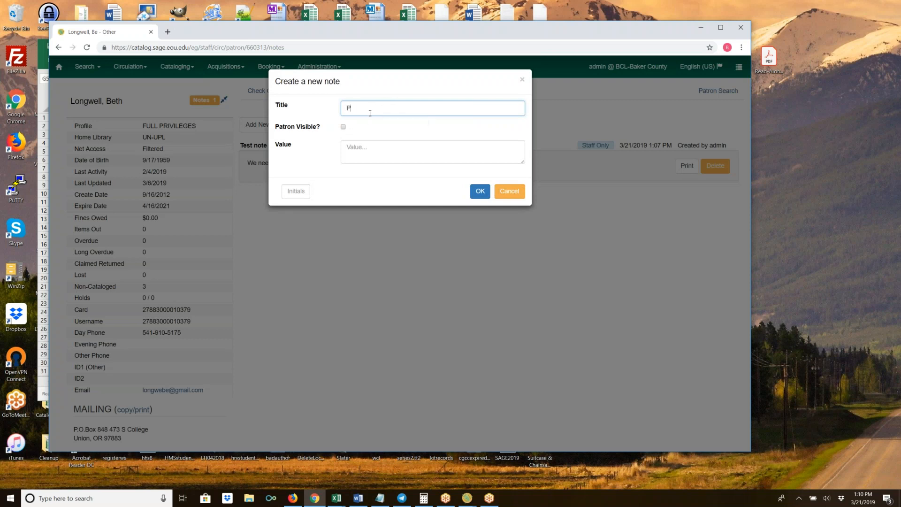
text(atron Note)
click(343, 128)
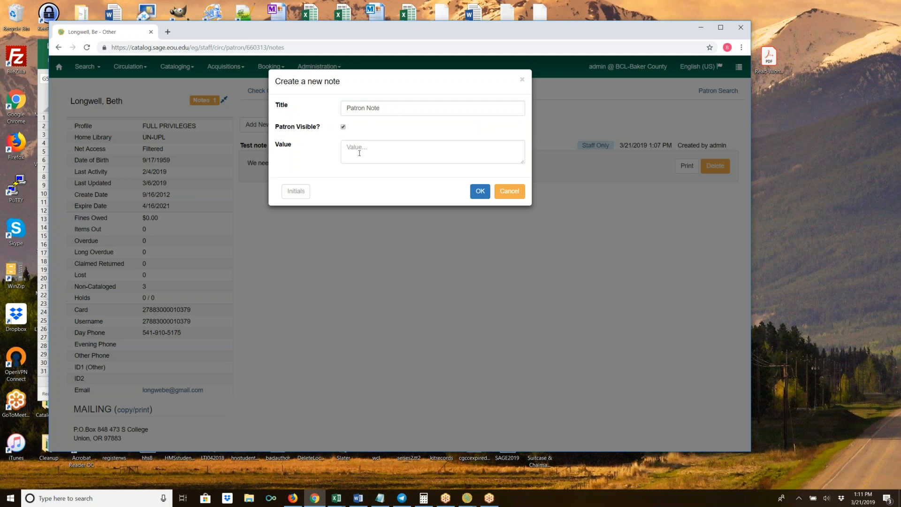
click(360, 154)
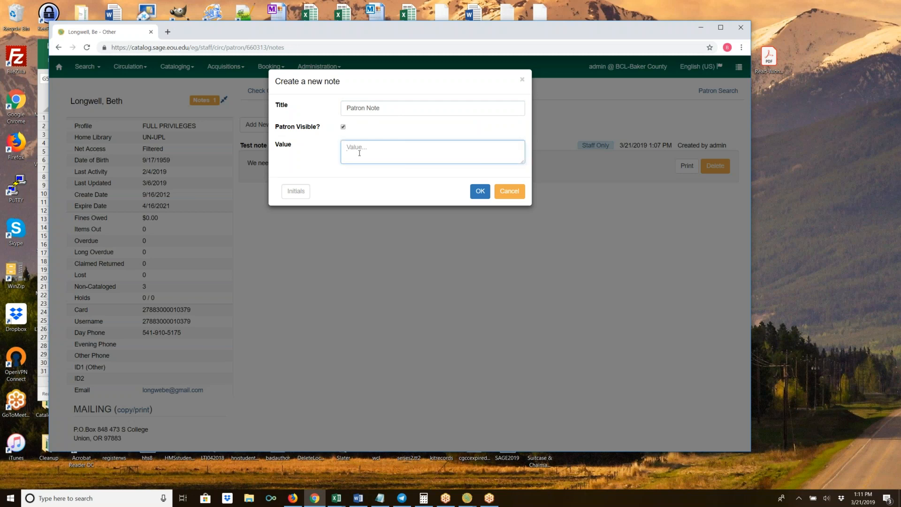
text(We need a new email address for you)
click(475, 197)
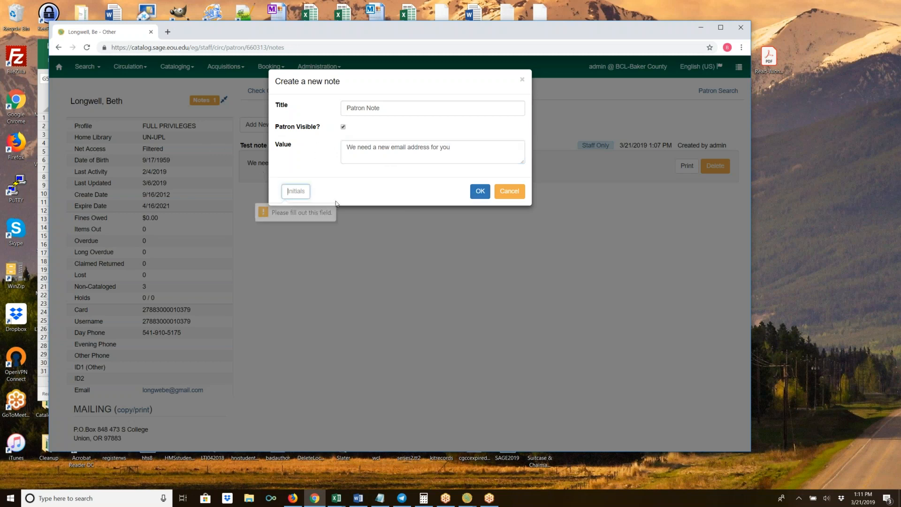
text(br)
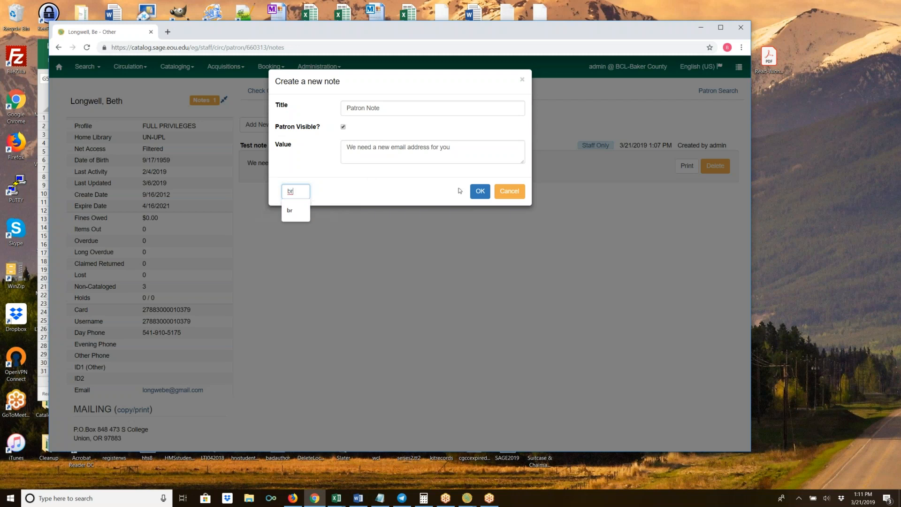
click(479, 191)
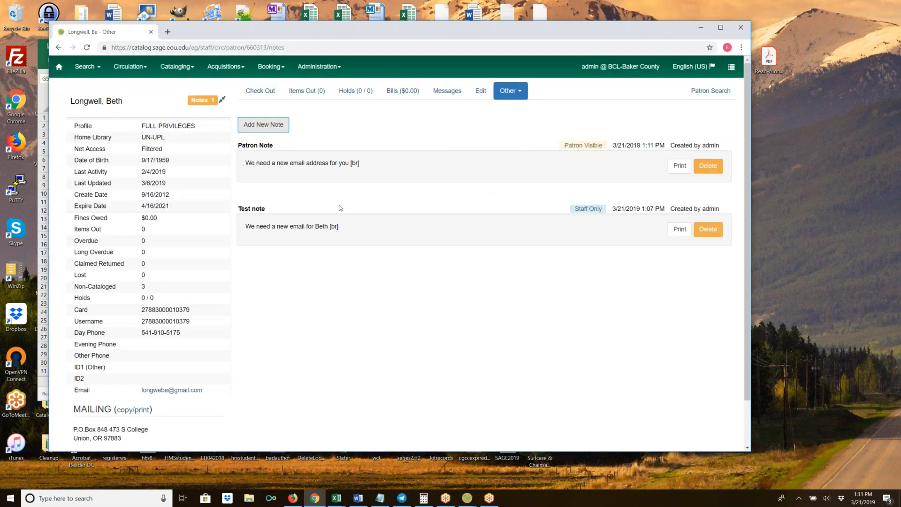
Open catalog.sage.eou.edu in a new browser tab
click(168, 32)
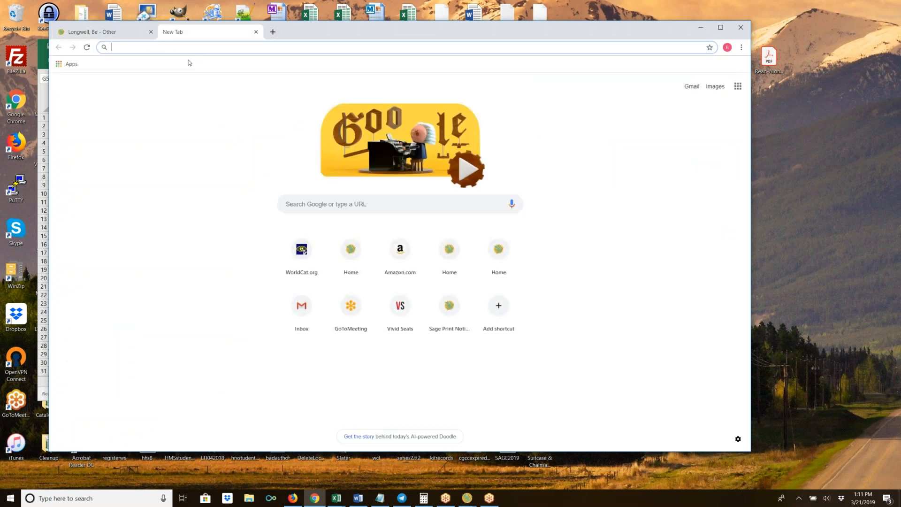
text(cata)
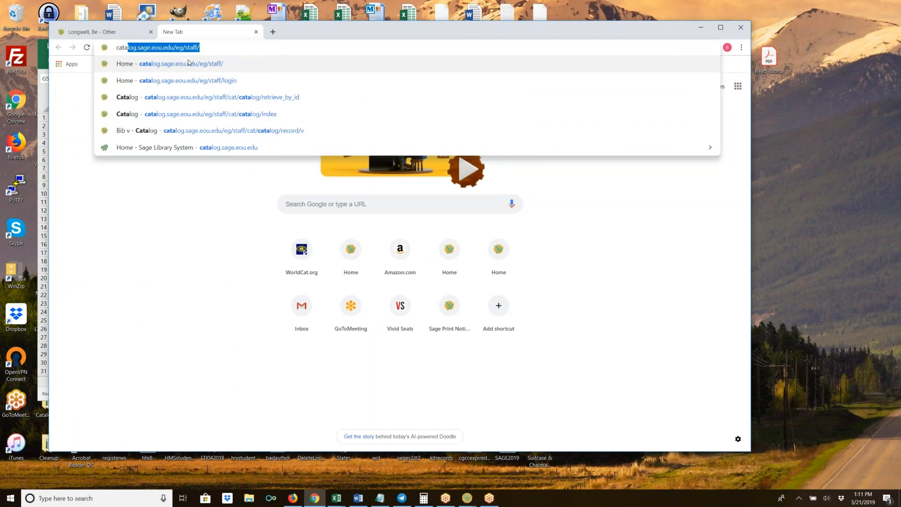
text(log.sage.eo)
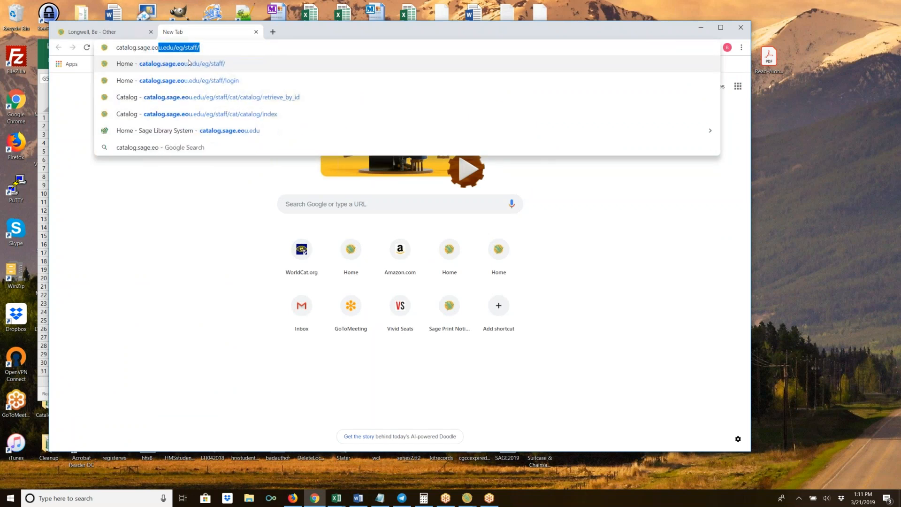
text(u.ed)
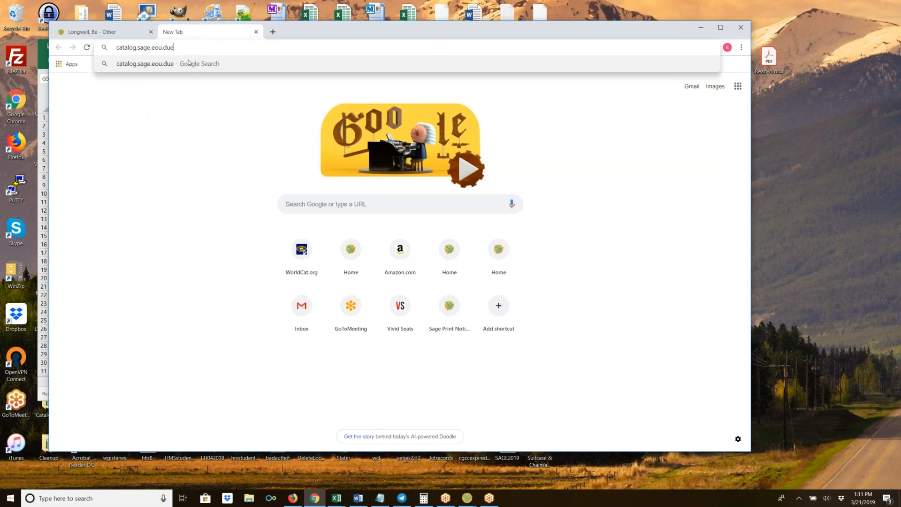
text(u)
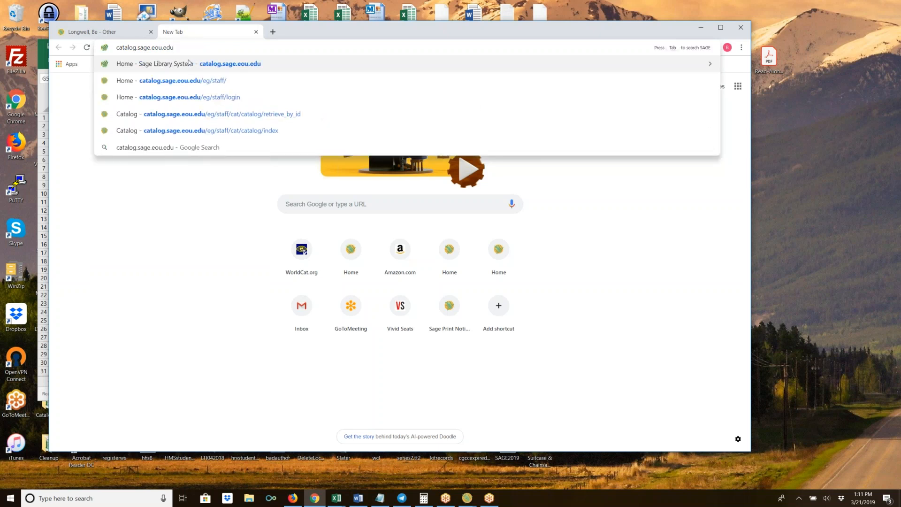
key(Return)
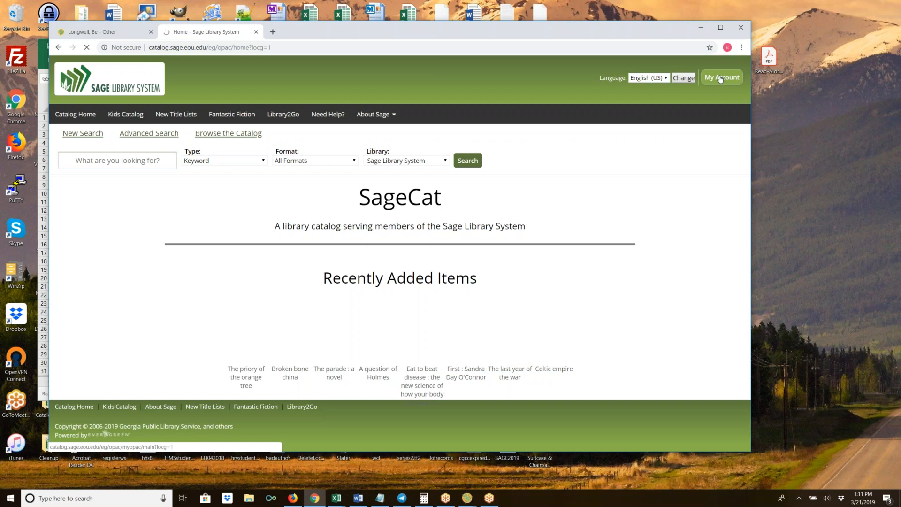
Try logging in to My Account with the patron's library card number and PIN
click(720, 78)
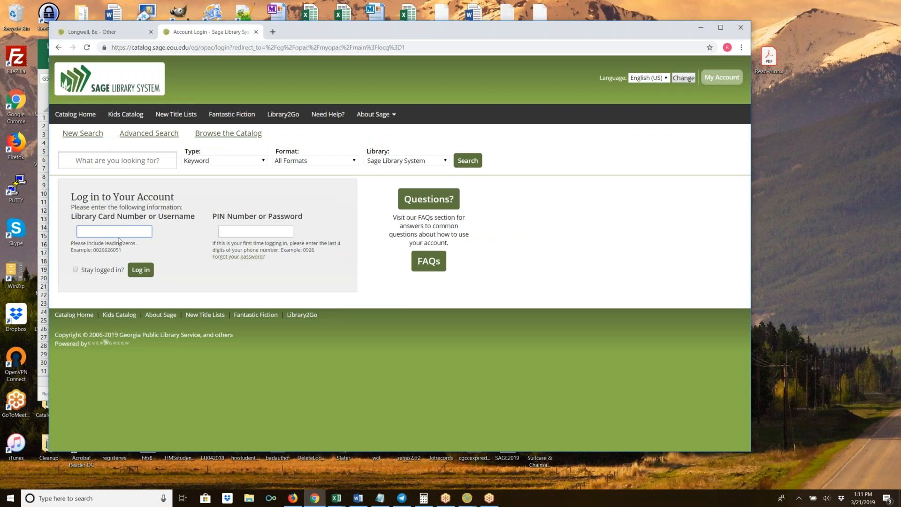
click(257, 229)
text(********)
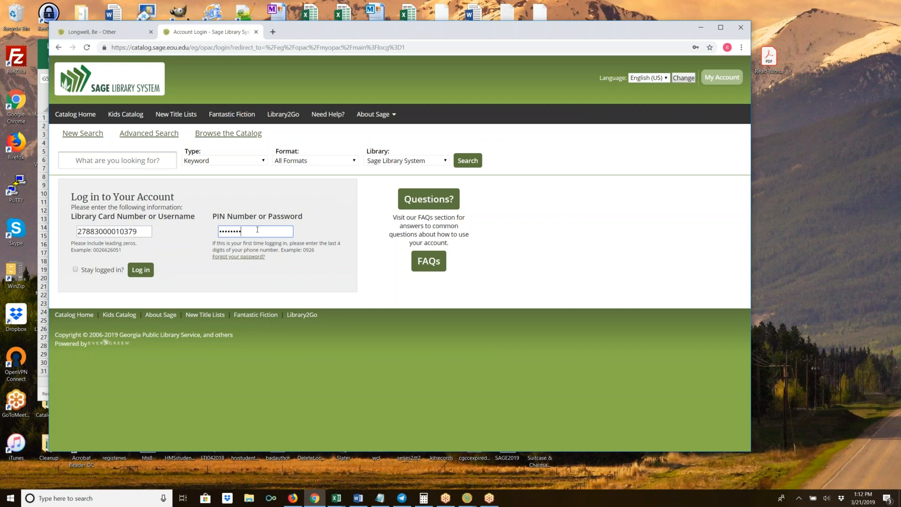
key(Return)
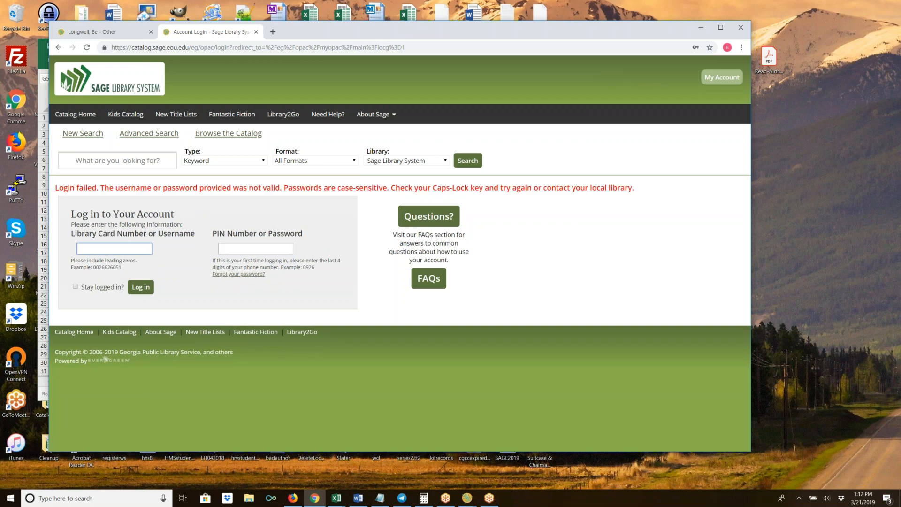
Retry the catalog login twice more without success, then return to the staff client tab
click(121, 248)
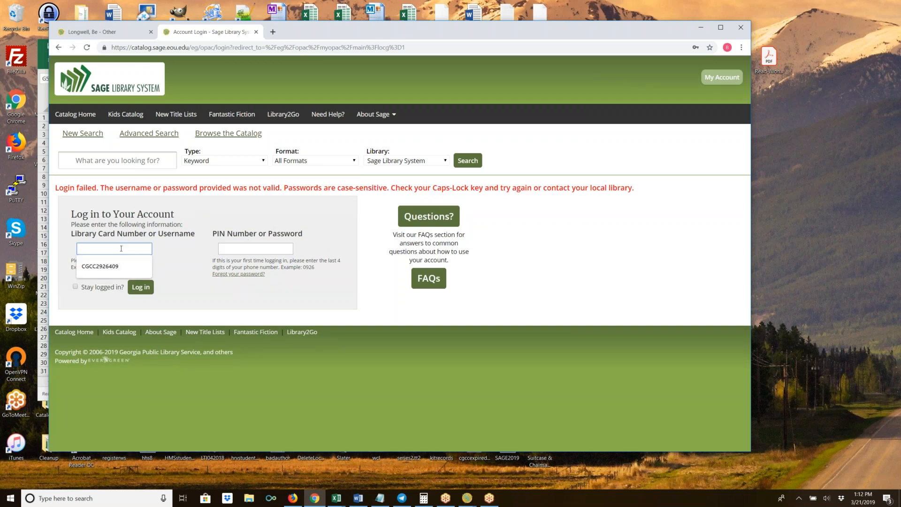
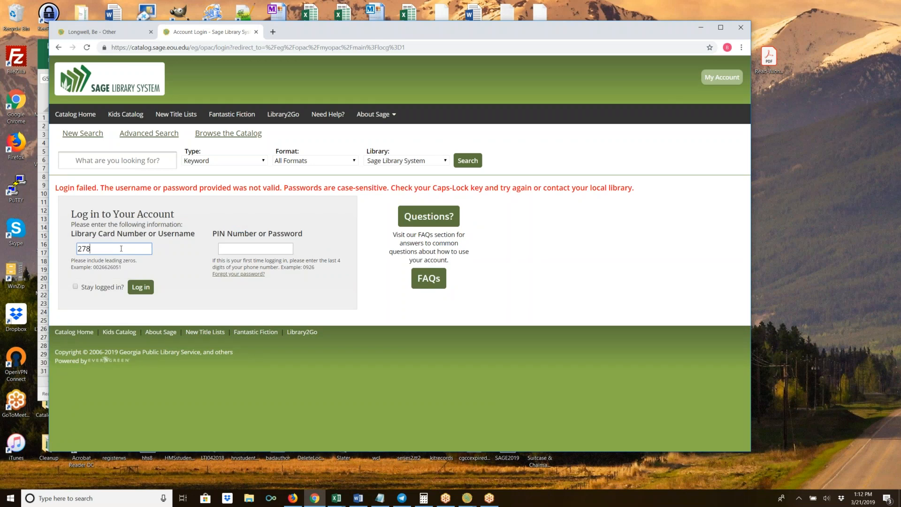
key(Tab)
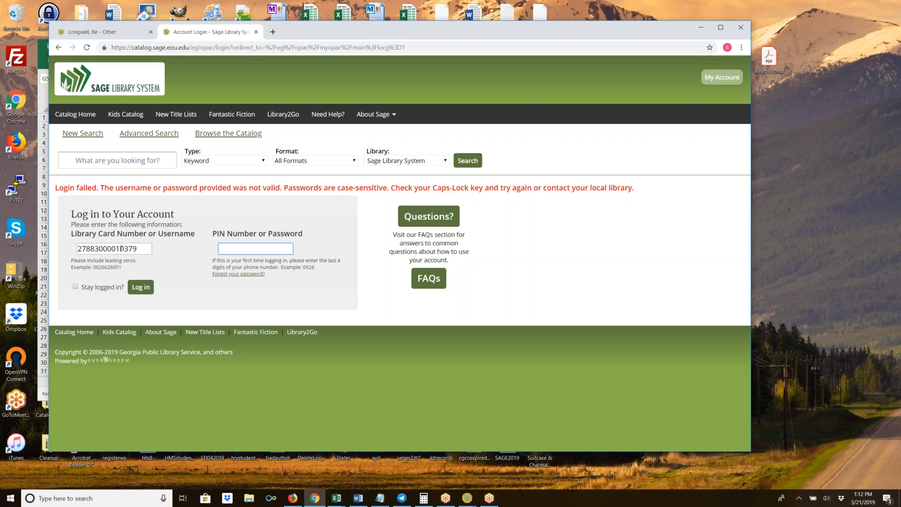
text(****)
key(Return)
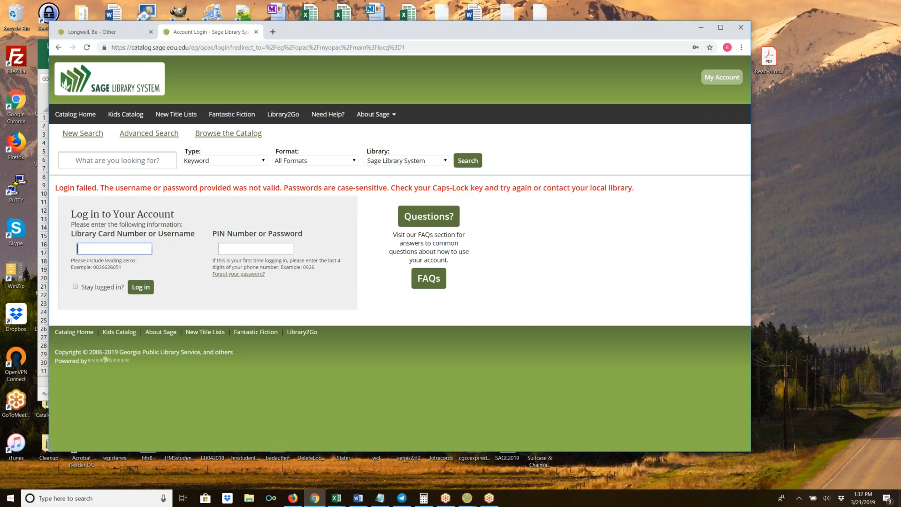
key(Tab)
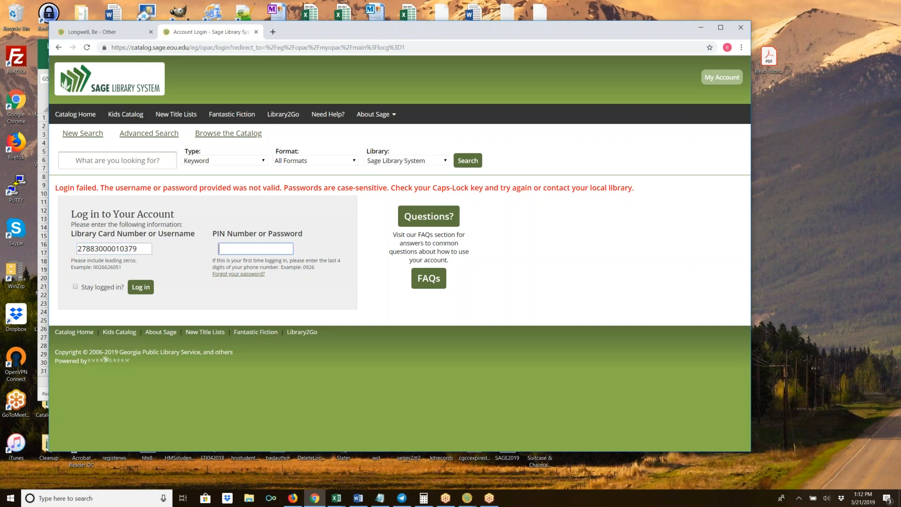
text(••••••••)
key(Return)
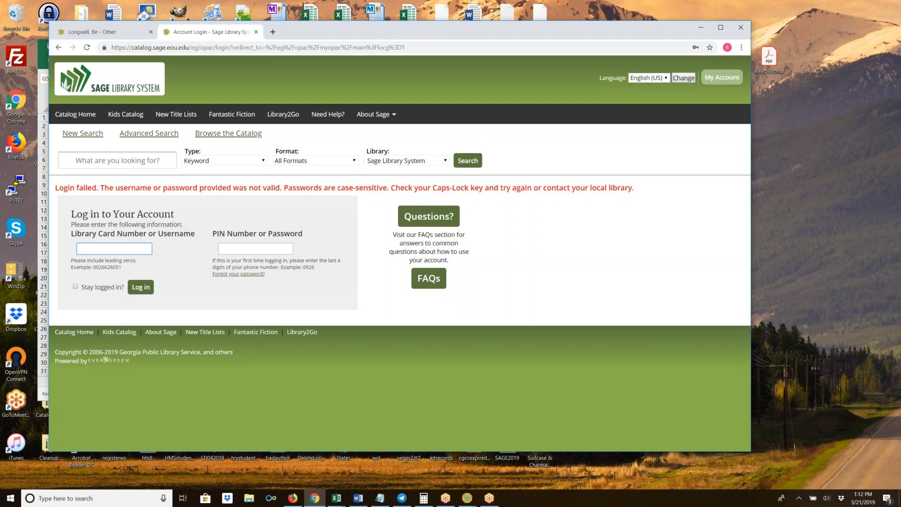
click(125, 33)
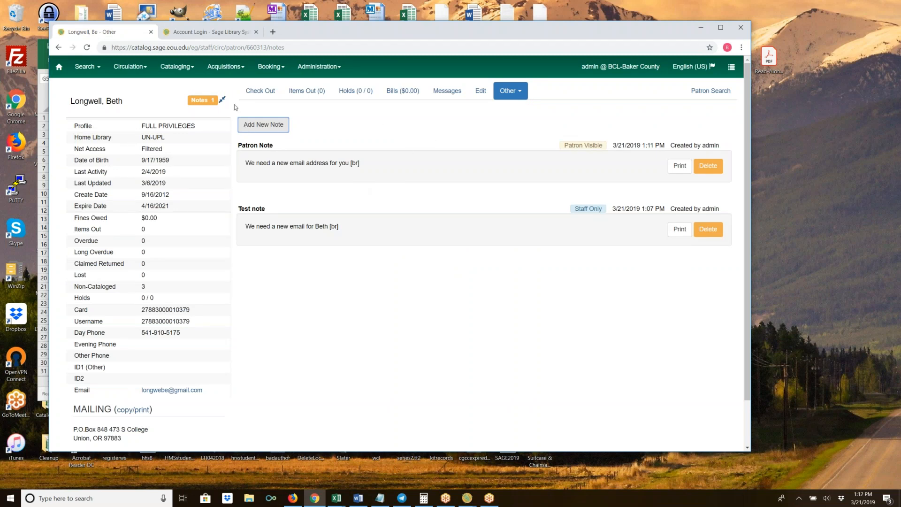
Set a new password for the patron in Patron Edit and save the record
click(479, 91)
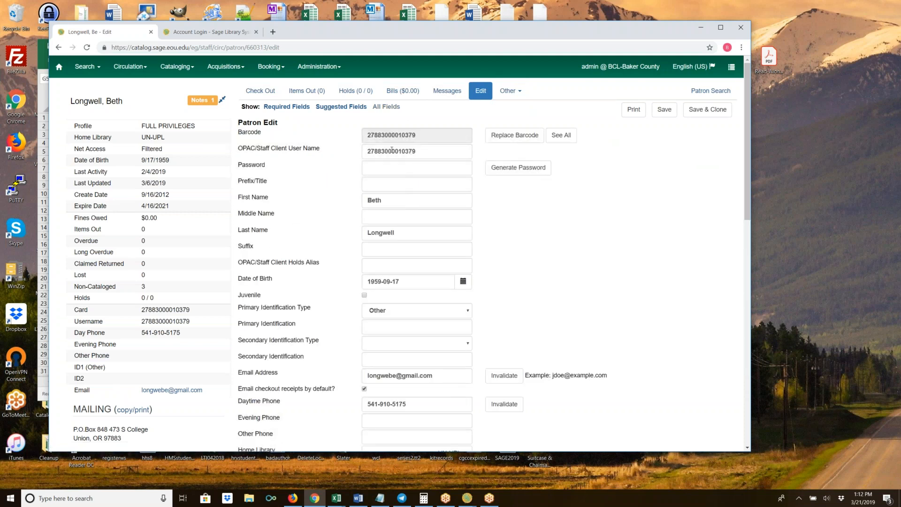
click(386, 170)
click(386, 185)
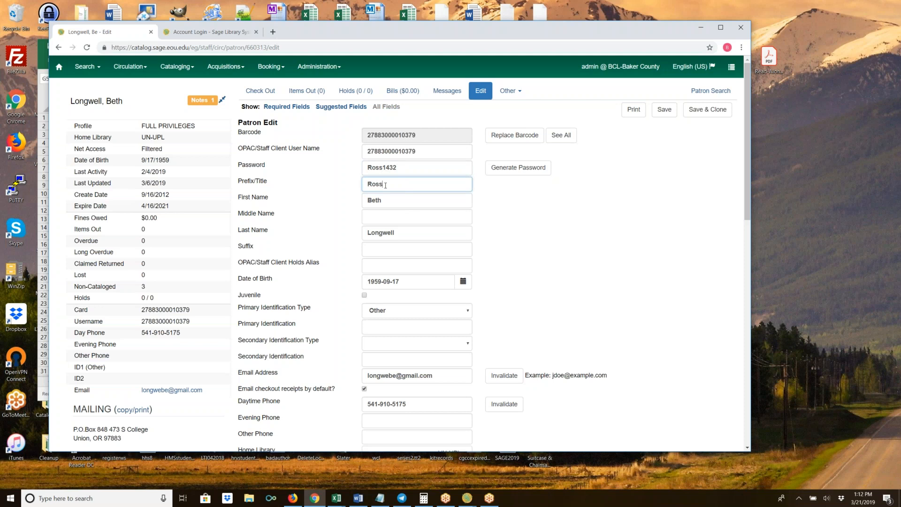
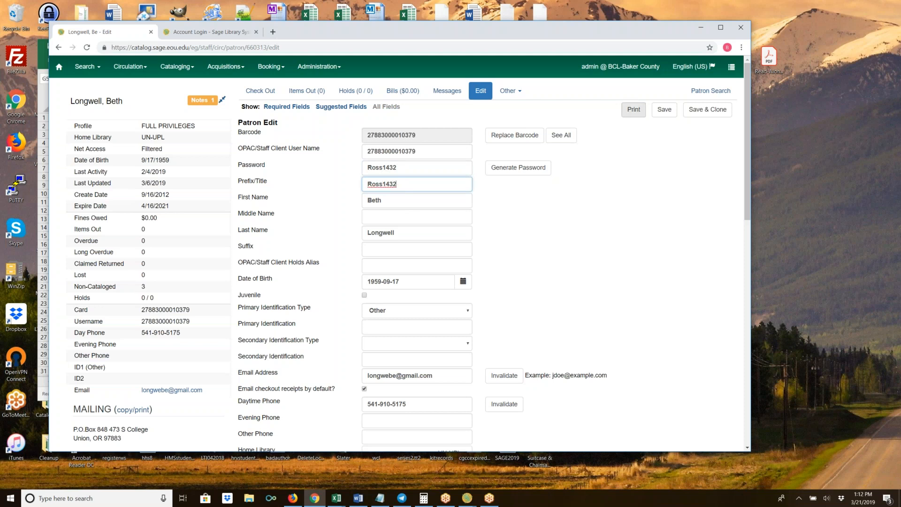
click(663, 109)
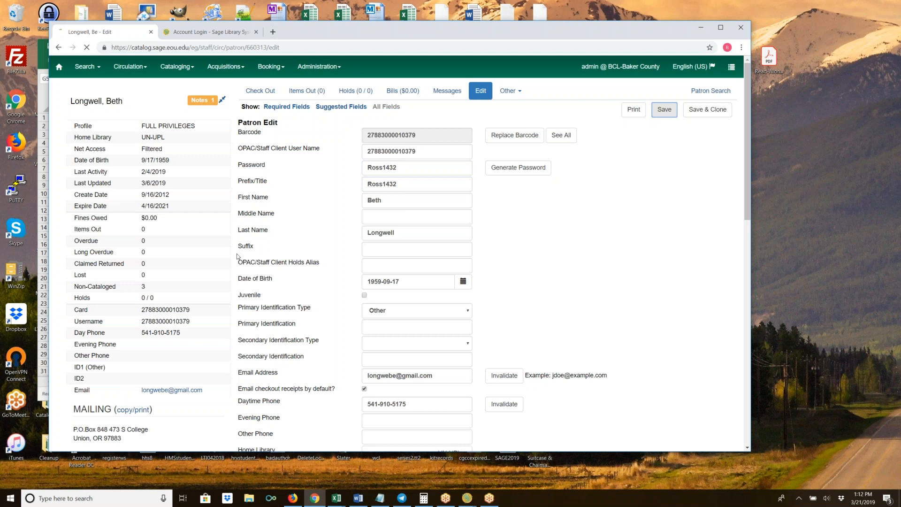
click(219, 33)
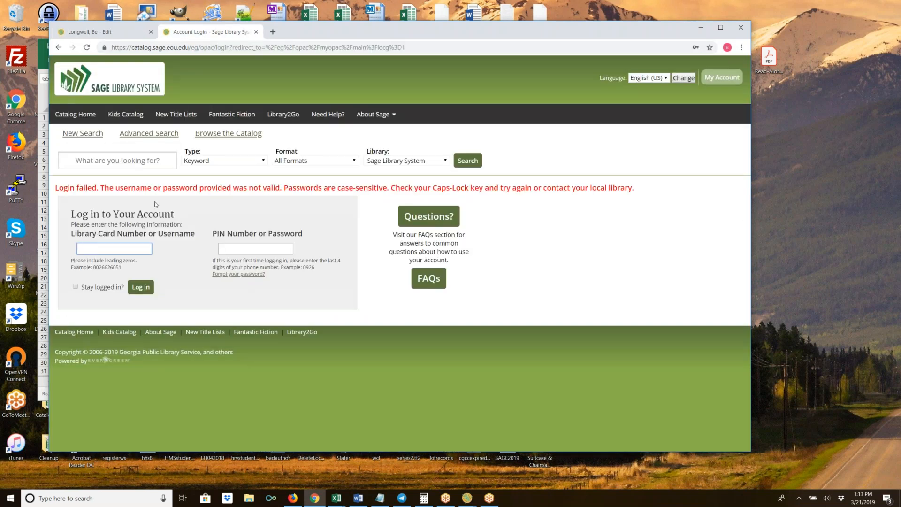
Log in to SageCat with the patron's card number and new password, then view Messages
click(128, 248)
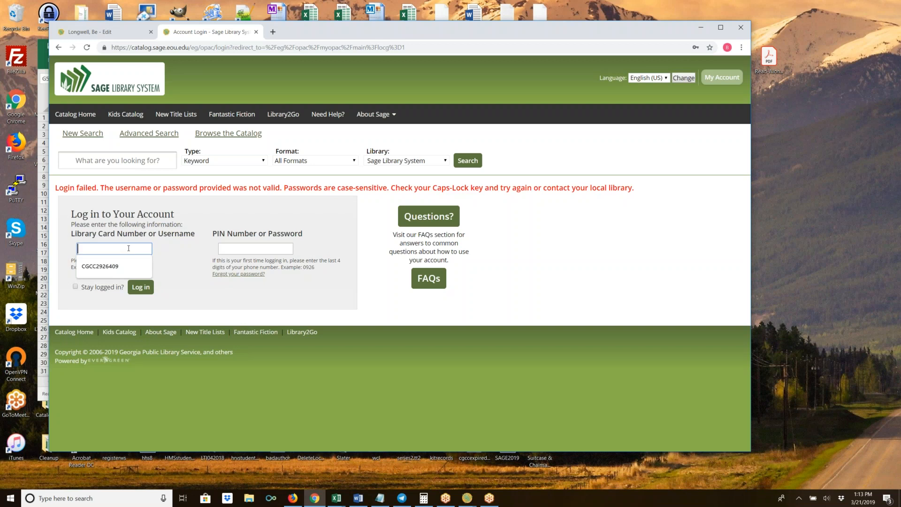
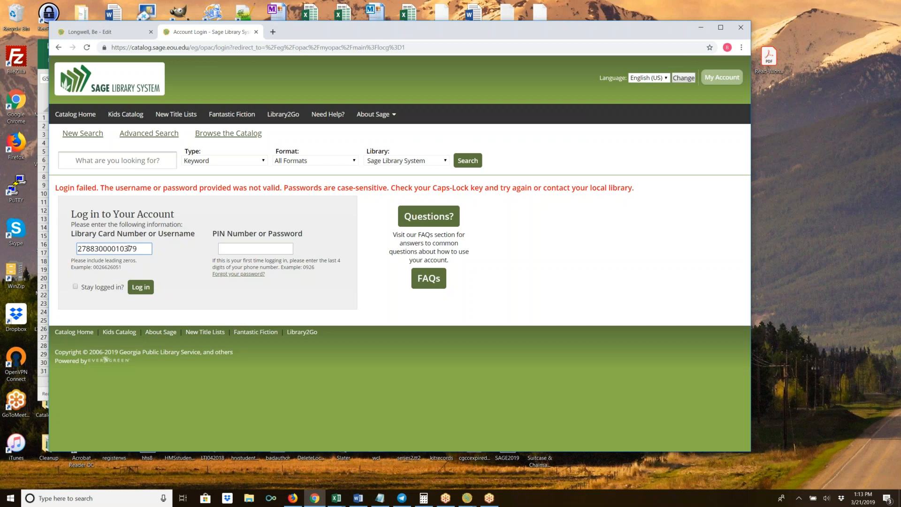
key(Tab)
text(********)
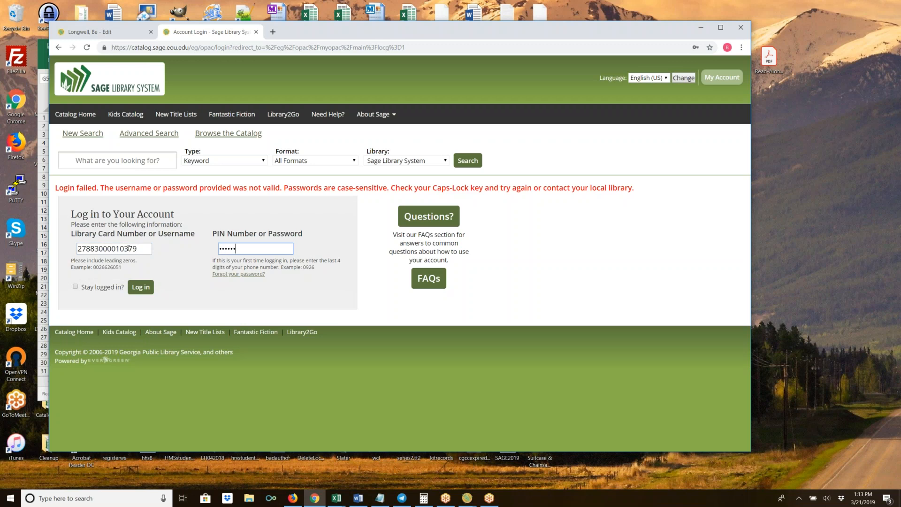
key(Return)
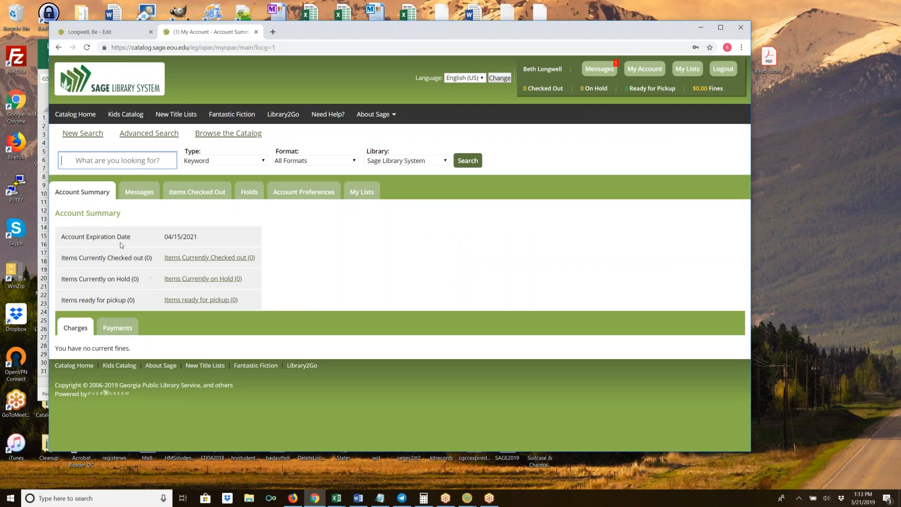
click(142, 193)
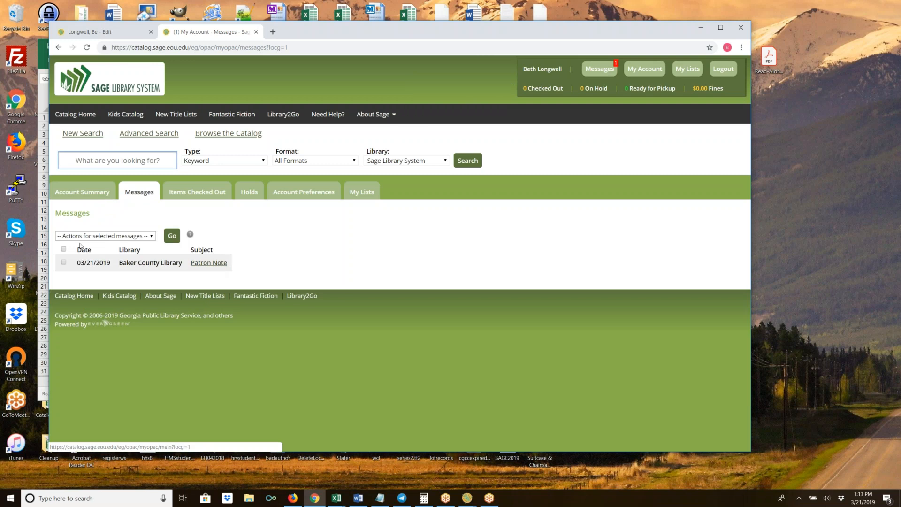
Read SageCat's Patron Note 'We need a new email address for you' and go back to the message list
click(210, 263)
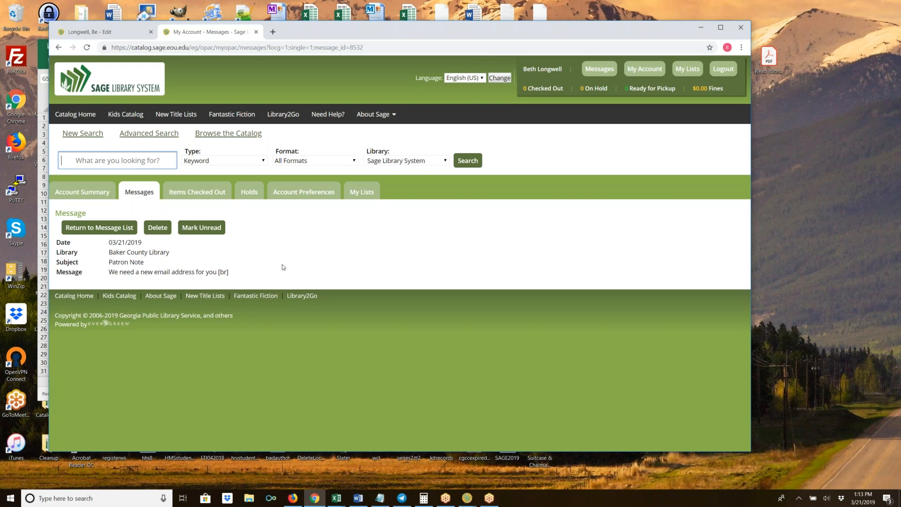
click(100, 234)
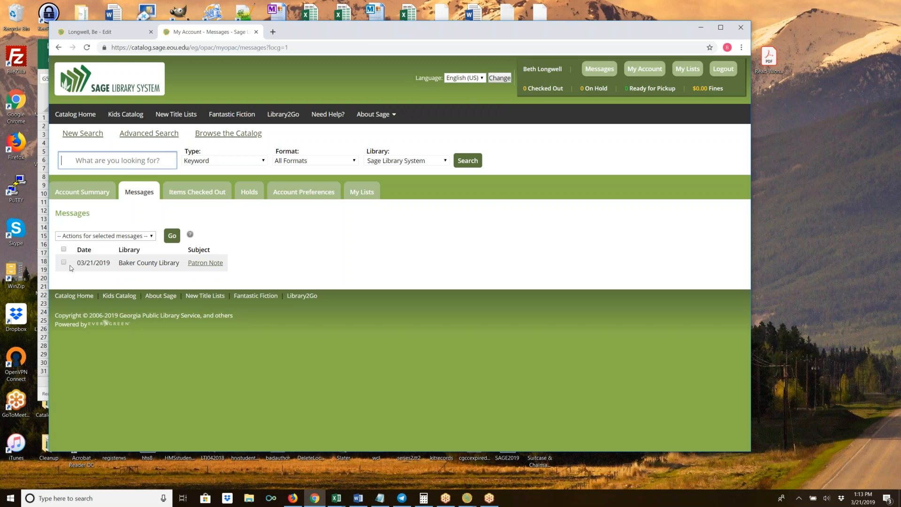
Delete the Patron Note message in SageCat, then return to the staff client's Patron Edit page
click(64, 263)
click(150, 237)
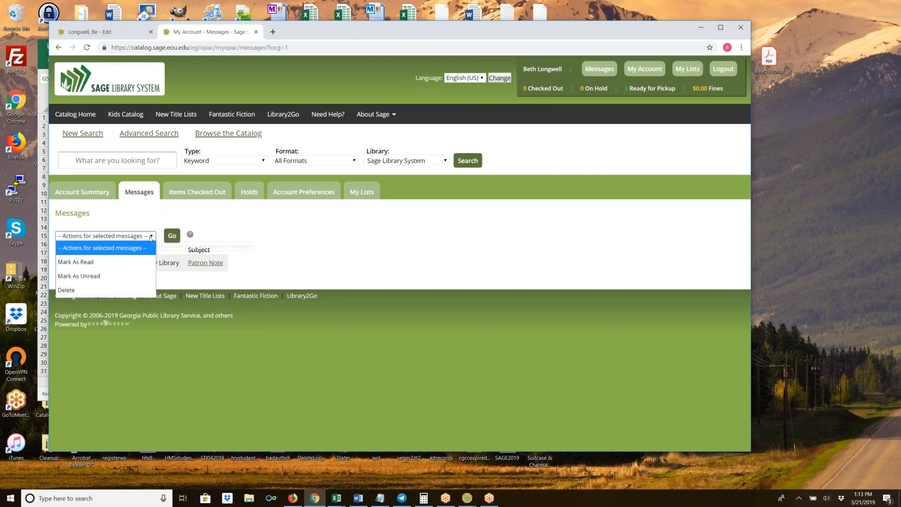
click(82, 290)
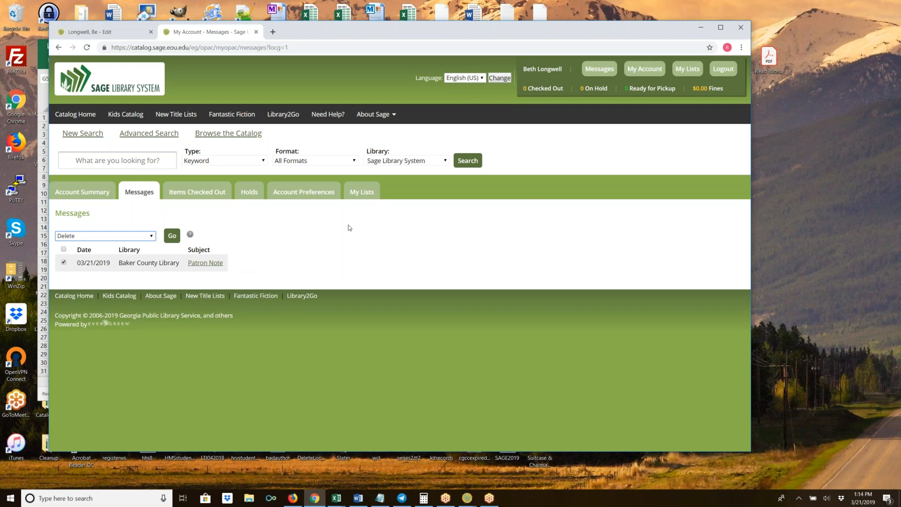
click(898, 258)
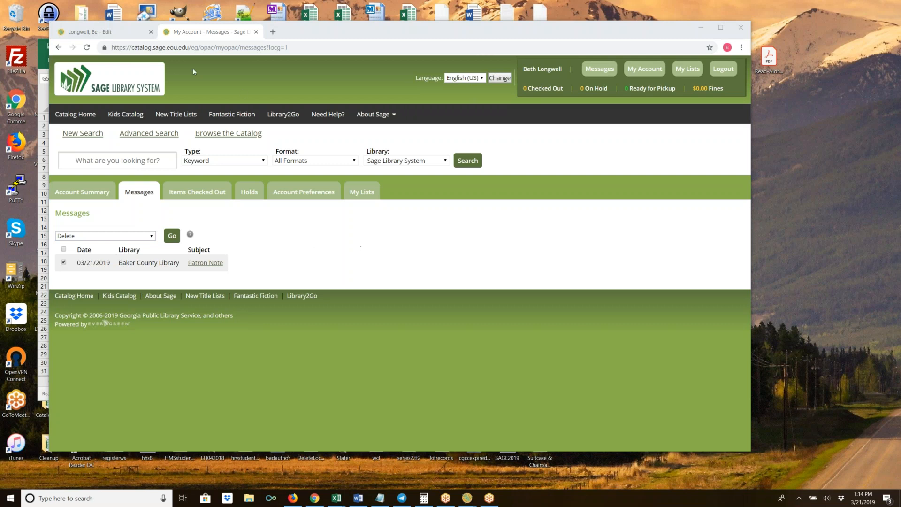
click(89, 32)
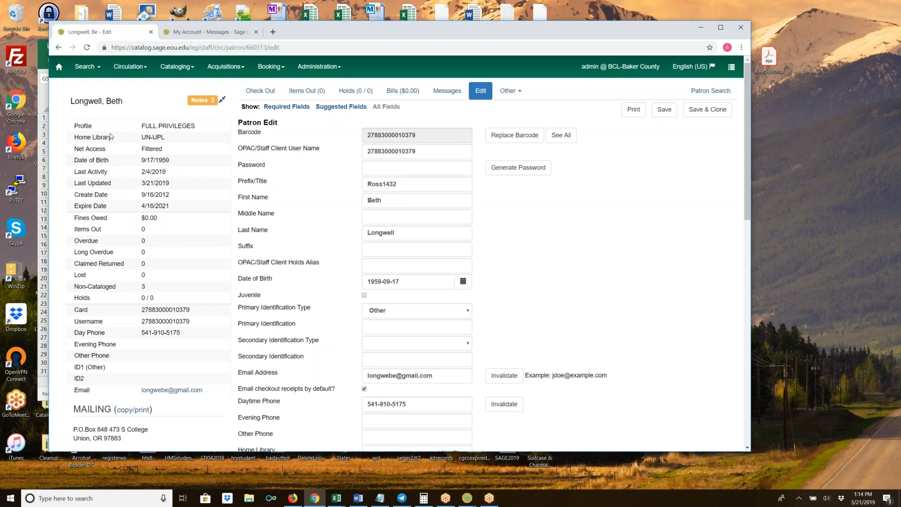
Show and refresh the patron's Notes, listing the patron-visible Patron Note and staff-only Test note
click(201, 101)
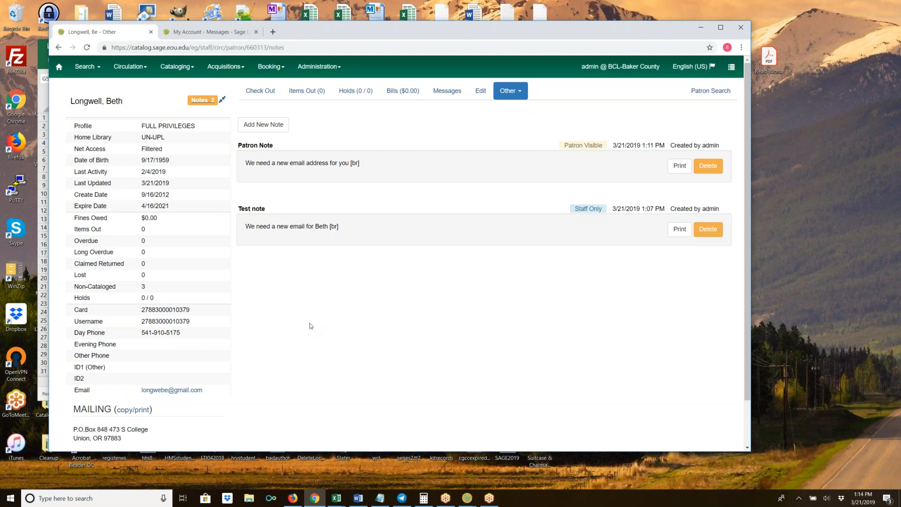
click(87, 47)
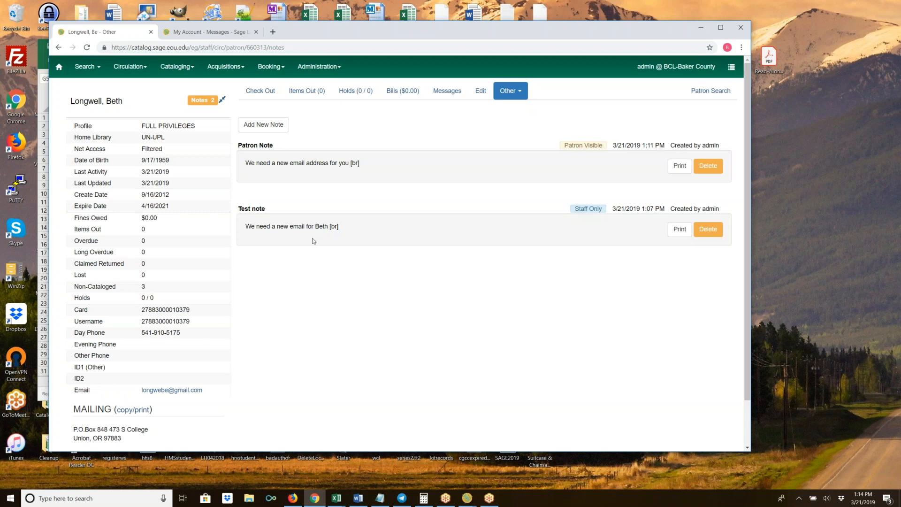
click(207, 31)
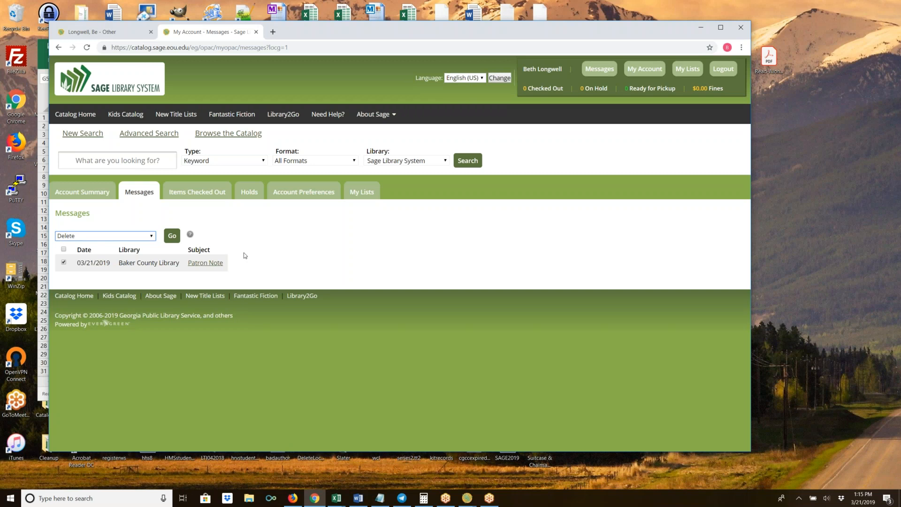
Reopen the Patron Note in the OPAC, then return to the staff Notes page with both notes
click(202, 264)
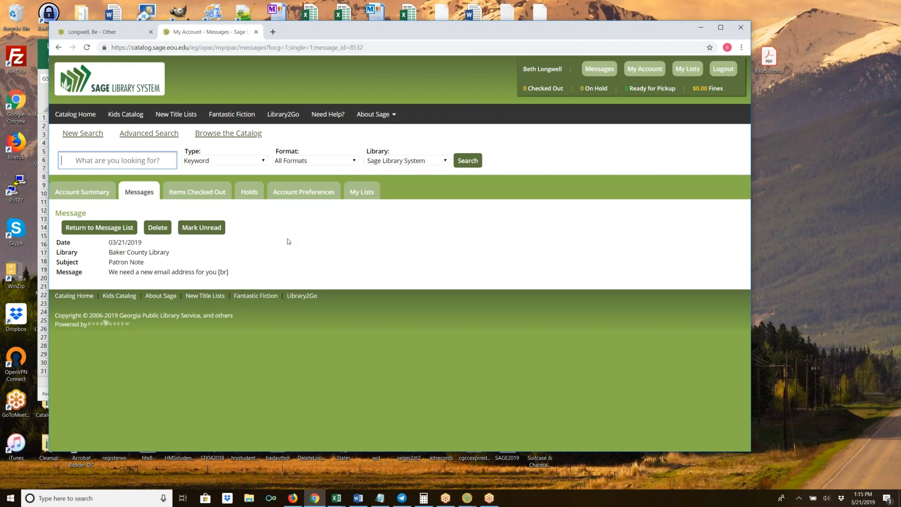
click(121, 34)
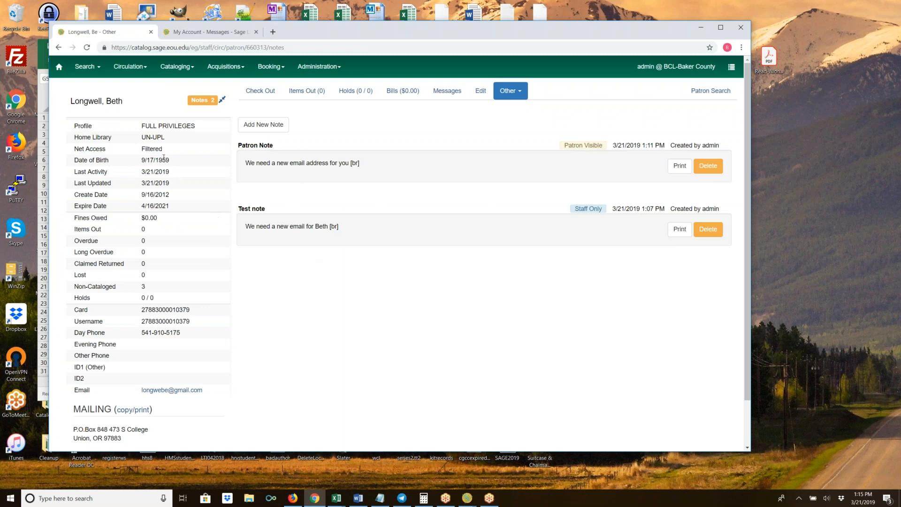
Set the patron's Alert Message to 'Please check with patron for new address' and save the record
click(475, 94)
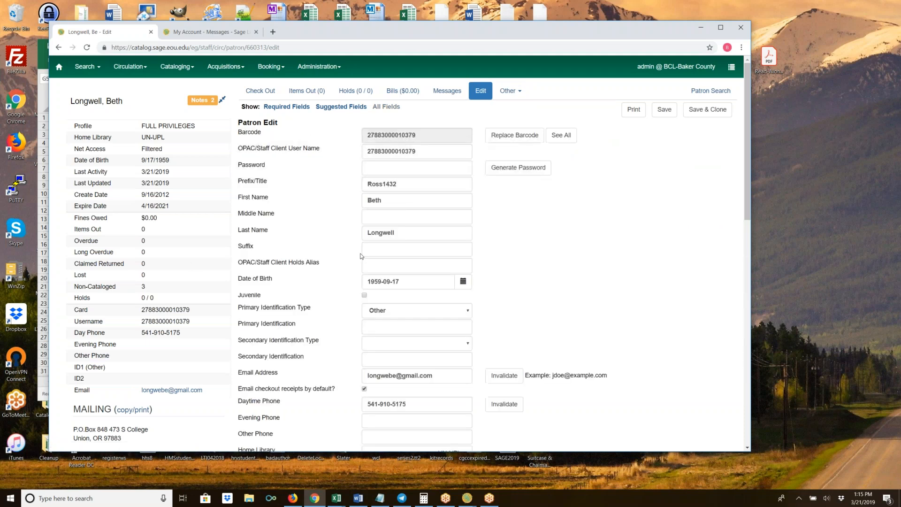
scroll(523, 224, down, 4)
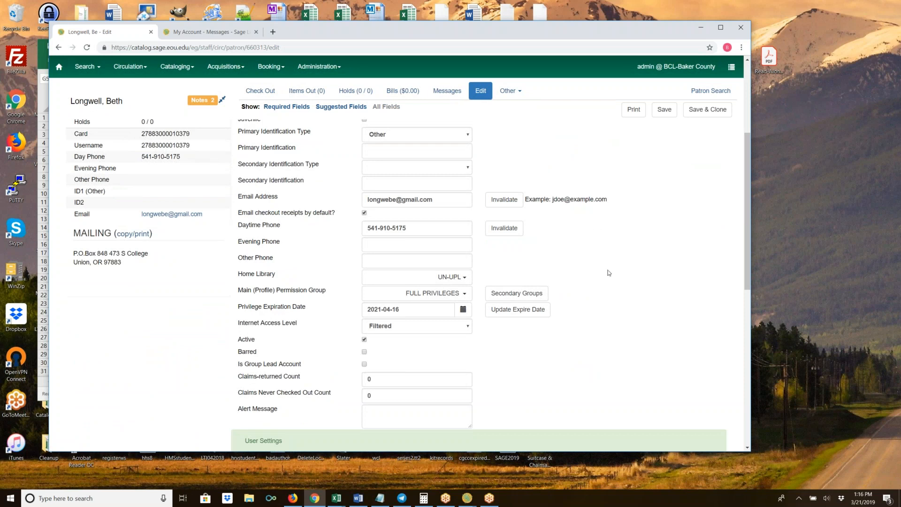
scroll(618, 281, down, 1)
scroll(617, 281, down, 2)
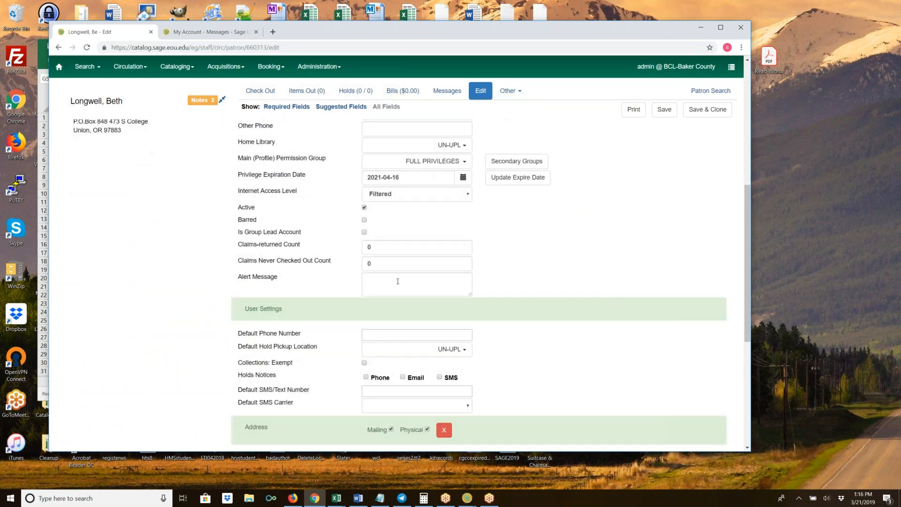
click(377, 281)
text(You lef)
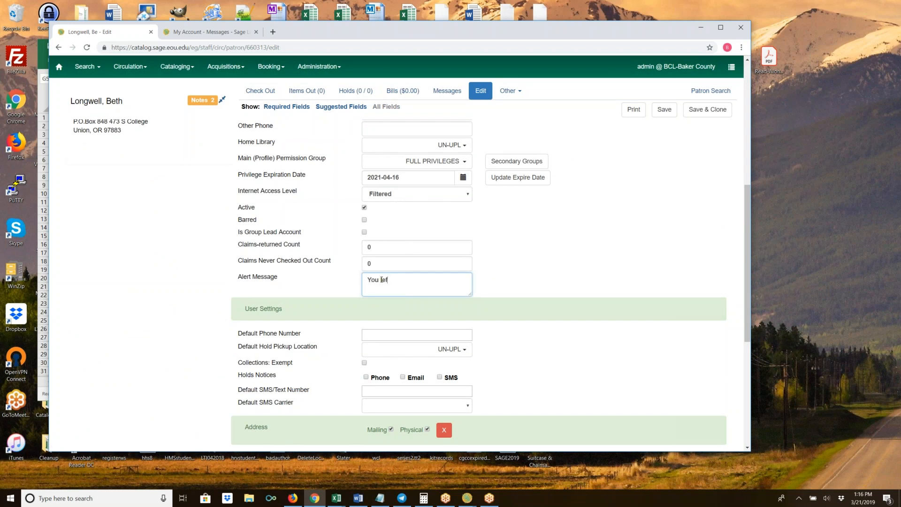
text(t your umbrella here)
drag(449, 280, 367, 281)
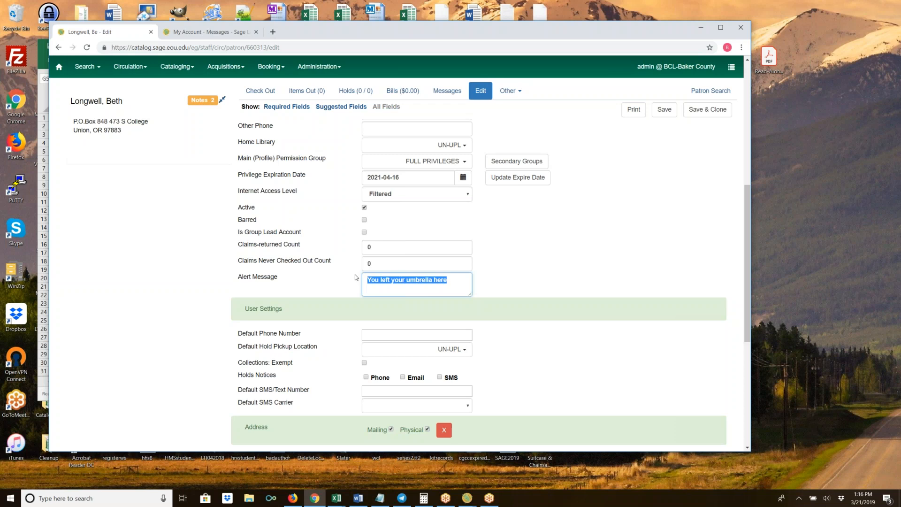
text(Please check with patron for new address)
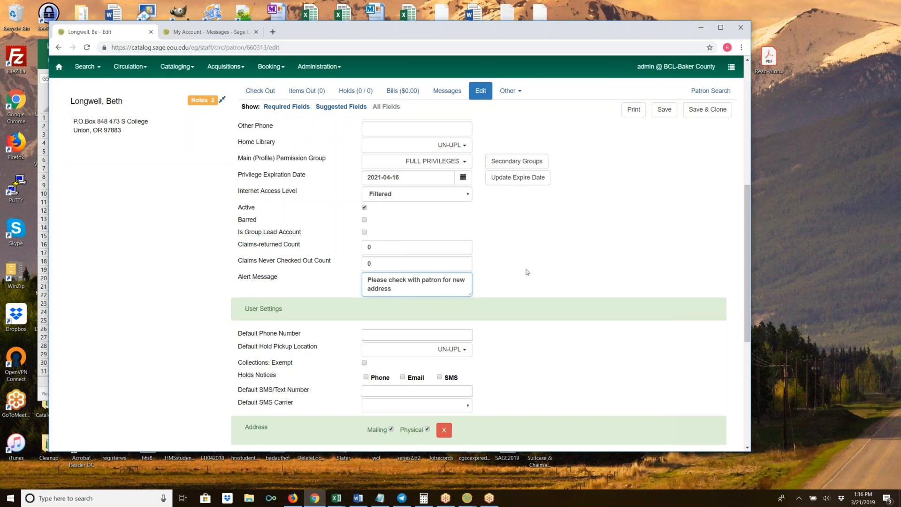
scroll(580, 277, up, 2)
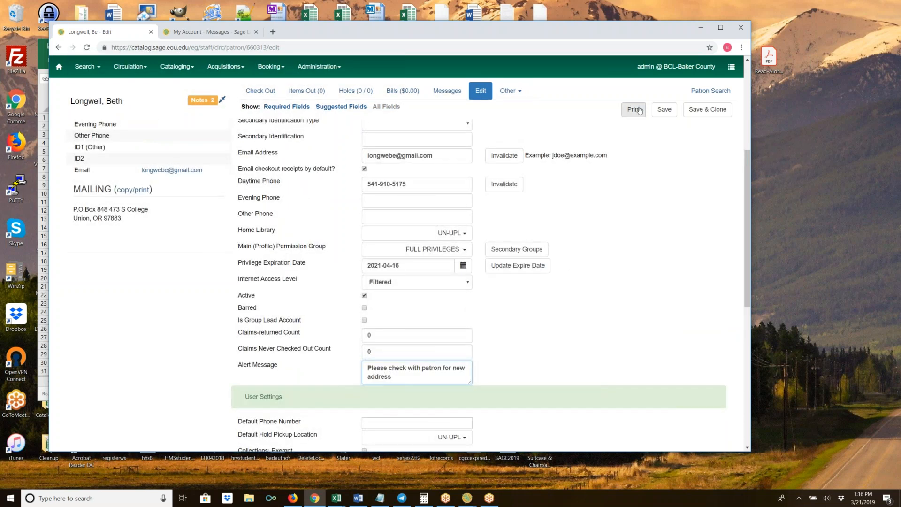
click(664, 109)
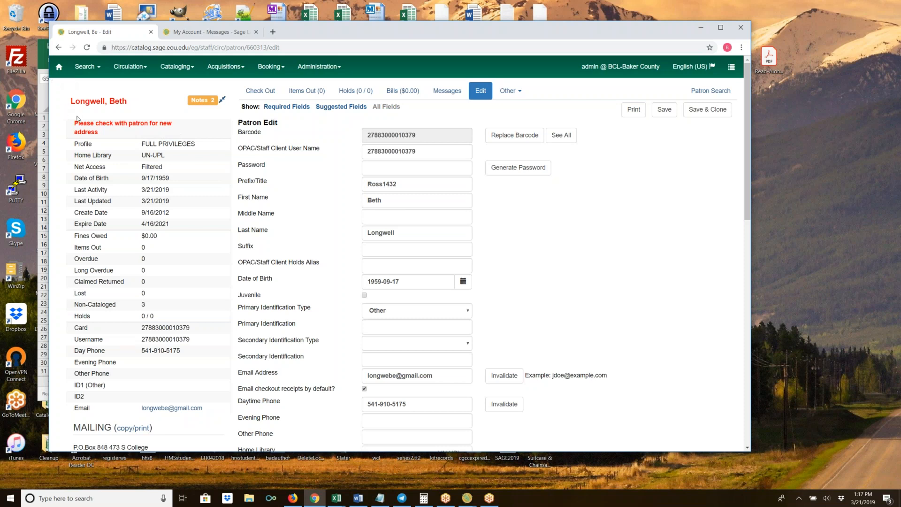
Go Home and bring the patron back up with Circulation > Retrieve Last Patron
click(60, 69)
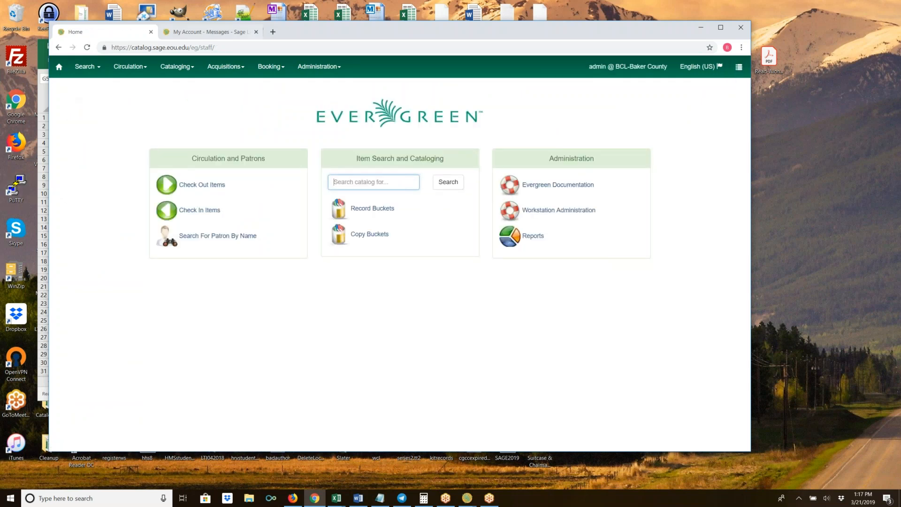
click(137, 69)
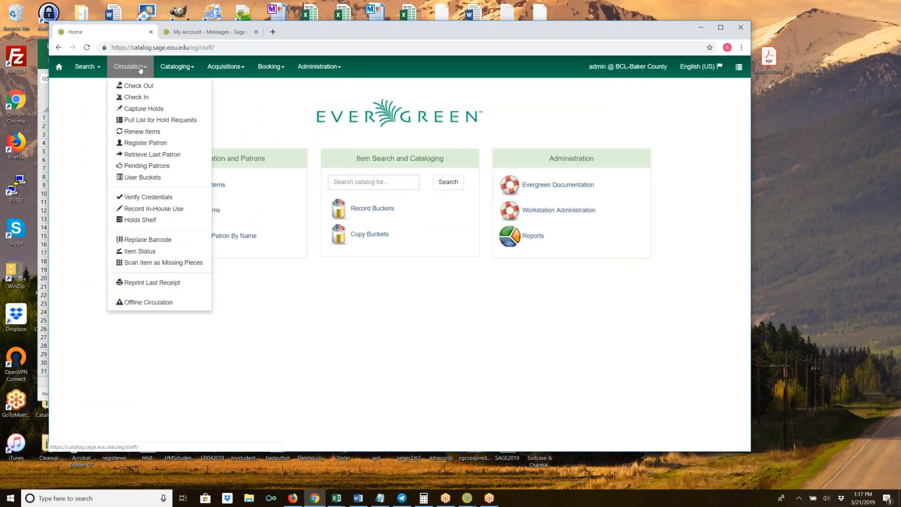
click(170, 156)
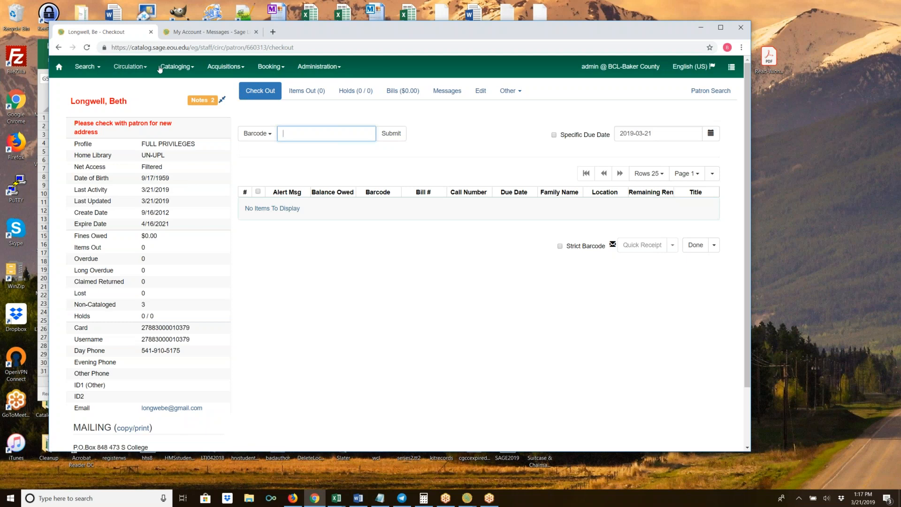
Open the patron's Check Out screen by looking up their card barcode
click(125, 70)
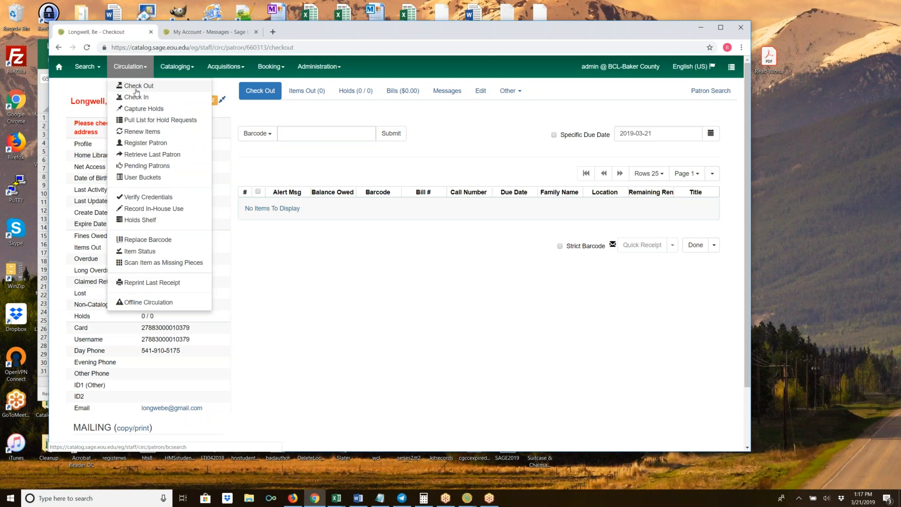
click(136, 89)
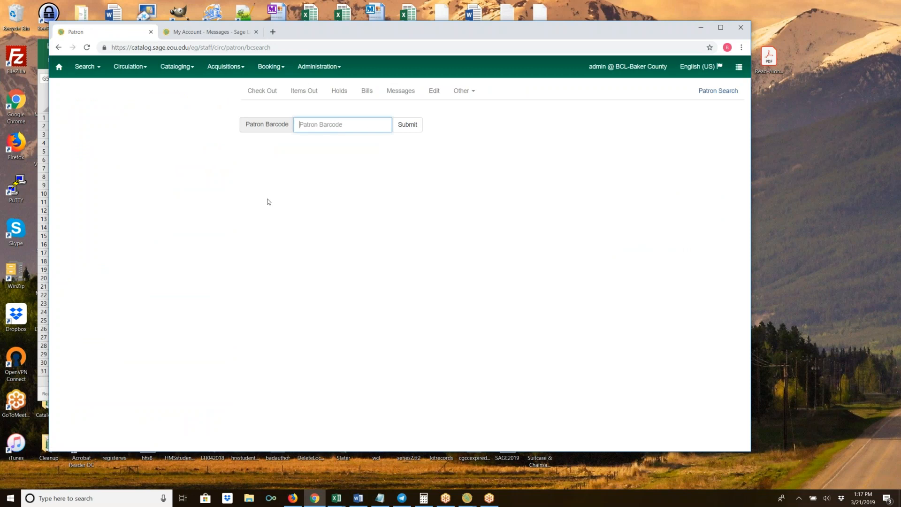
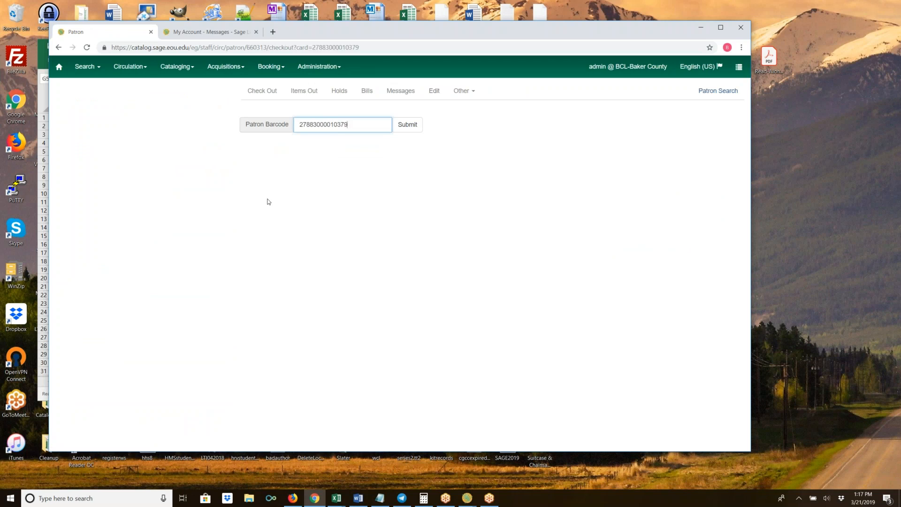
key(Return)
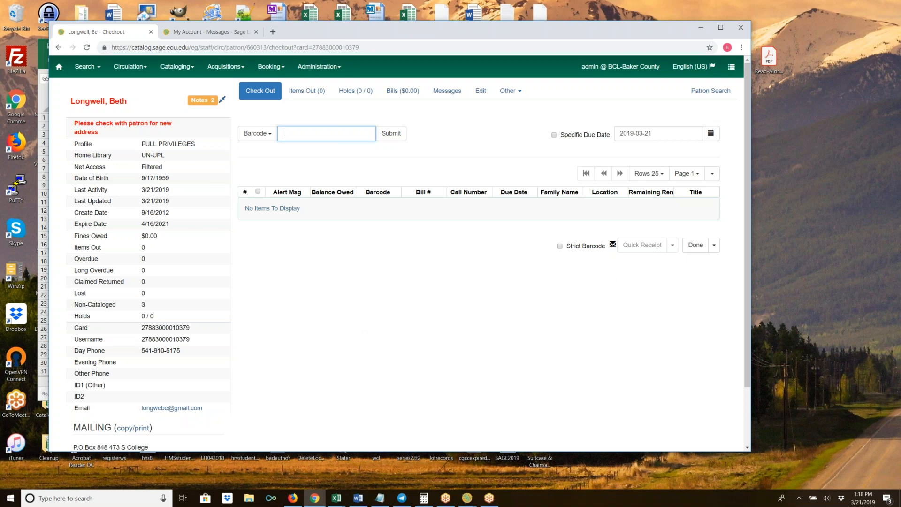
click(899, 250)
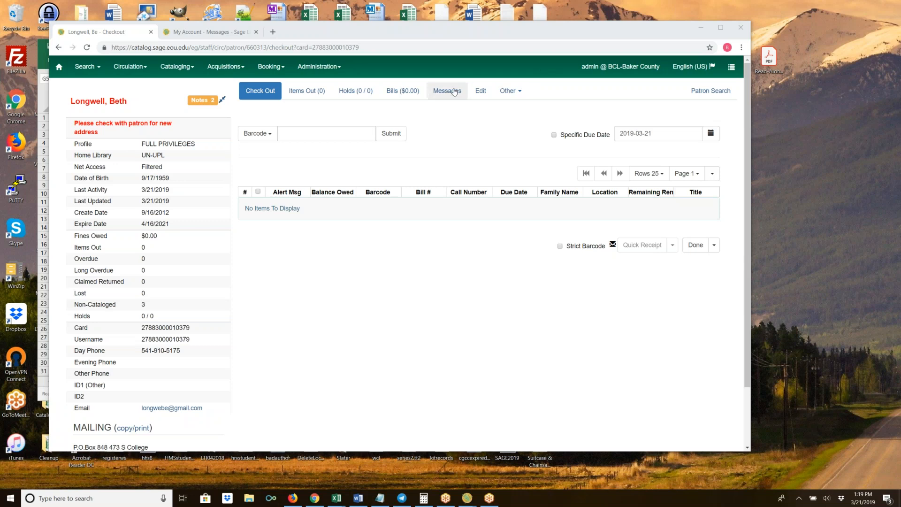
Show the Other menu of extra patron actions on the Check Out page
click(506, 91)
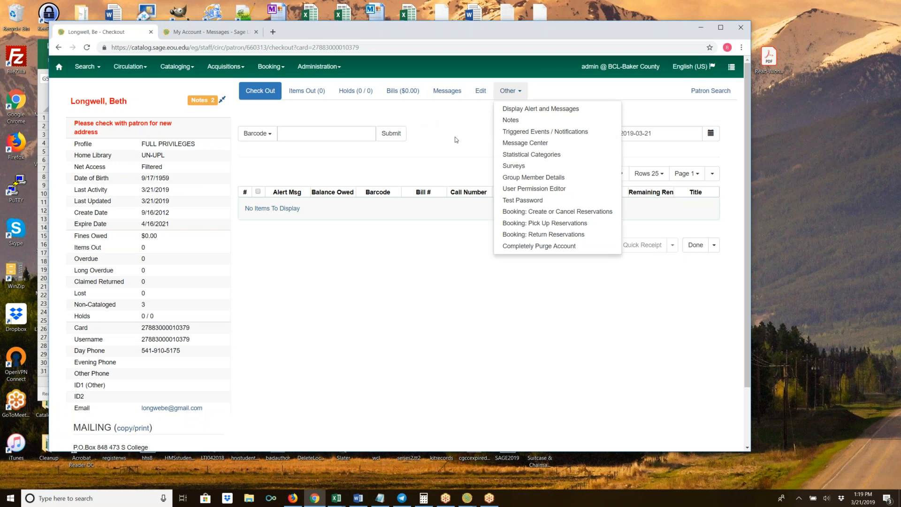
Check the patron's Message Center, then open Apply Penalty / Message from the Messages page
click(519, 145)
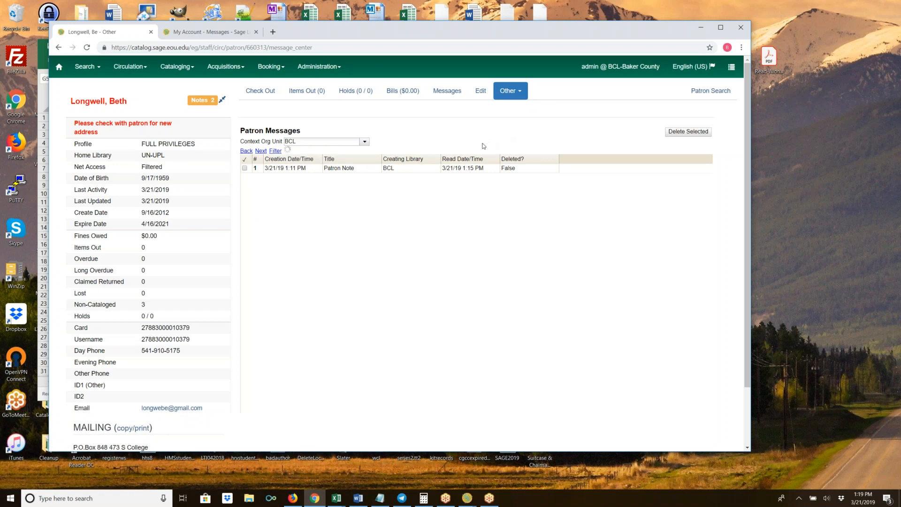
click(508, 92)
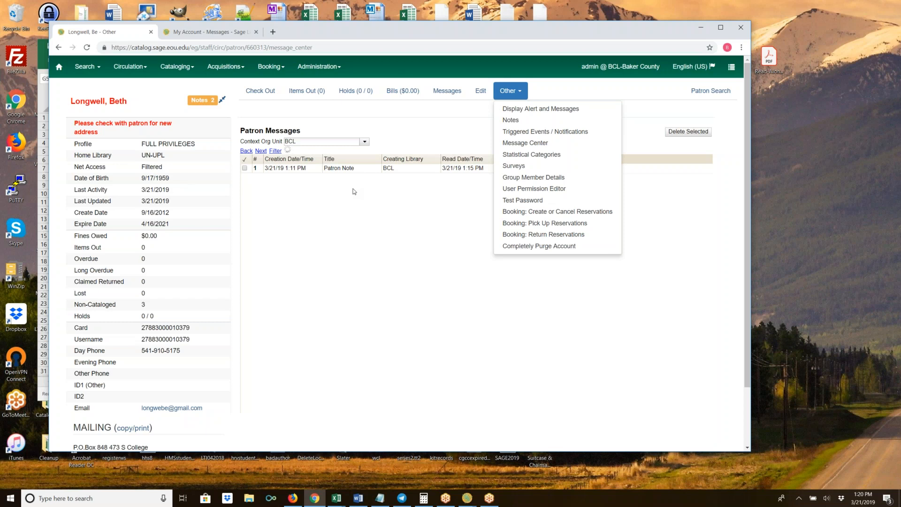
click(442, 95)
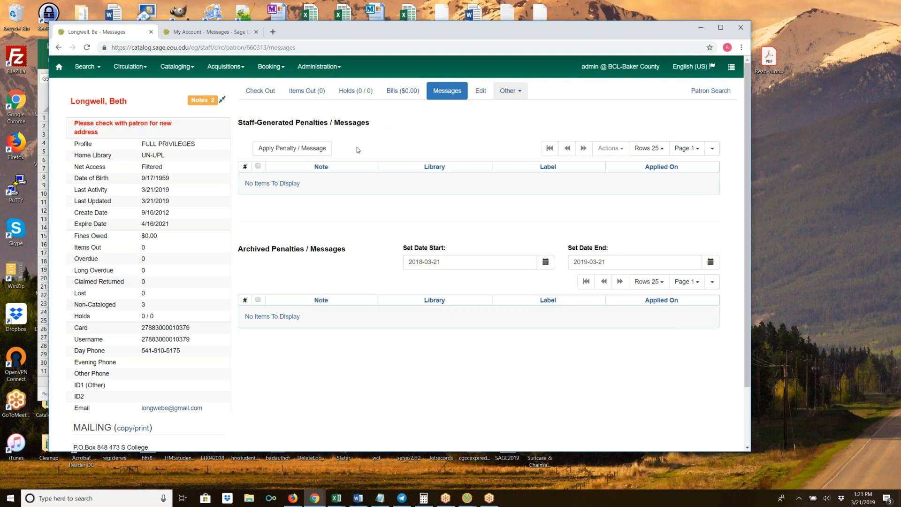
click(263, 148)
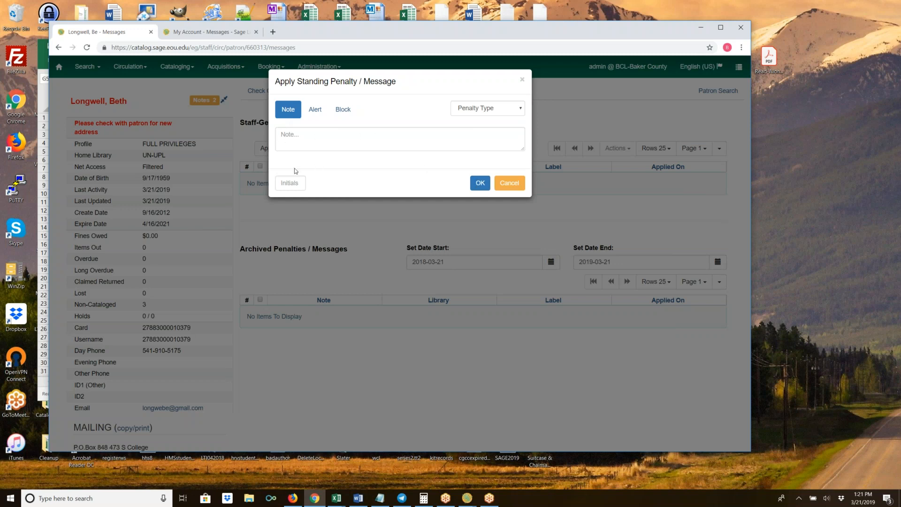
Apply a Note-type standing message reading 'Test note 1' with the staff initials filled in
click(519, 110)
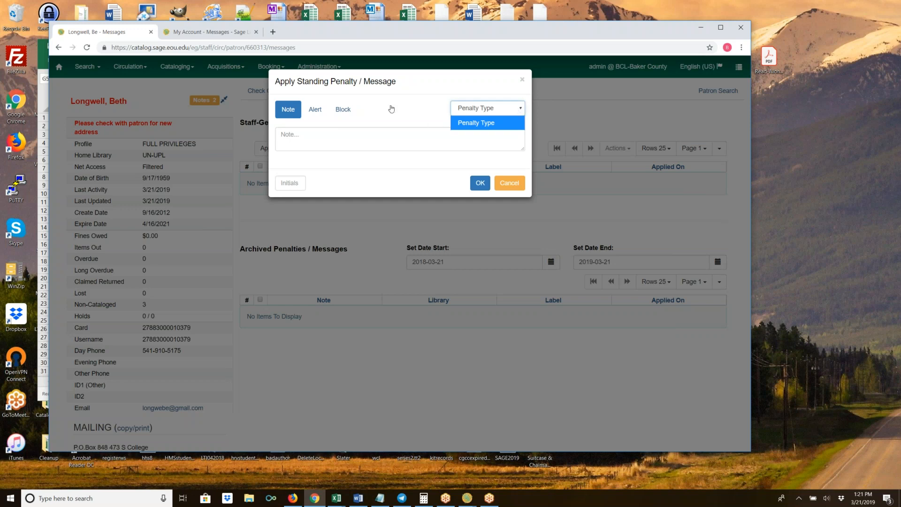
click(403, 116)
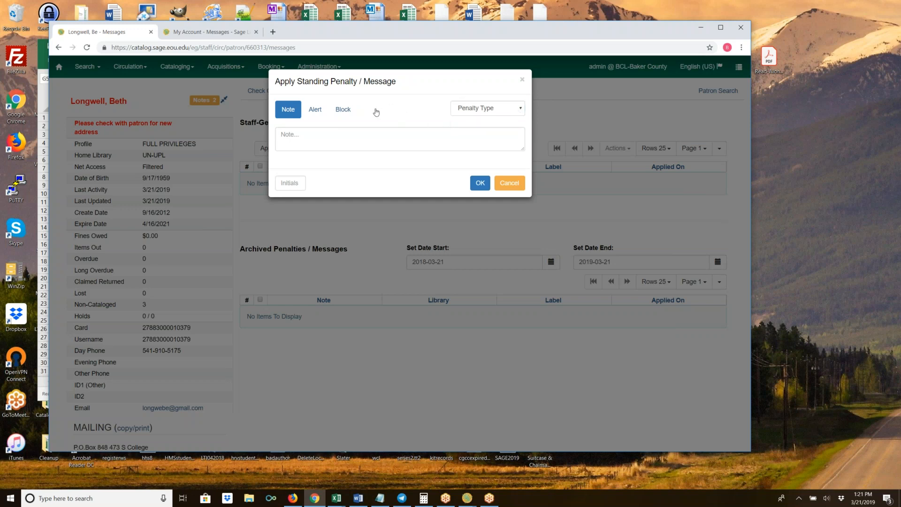
click(292, 136)
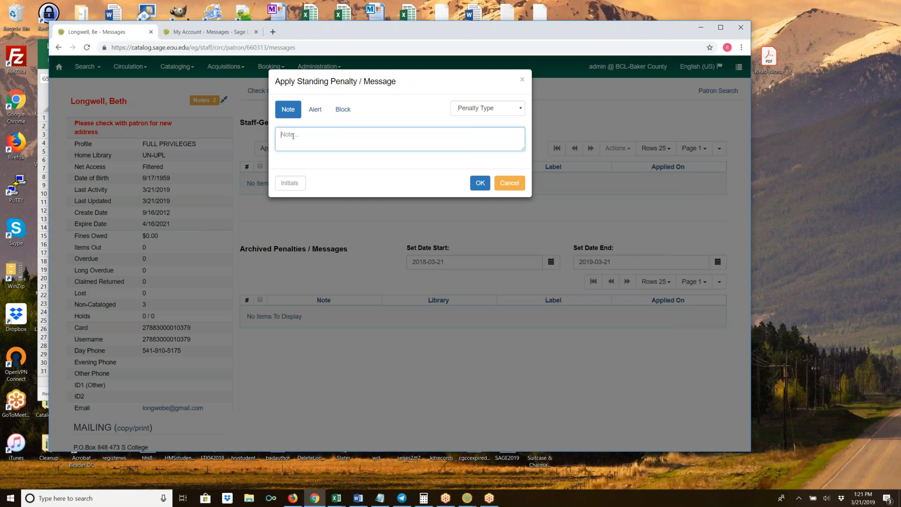
text(Test note 1)
click(479, 183)
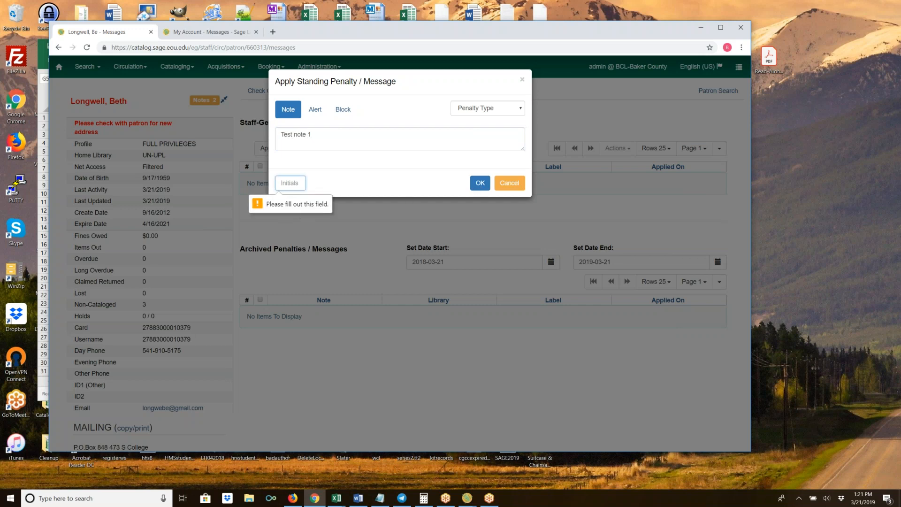
text(br)
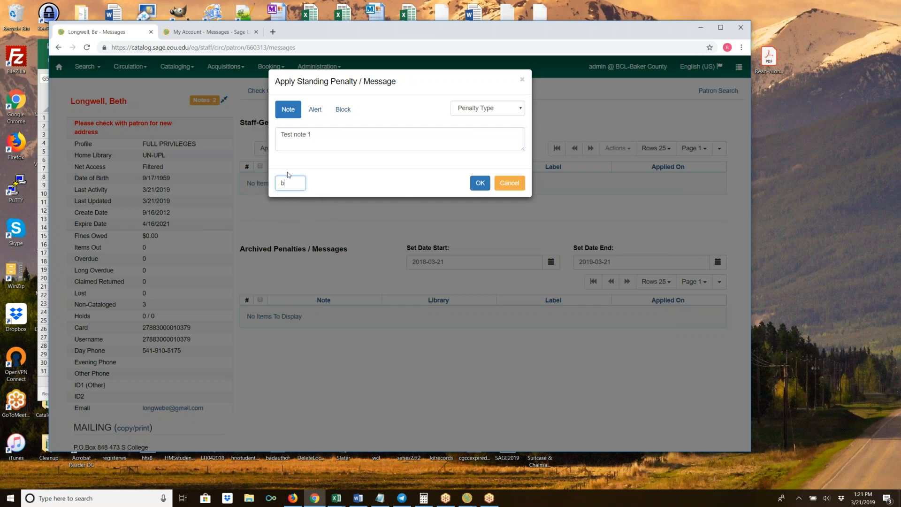
click(478, 187)
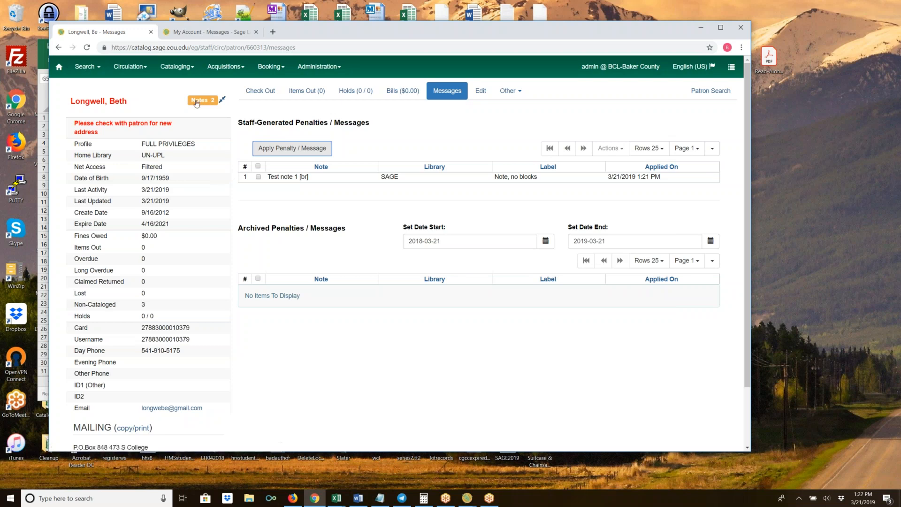
Reload the Messages page so 'Test note 1' appears as a Note applied 3/21/2019
click(86, 48)
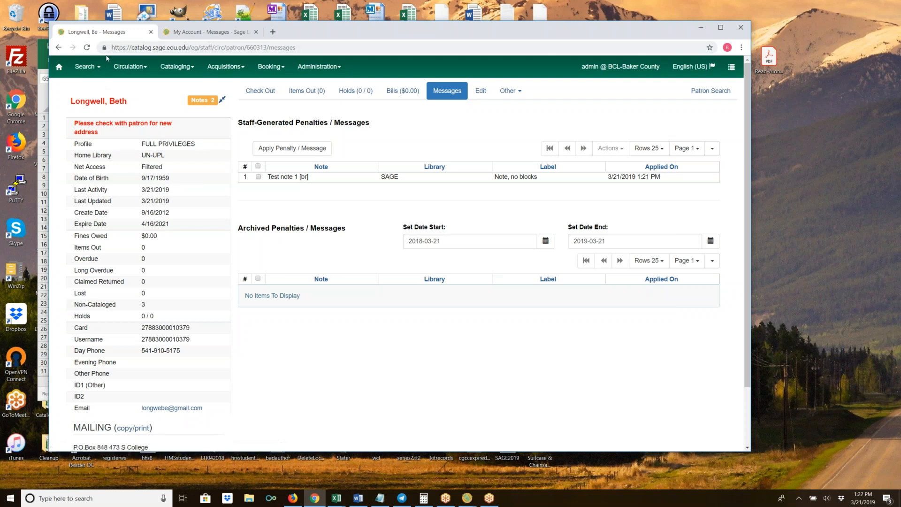
click(130, 66)
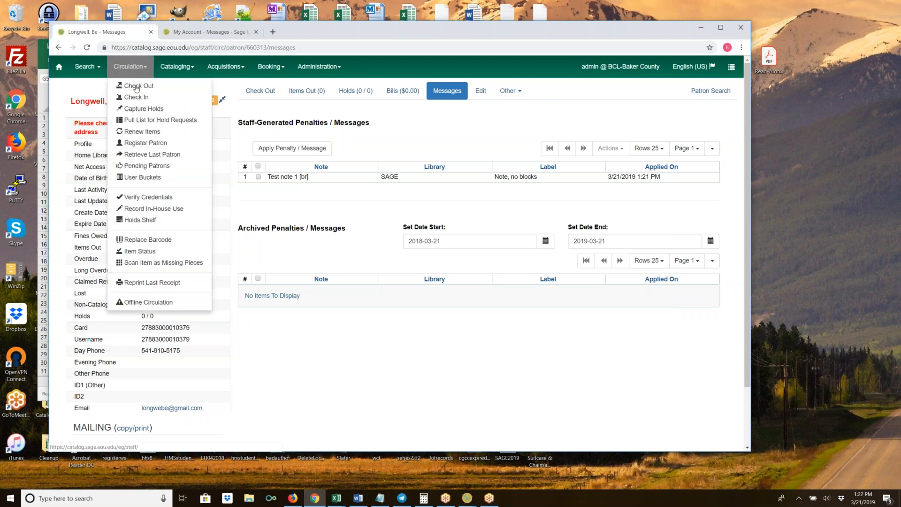
Reopen the recent patron's Messages list, toggle the Test note 1 row, and bring up the Apply Penalty form
click(140, 156)
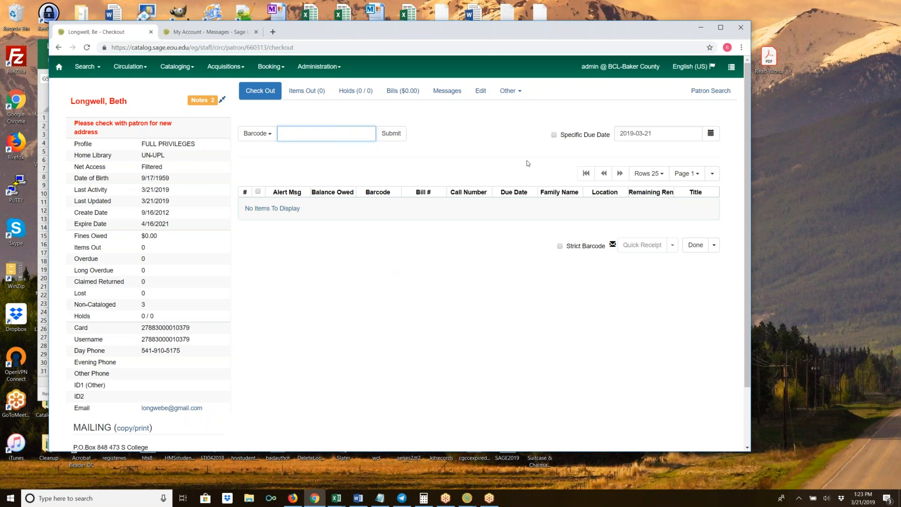
click(445, 91)
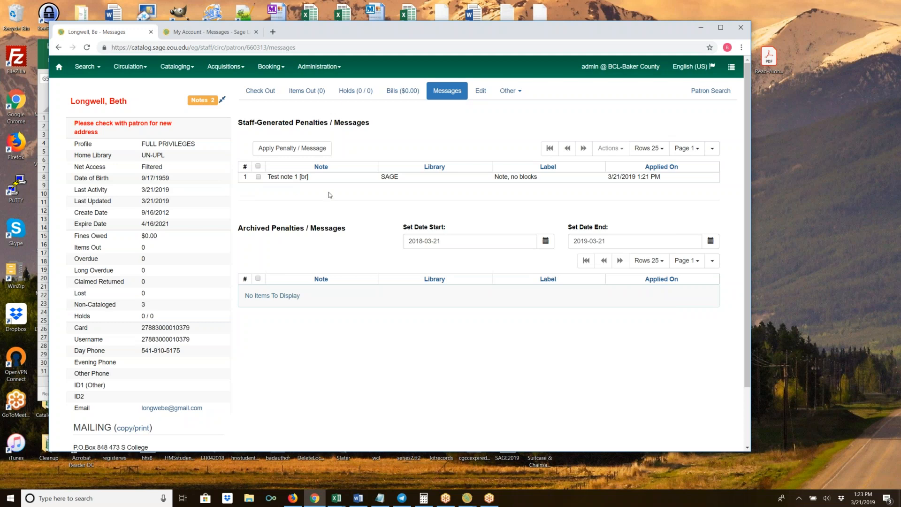
click(258, 176)
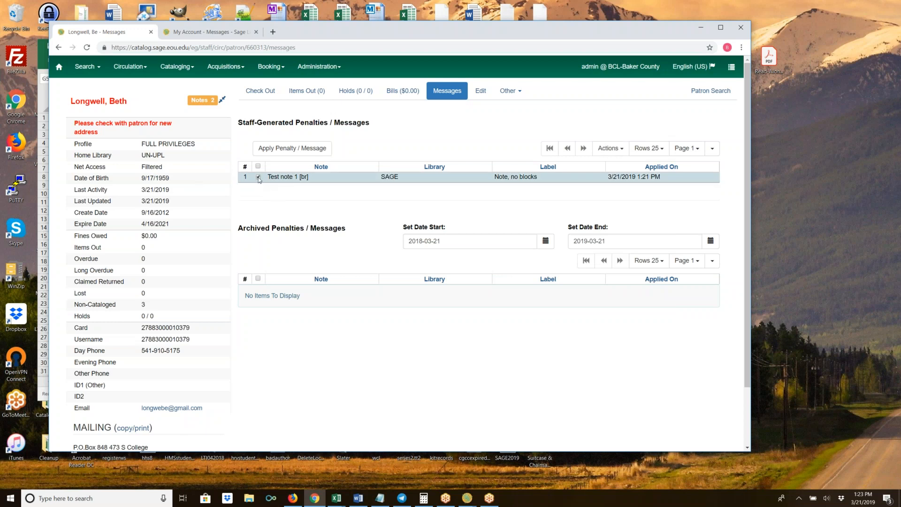
click(258, 177)
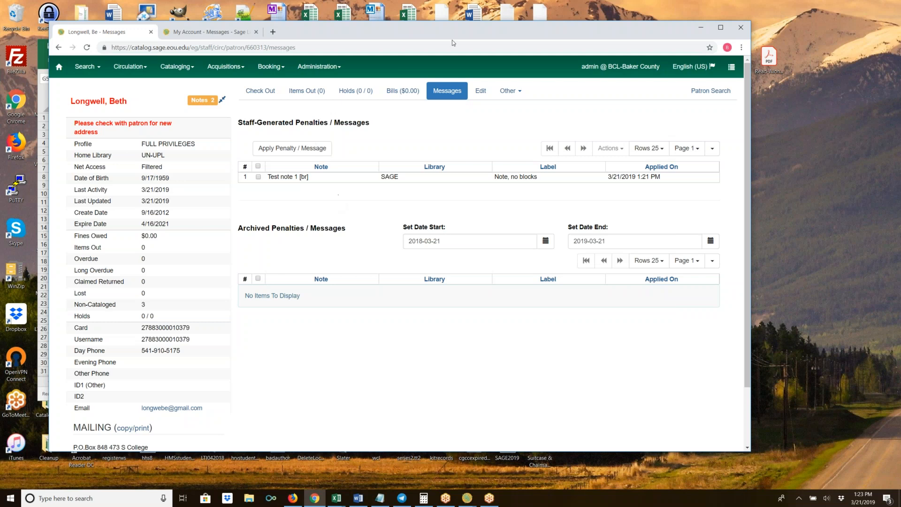
click(292, 155)
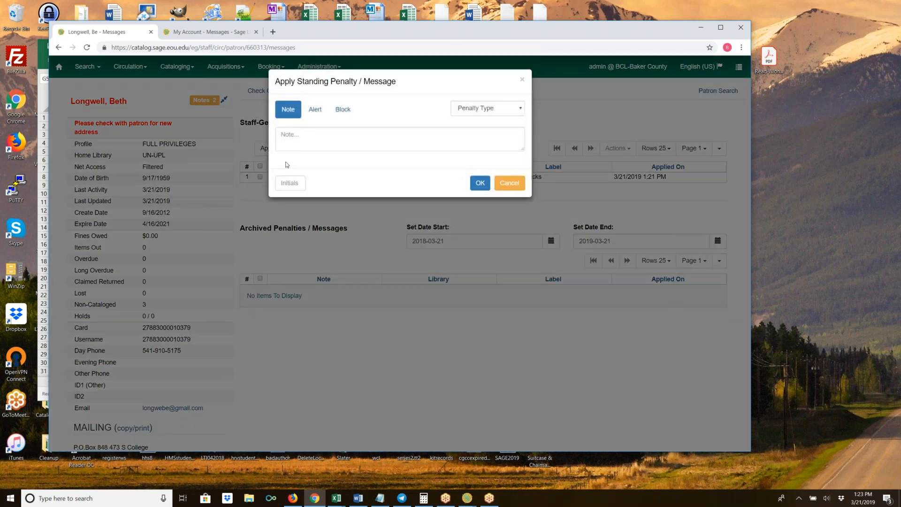
Apply an Alert message reading 'Test alert 1', signed with the staff initials
click(322, 113)
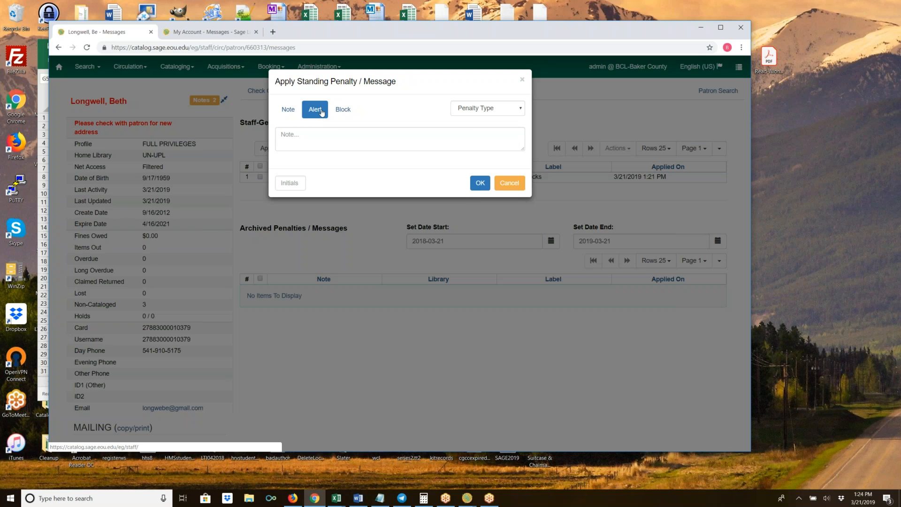
click(305, 141)
text(Test alert 1)
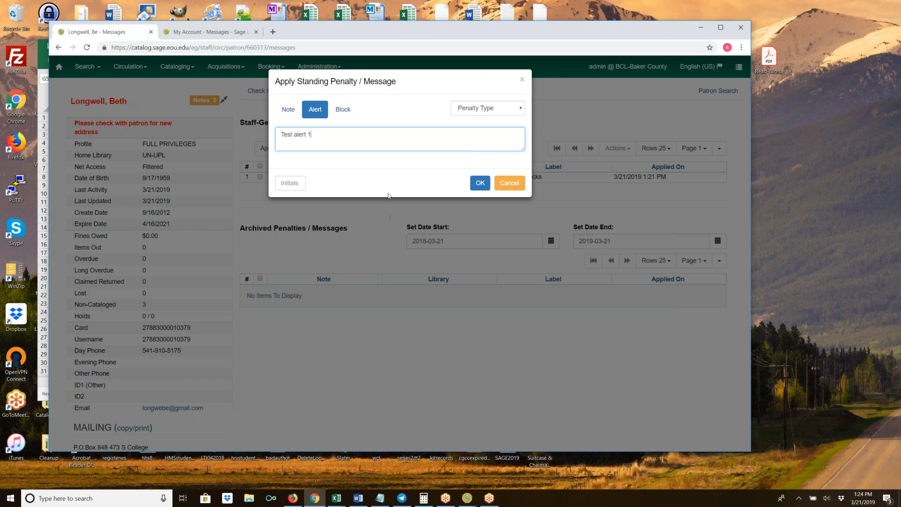
click(484, 186)
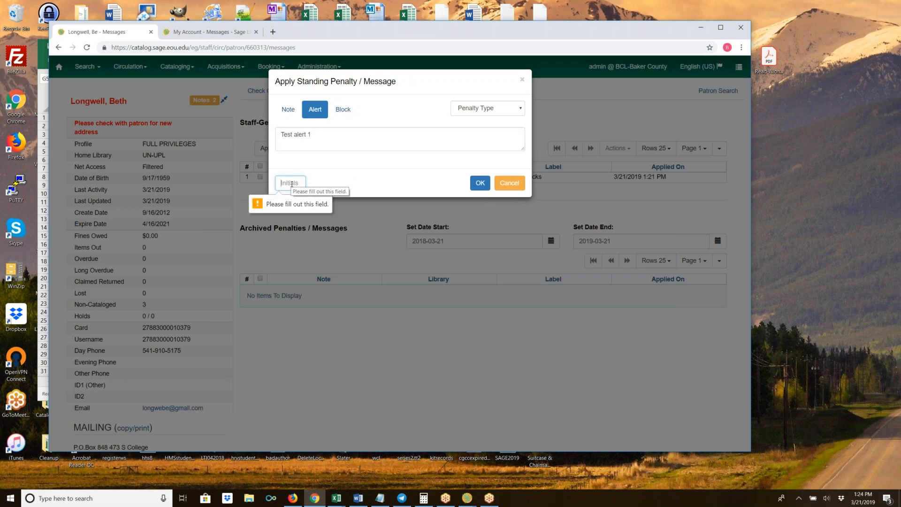
text(br)
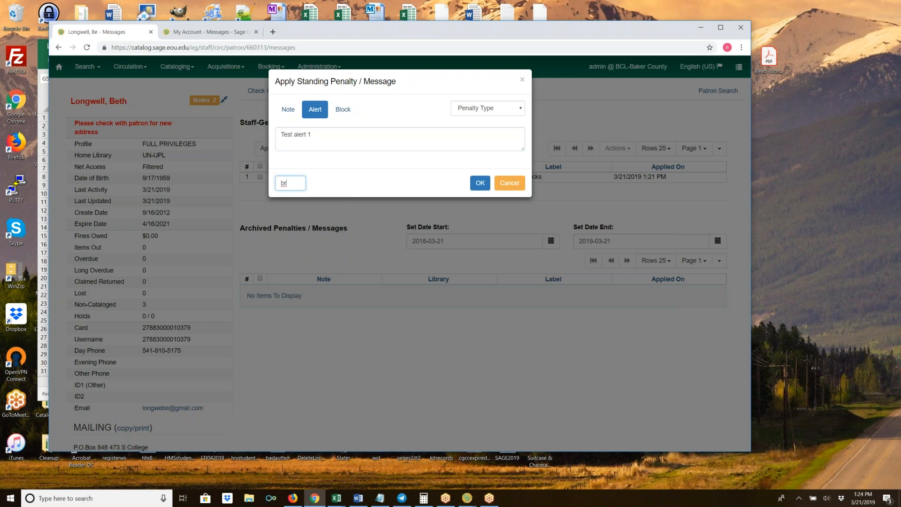
click(480, 183)
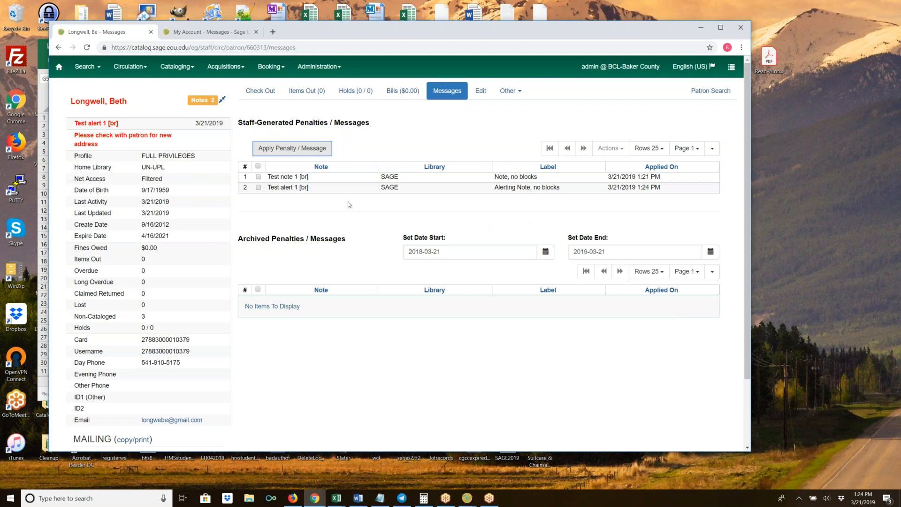
click(288, 154)
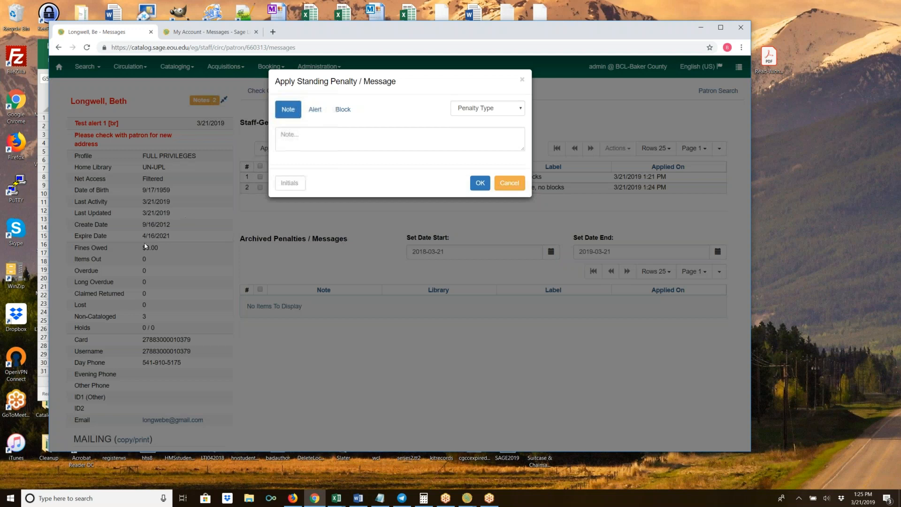
click(343, 111)
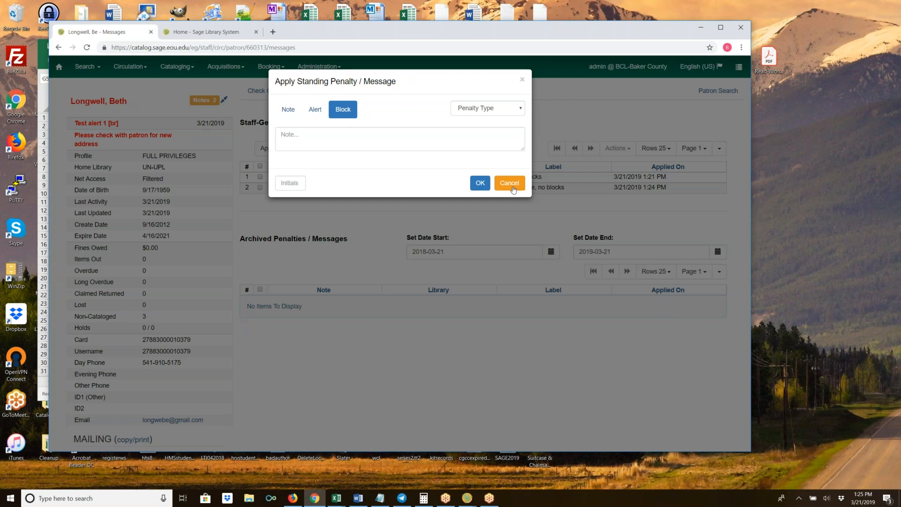
click(513, 189)
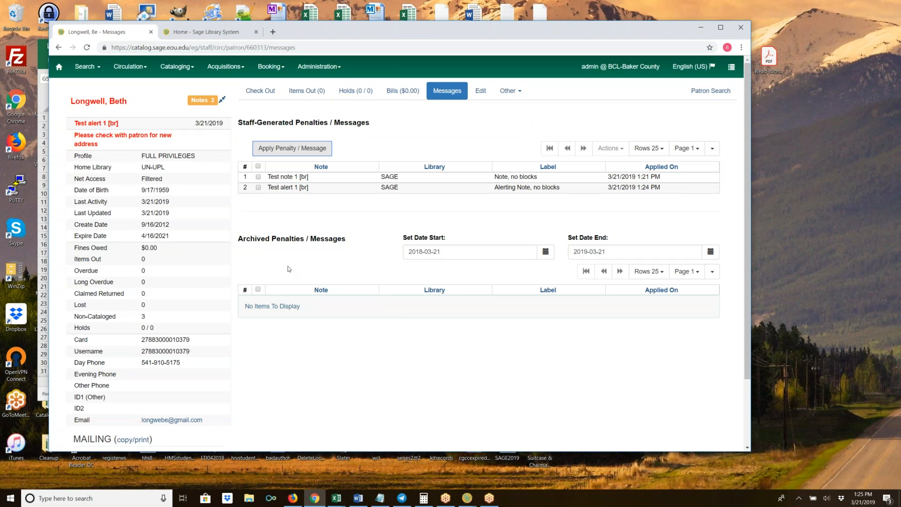
Remove both Test note 1 and Test alert 1 from the staff-generated penalties
click(258, 177)
click(258, 188)
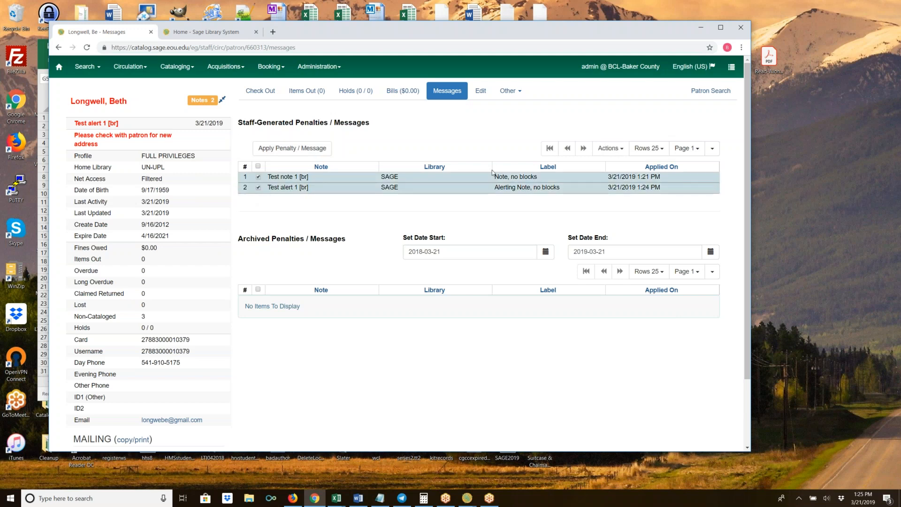
click(621, 149)
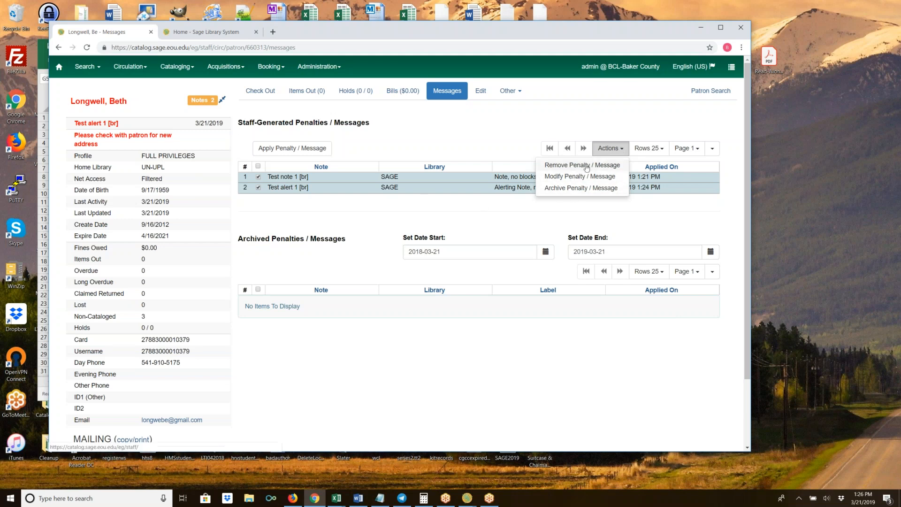
click(566, 165)
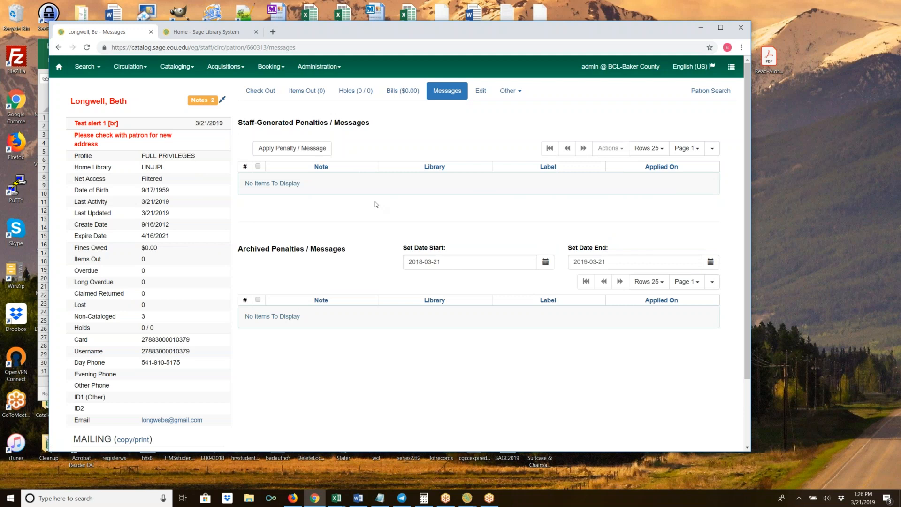
Empty the Alert Message field in the patron's Edit form and save the record
click(86, 48)
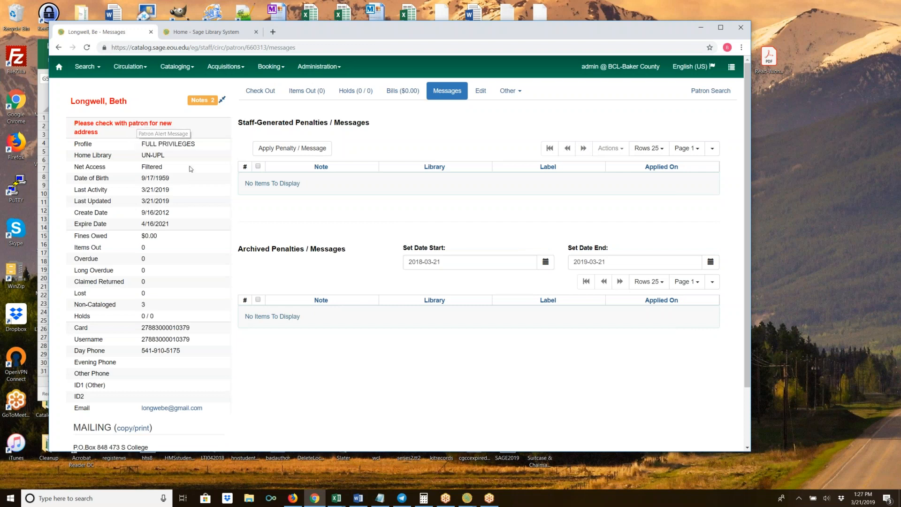
click(484, 95)
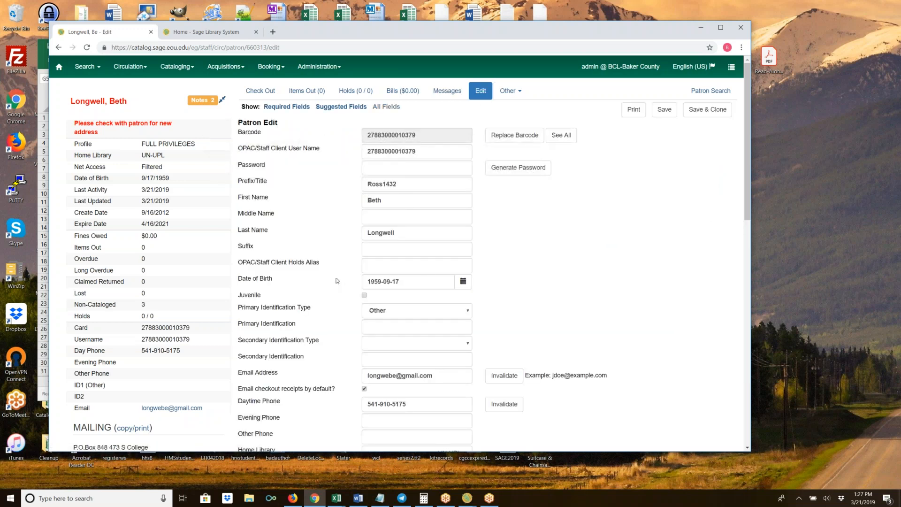
scroll(415, 286, down, 5)
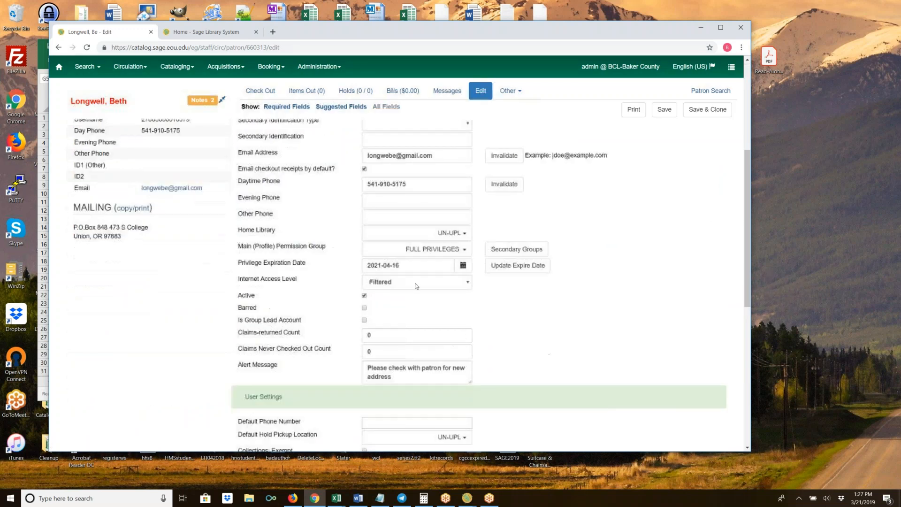
scroll(416, 286, down, 2)
click(380, 285)
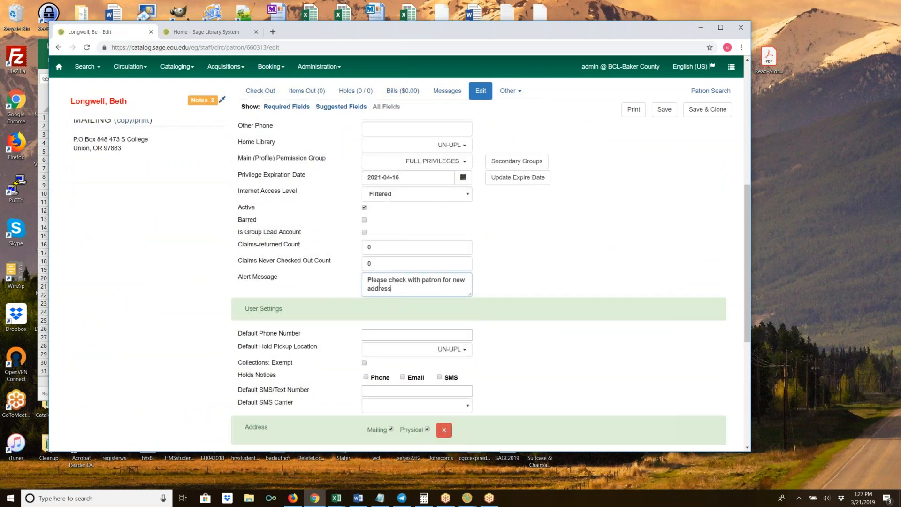
drag(393, 288, 355, 278)
key(BackSpace)
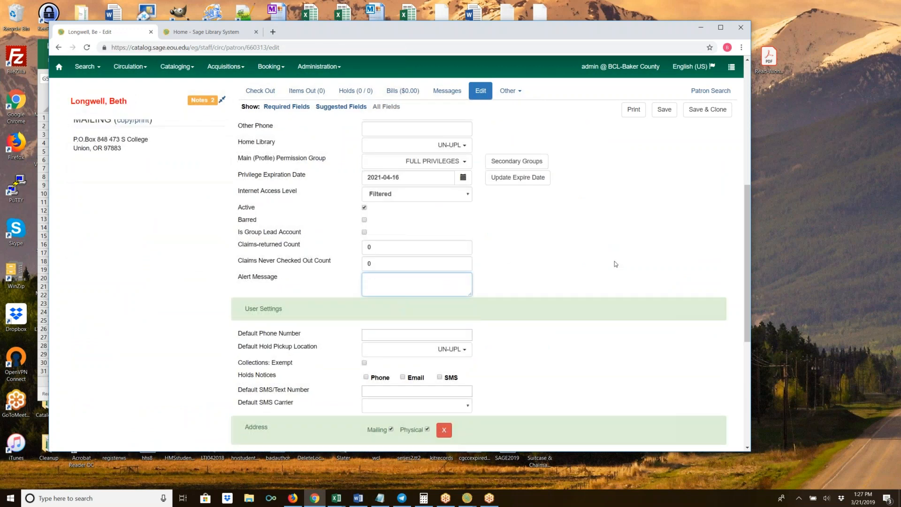
scroll(663, 147, up, 5)
click(663, 111)
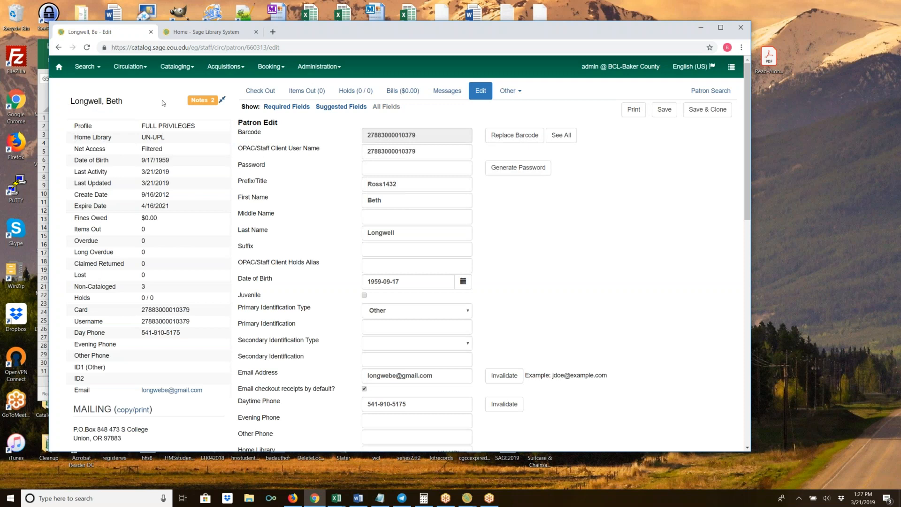
Delete the Patron Note and the Test note, confirming each, then reload the notes list
click(203, 101)
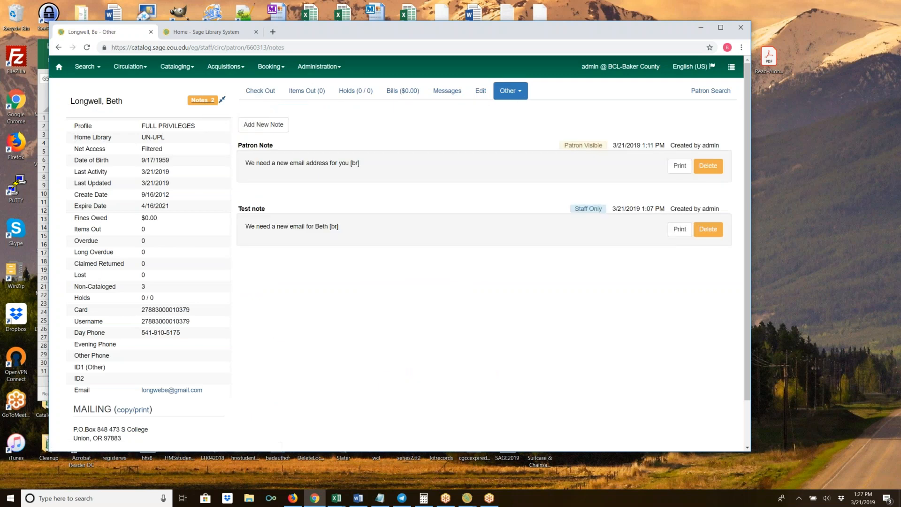
click(708, 168)
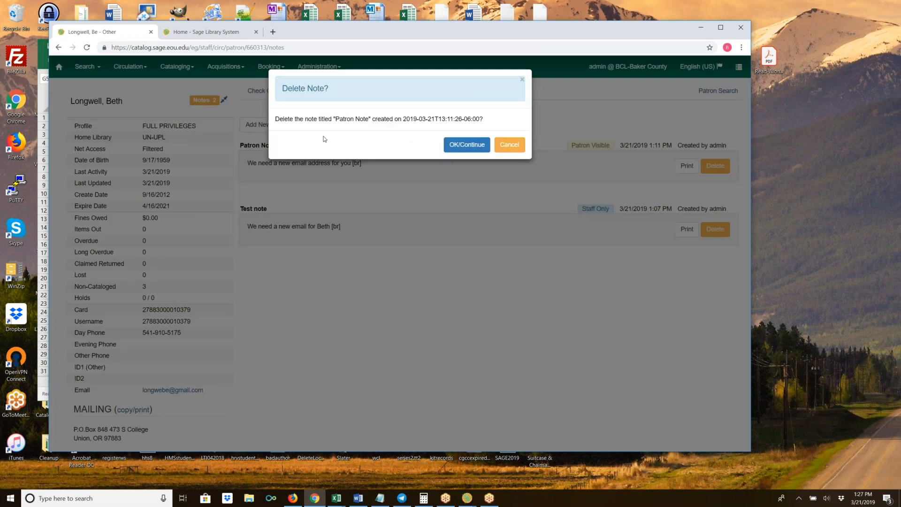
click(463, 146)
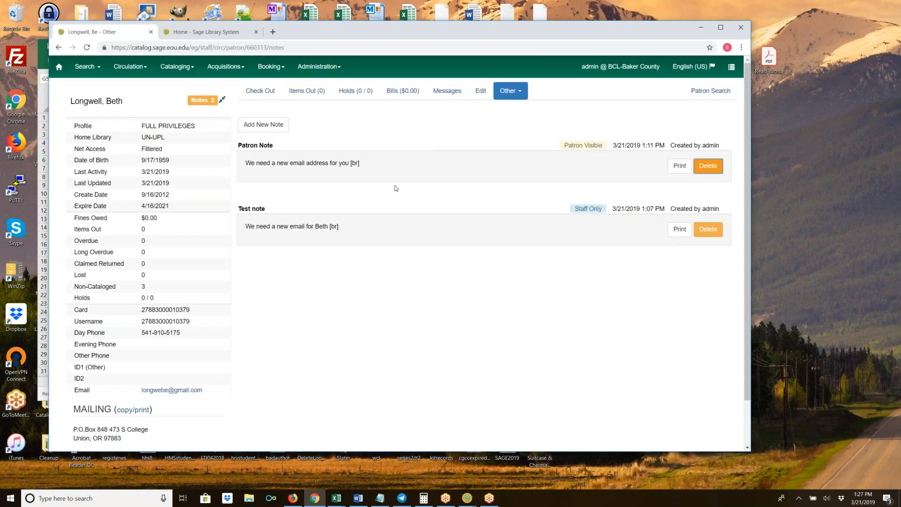
click(709, 167)
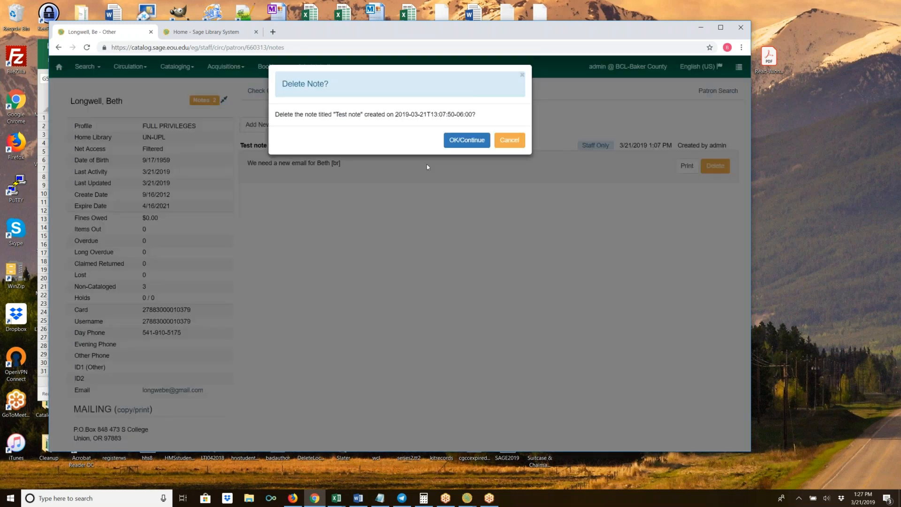
click(464, 146)
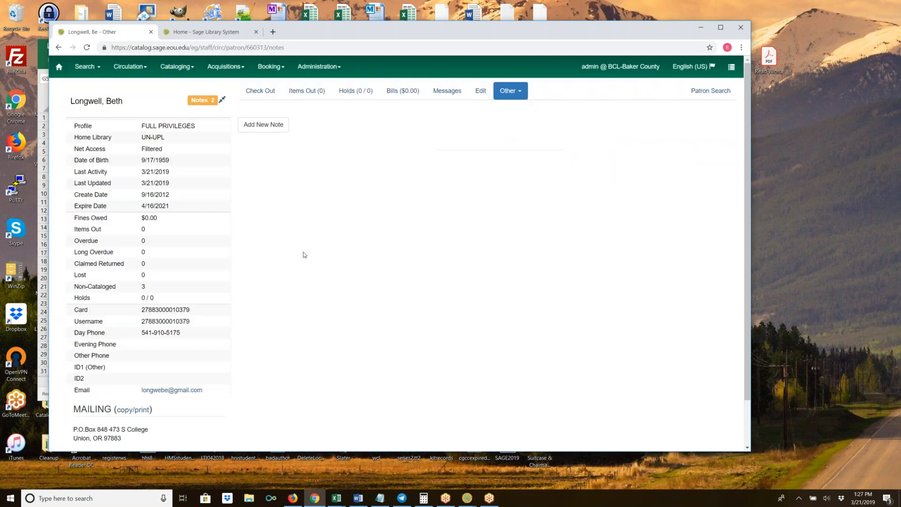
click(87, 47)
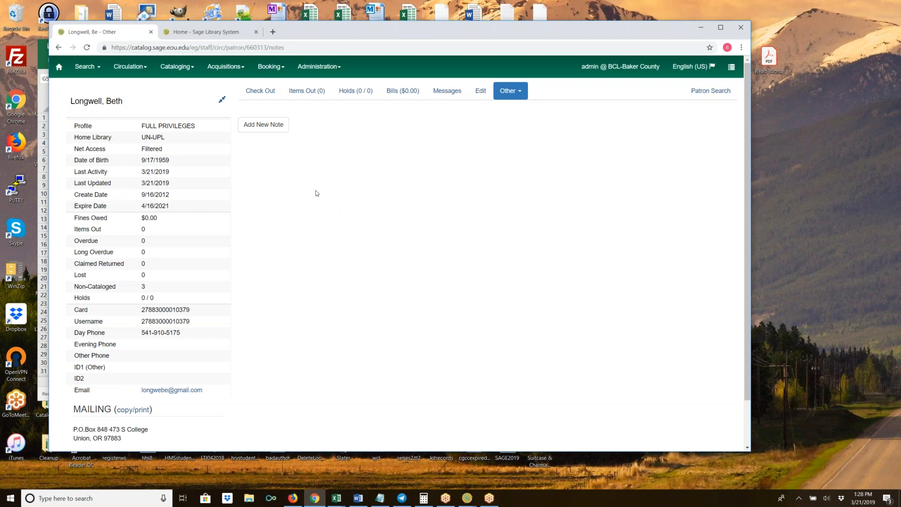
Go to the Search for Patrons page from the Search menu
click(128, 69)
click(82, 67)
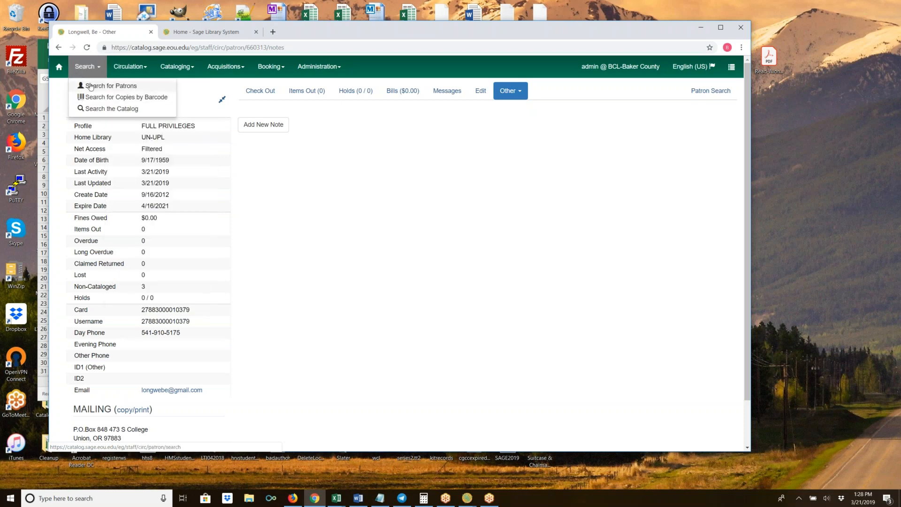
click(90, 86)
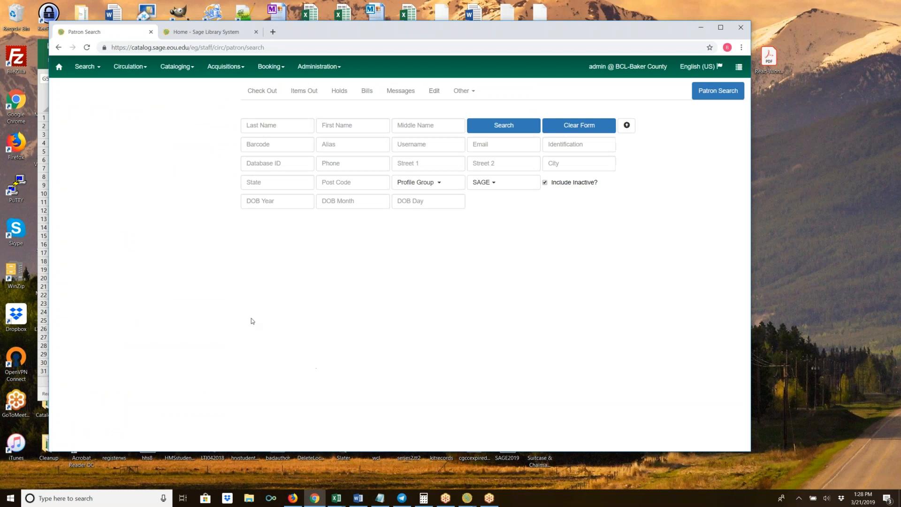
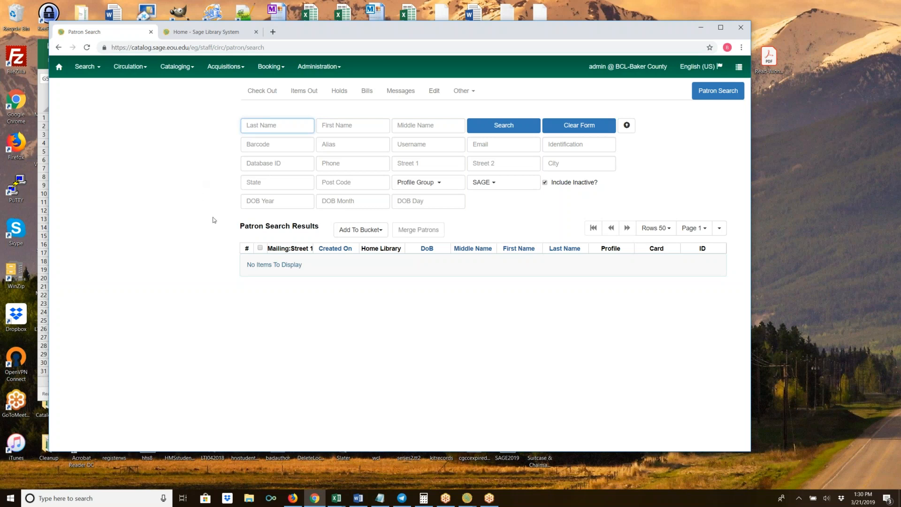
Search patrons by the patron's last and first name, then select the second of four matches
click(346, 126)
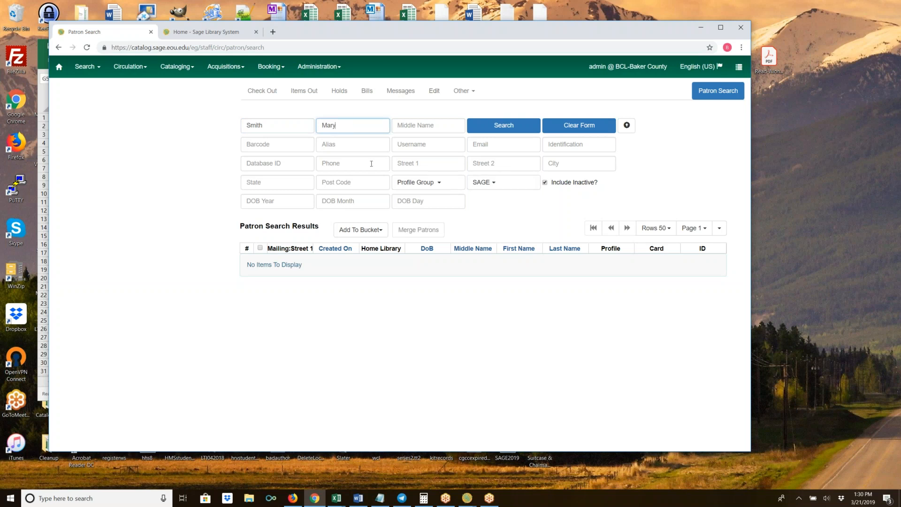
click(494, 131)
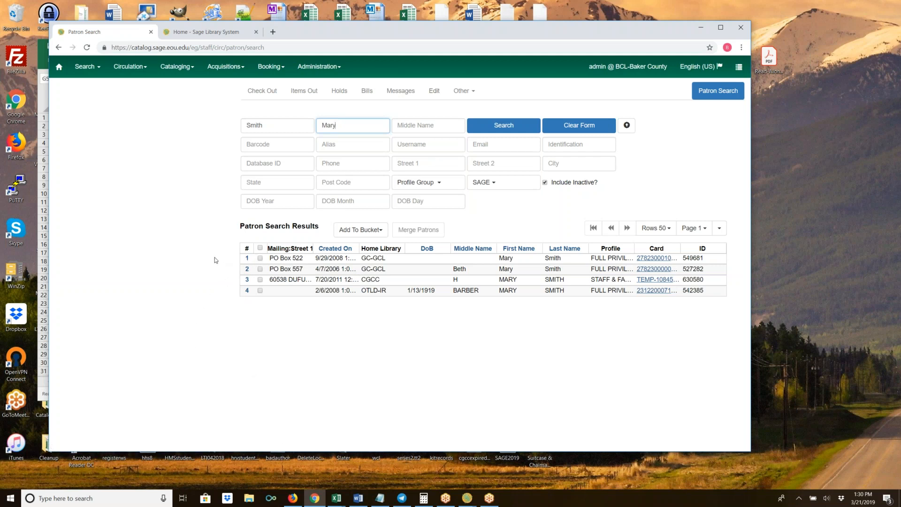
click(260, 269)
Select the second and third matches, start a new bucket for them, cancel it, then deselect both
click(258, 280)
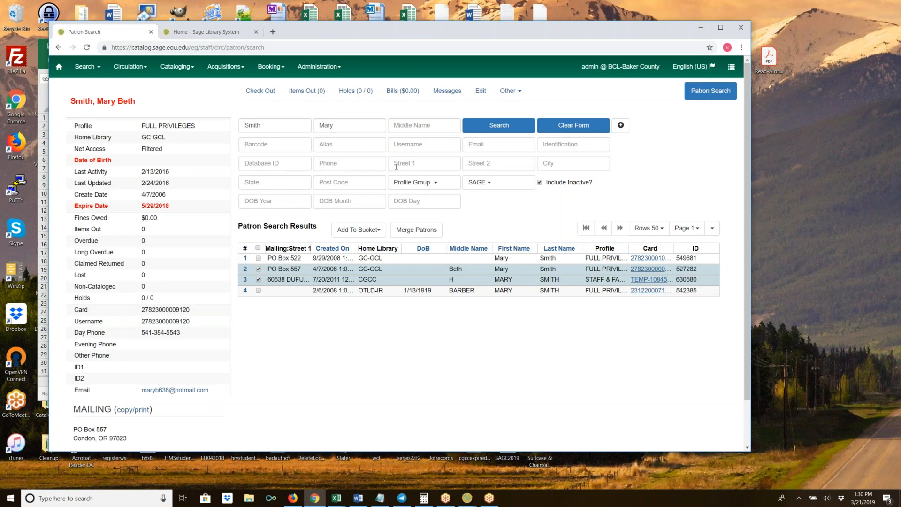
click(377, 231)
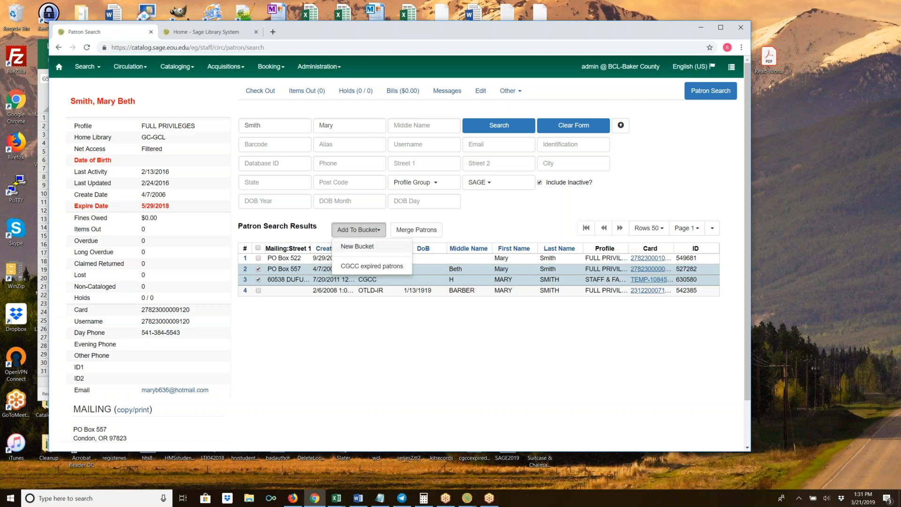
click(347, 247)
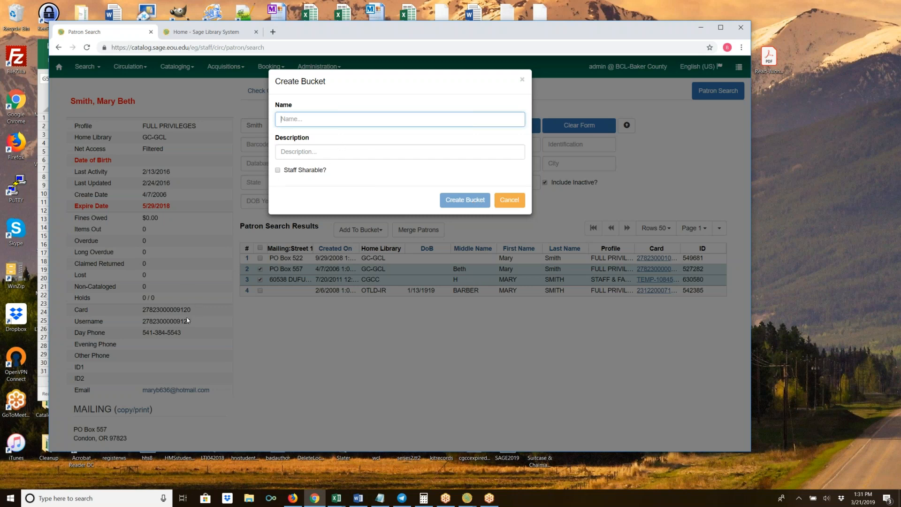
click(509, 201)
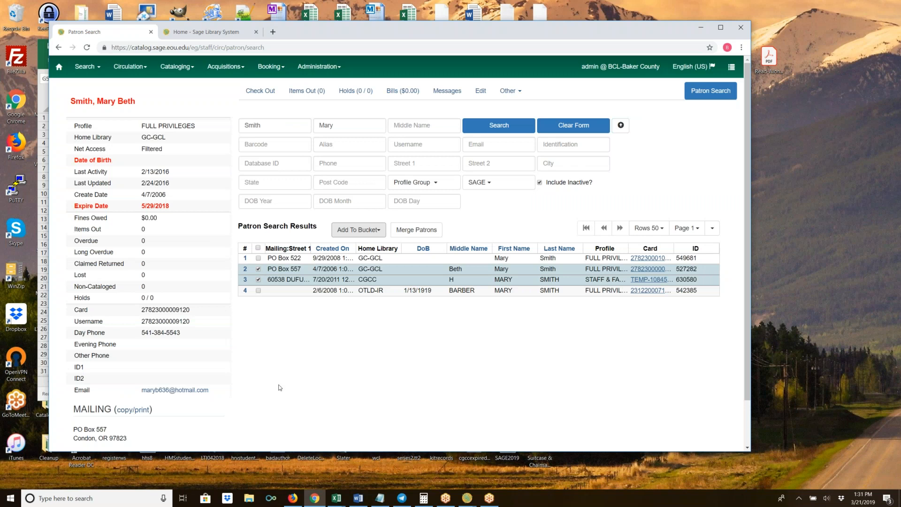
click(259, 270)
click(257, 278)
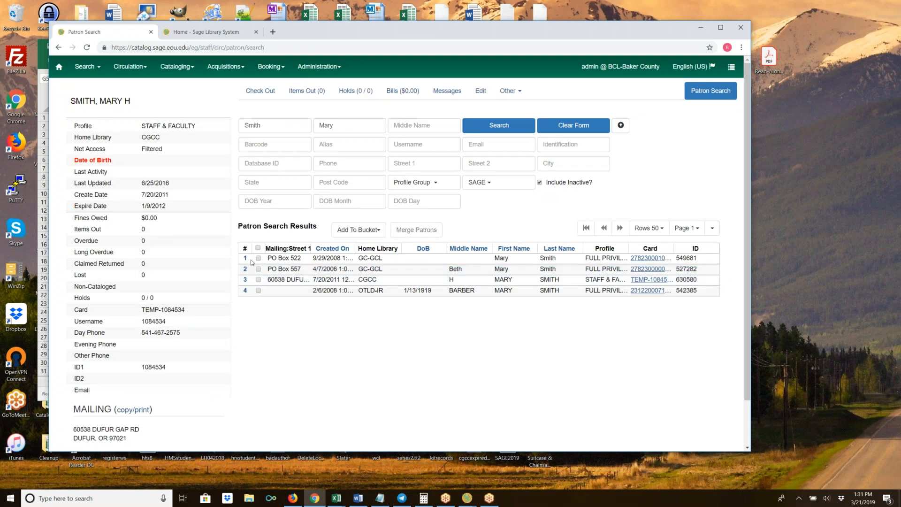
On User Buckets, create 'EOU patrons' with description 'Removing EOU patrons from Sage', then view Pending Users
click(122, 68)
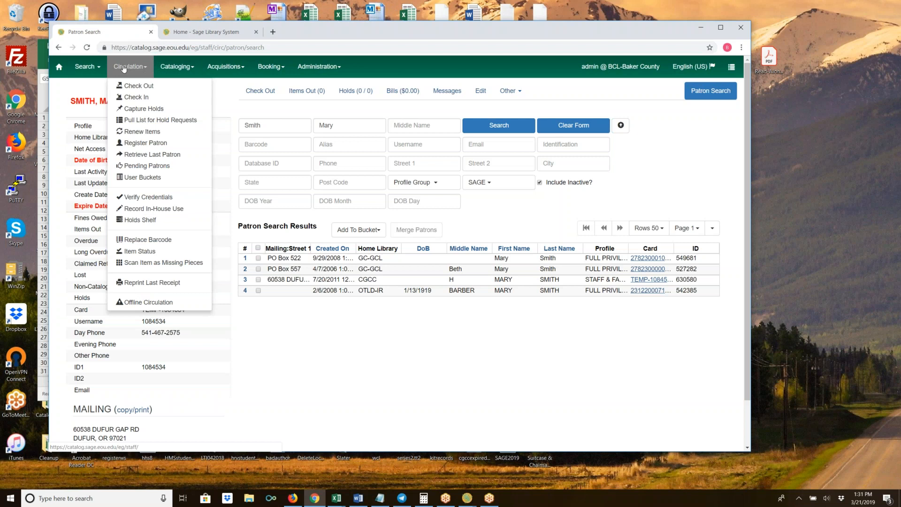
click(132, 178)
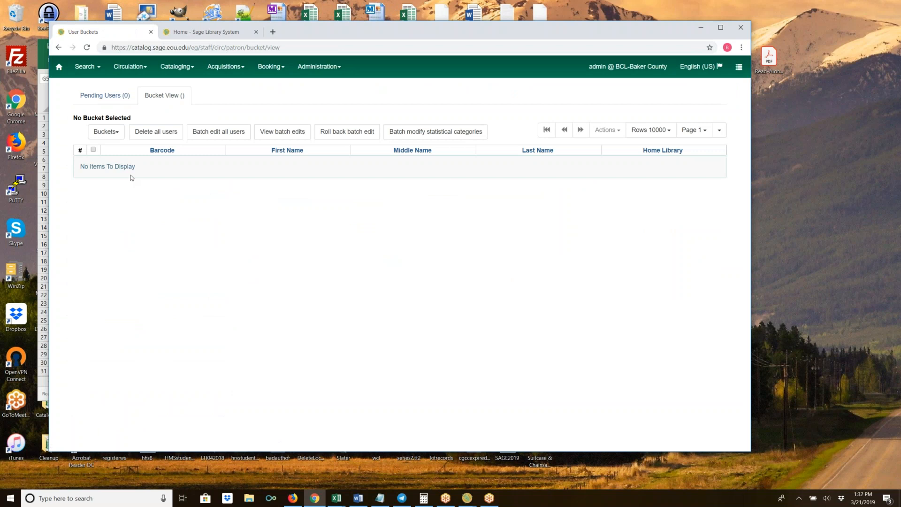
click(105, 134)
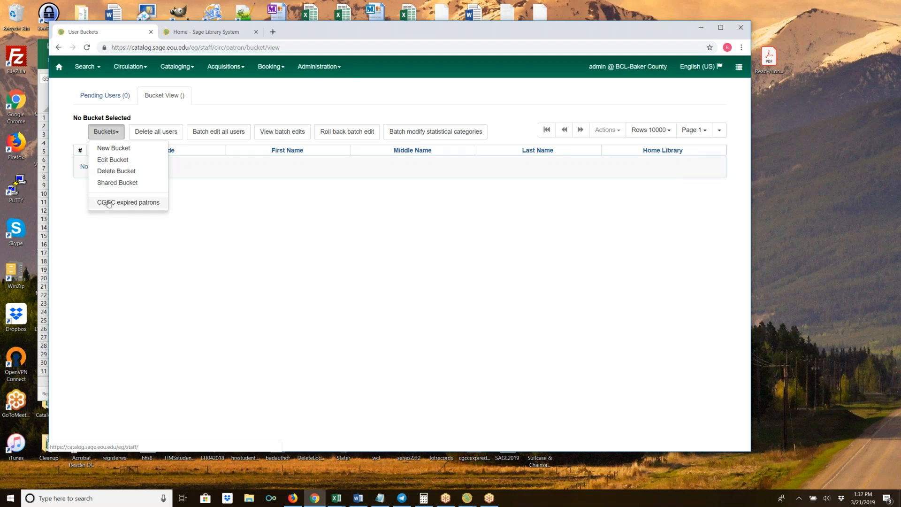
click(115, 153)
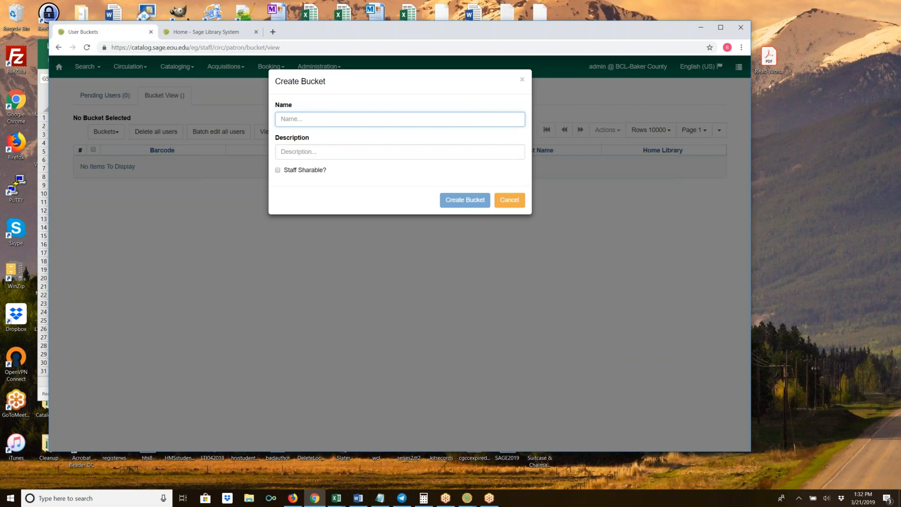
text(EOU)
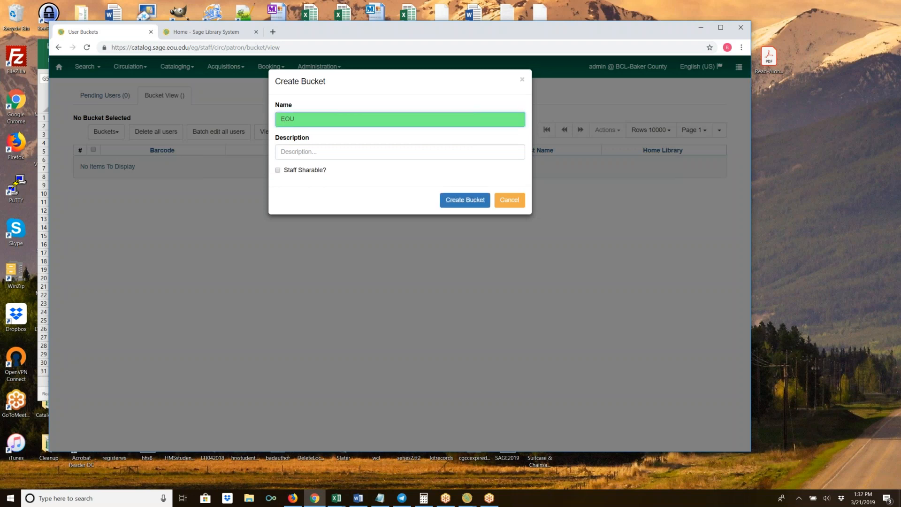
text( patrons)
click(312, 153)
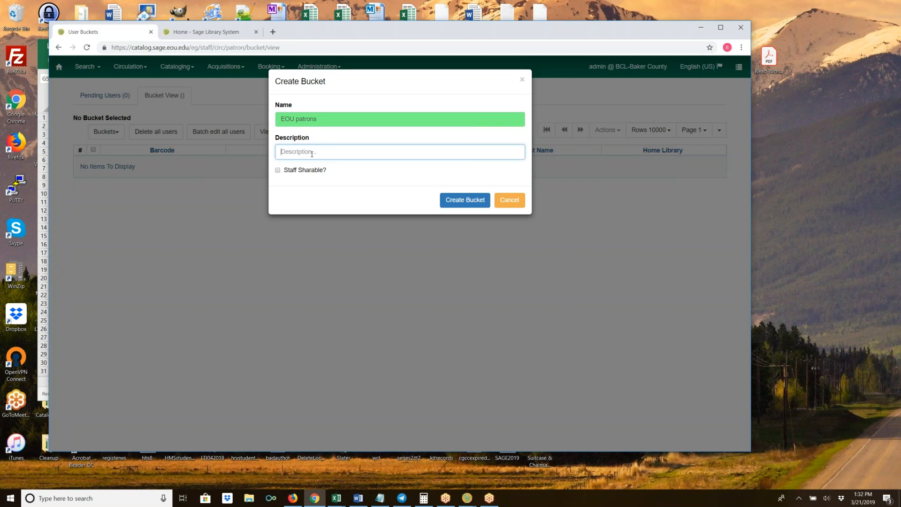
text(Removing)
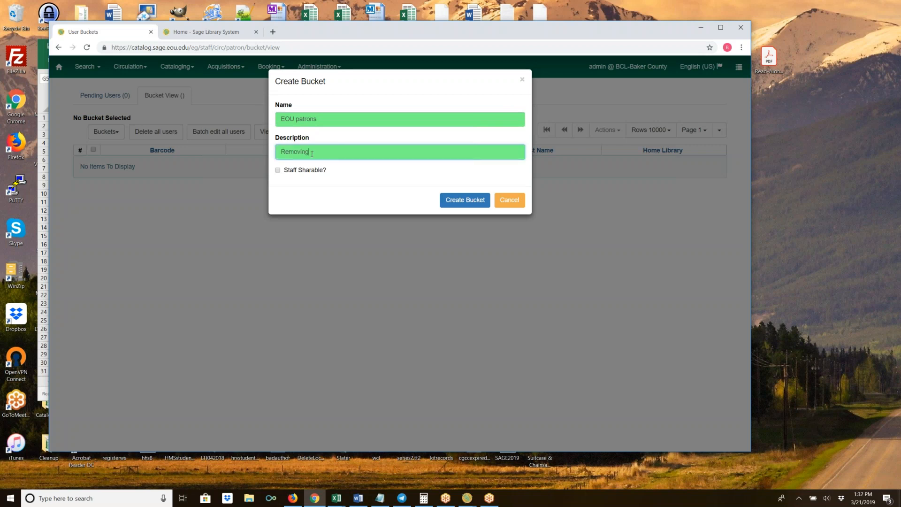
text( EOU patrons from Sage)
click(463, 200)
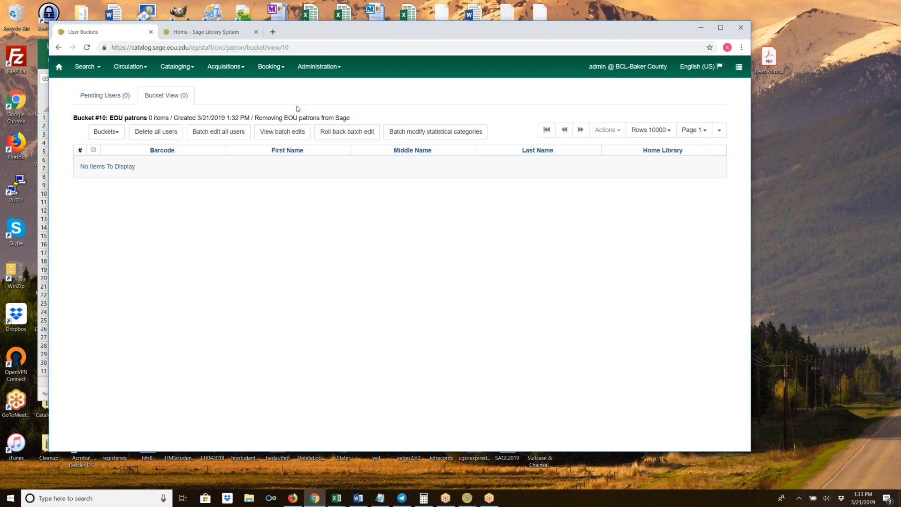
click(106, 100)
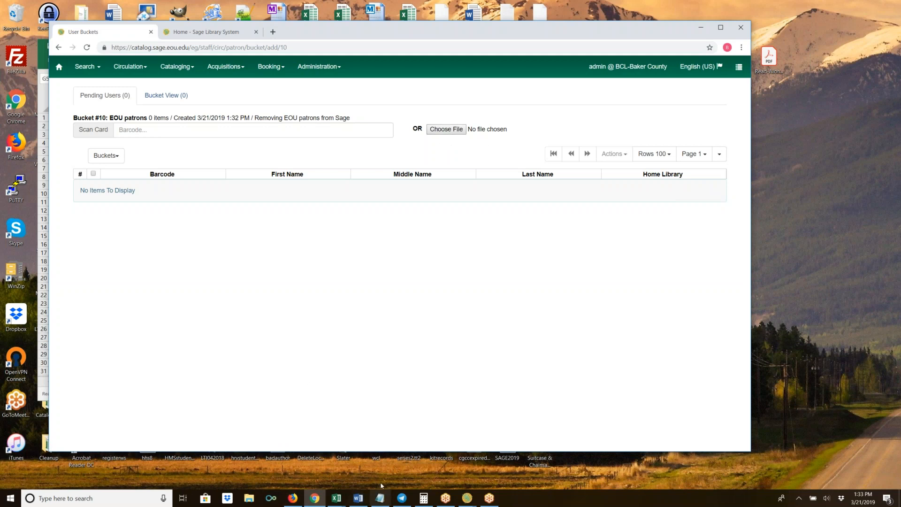
Copy the five barcodes in cells G5:G9 of the report-data-5 spreadsheet into Notepad
click(335, 498)
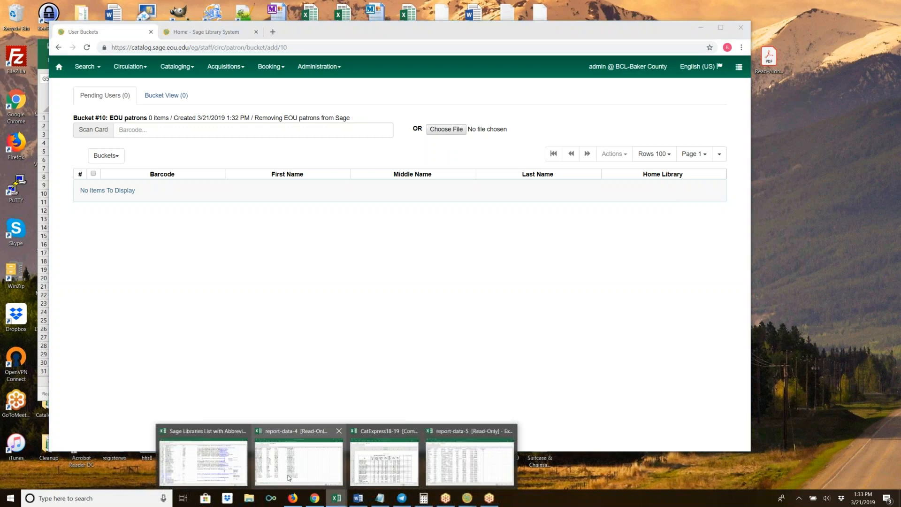
click(464, 466)
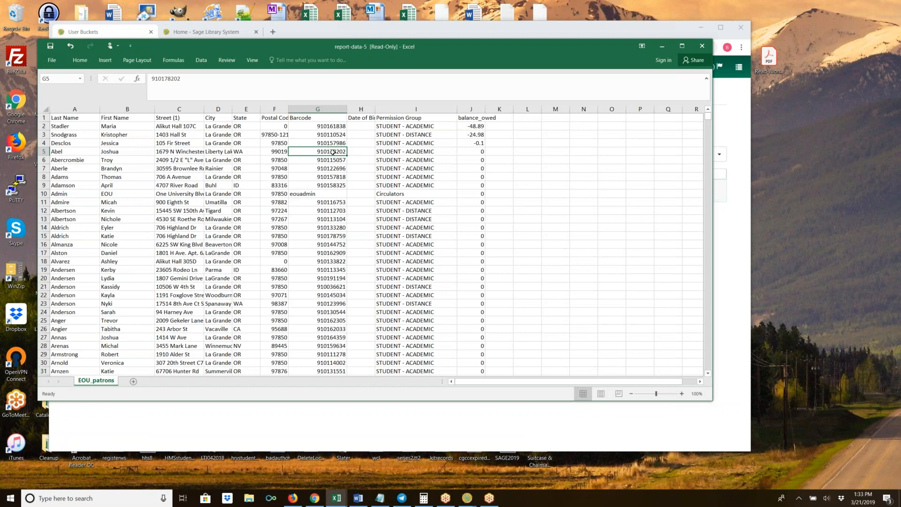
shift+click(328, 186)
key(ctrl+c)
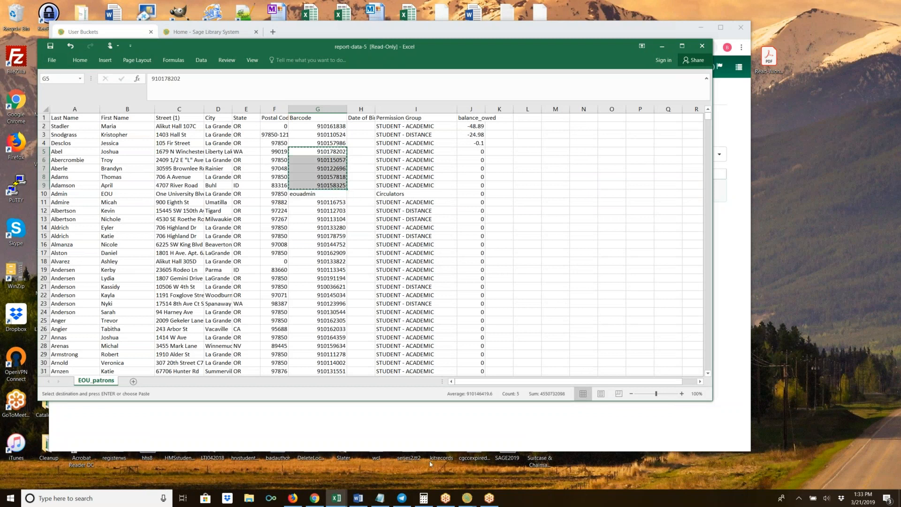
click(379, 497)
key(ctrl+v)
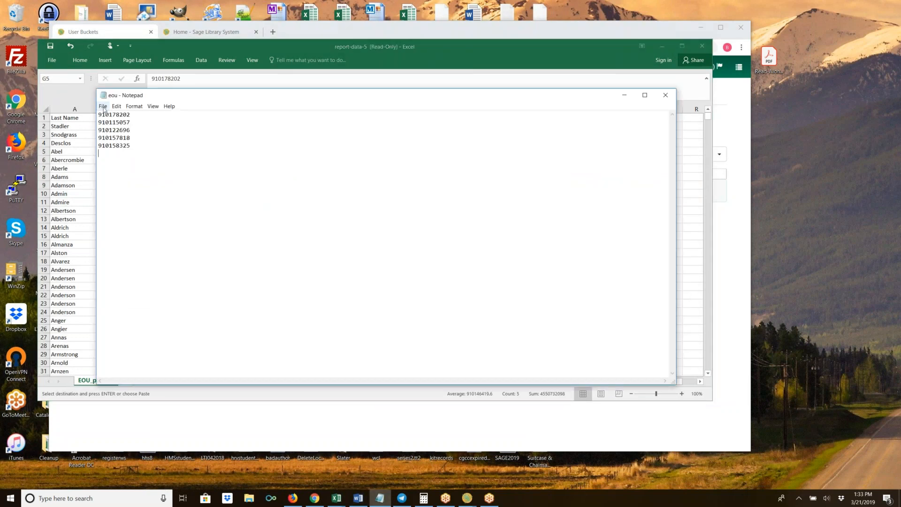
Save the Notepad barcode list as the text file 'eoupatron'
click(103, 107)
key(Right)
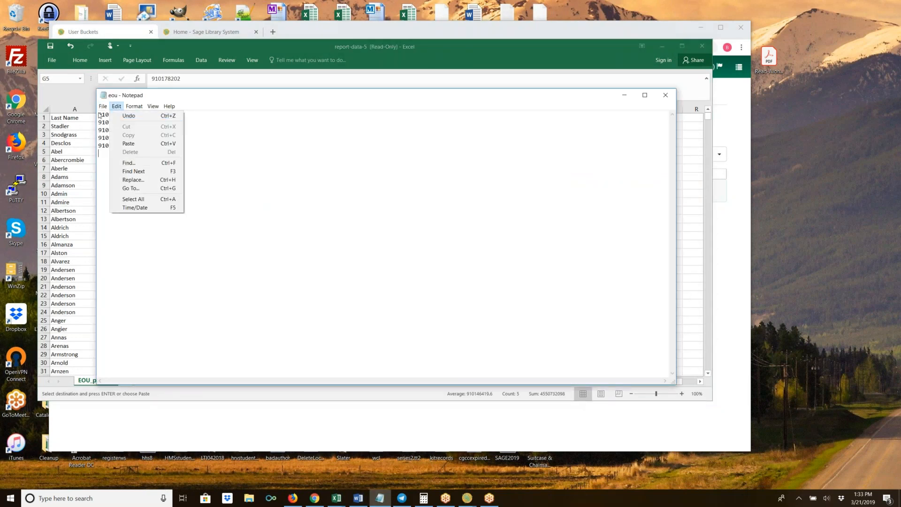
mouse_move(103, 106)
click(116, 142)
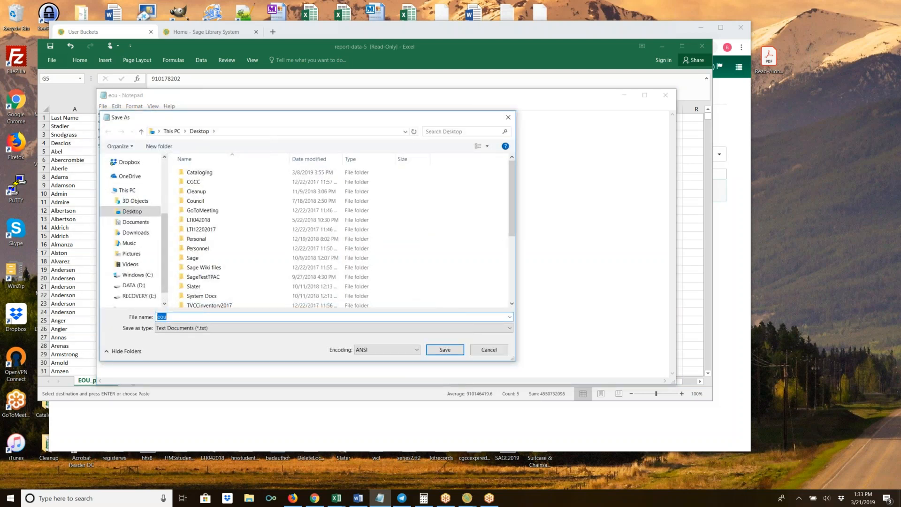
text(eoupatrojnn)
click(439, 351)
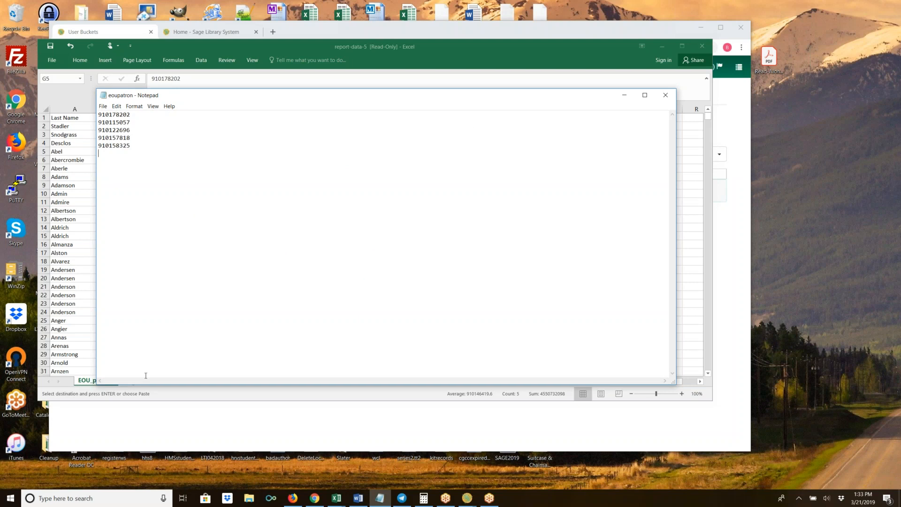
Upload eoupatron.txt from the Desktop into Pending Users and select all five loaded patrons
click(227, 438)
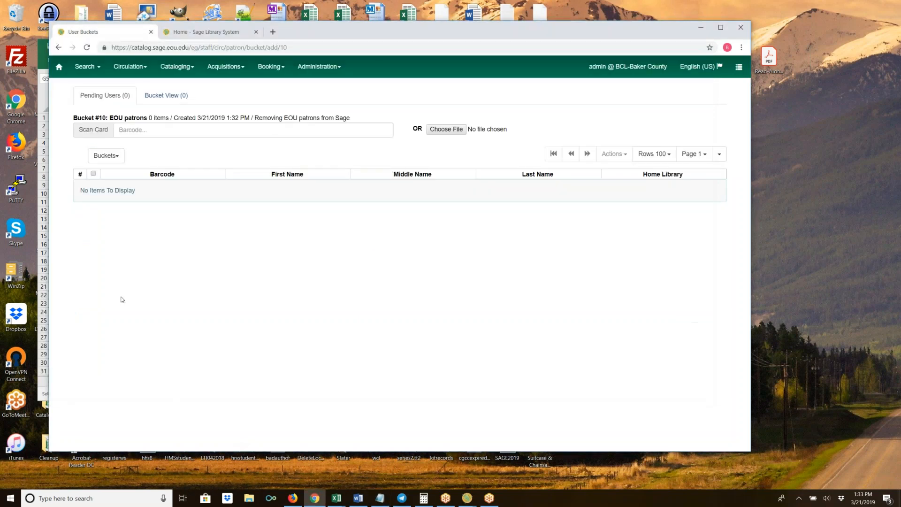
click(444, 131)
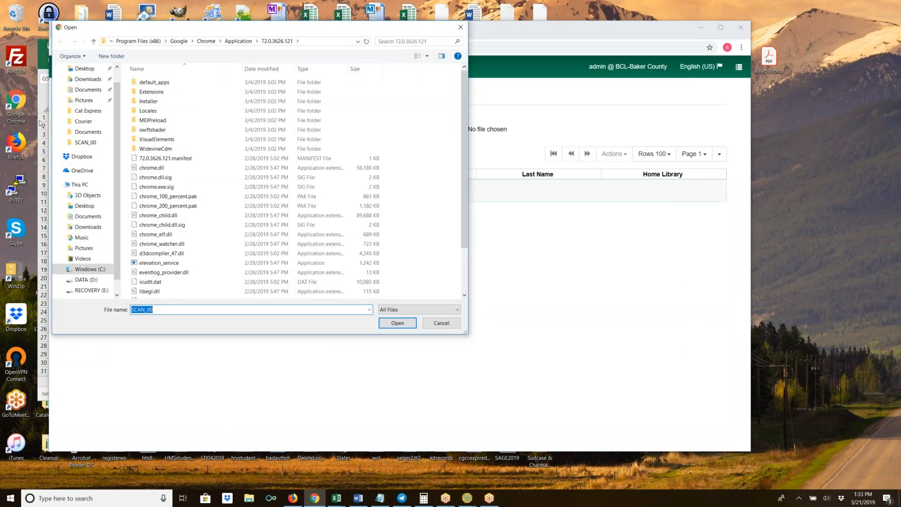
click(91, 69)
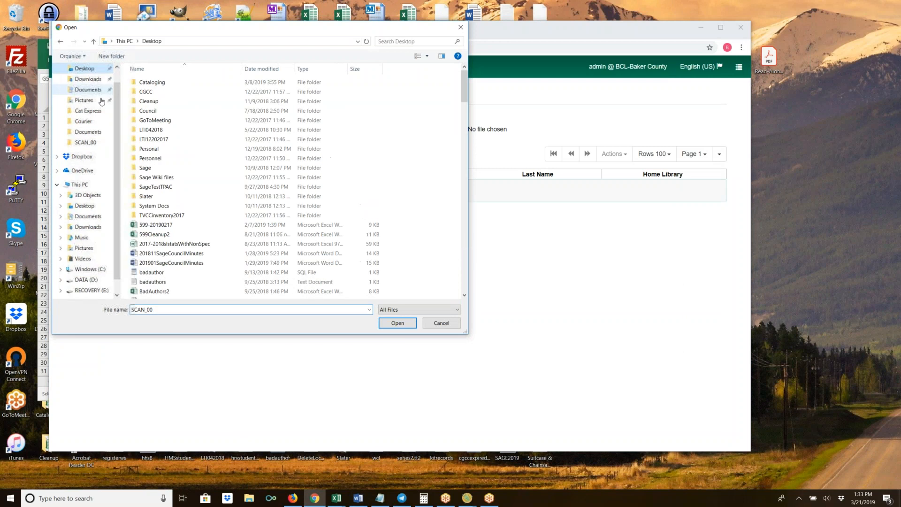
click(163, 310)
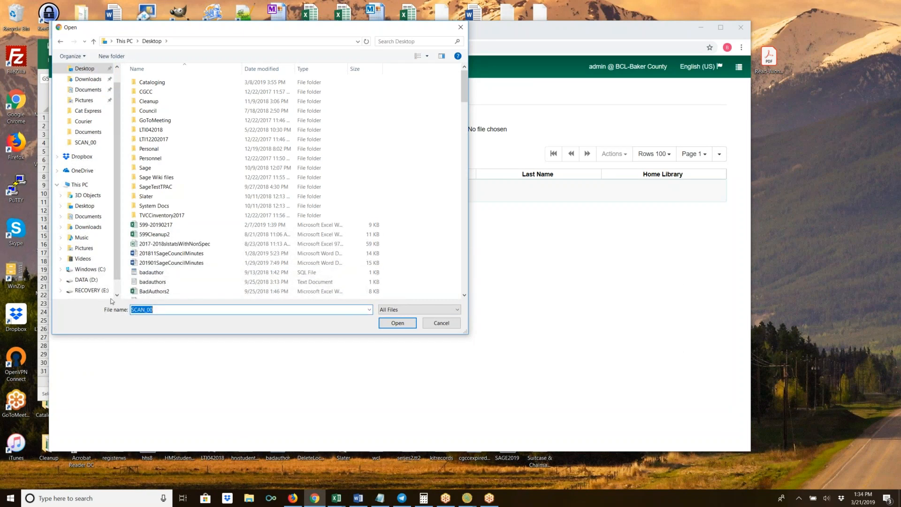
text(eou)
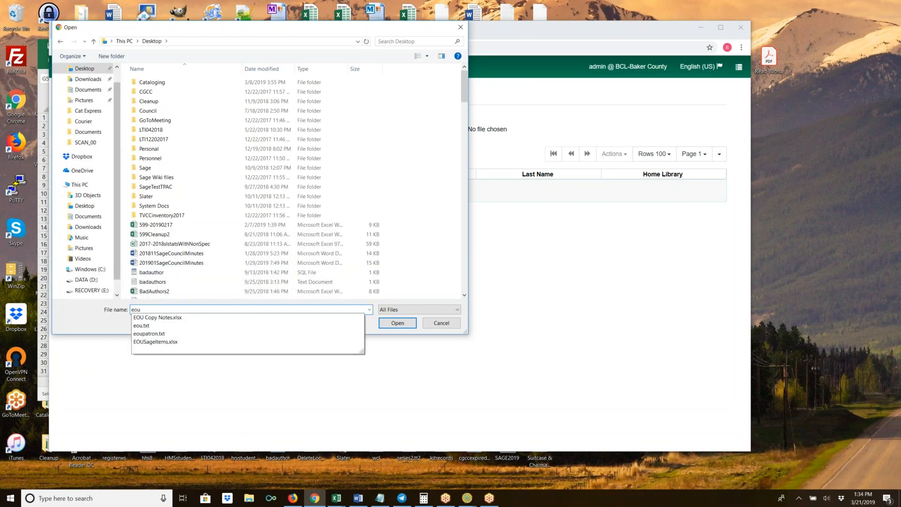
click(148, 334)
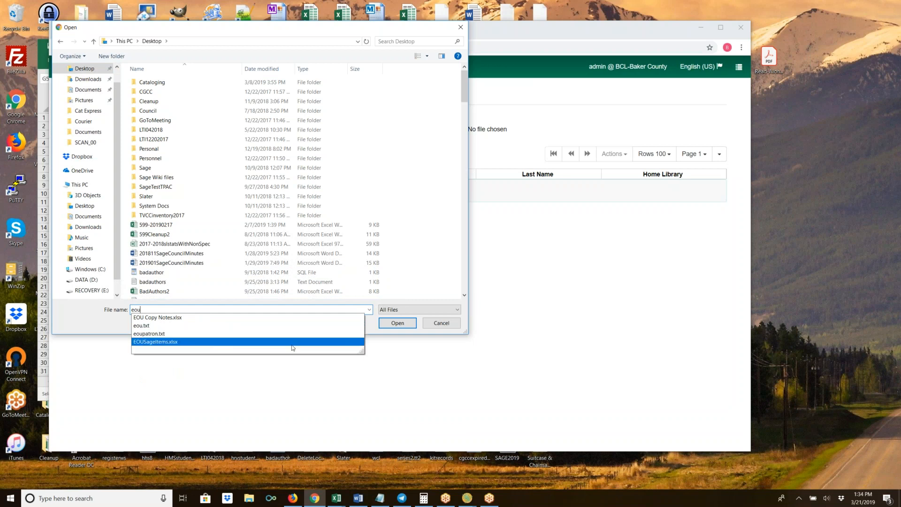
click(405, 323)
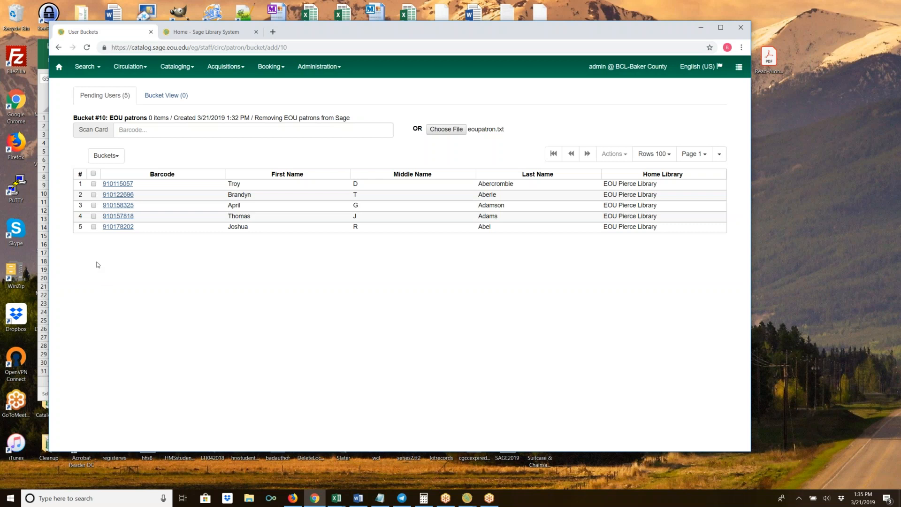
click(93, 173)
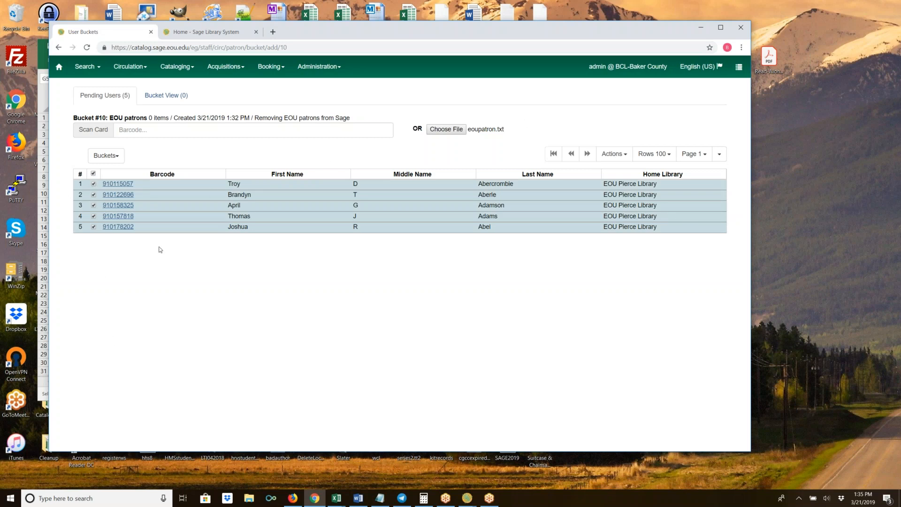
Add the five pending patrons to Bucket #10 and display them in Bucket View
click(620, 156)
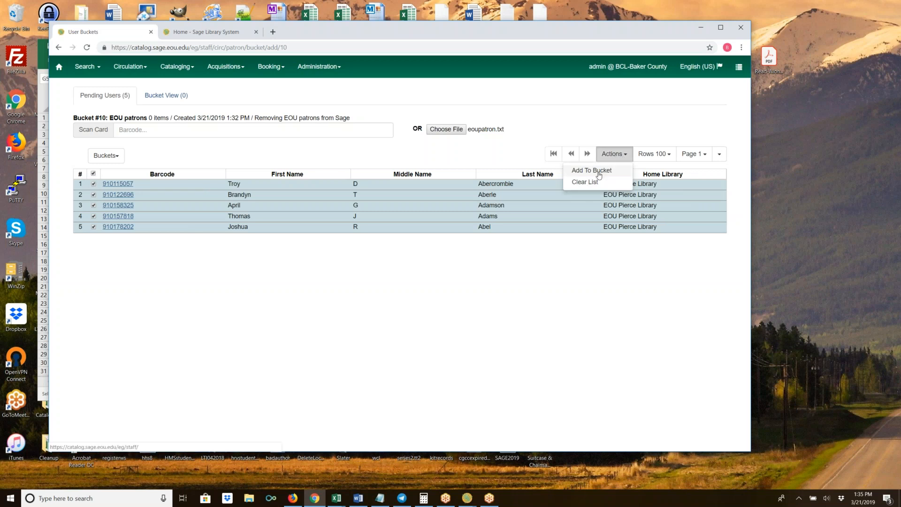
click(599, 175)
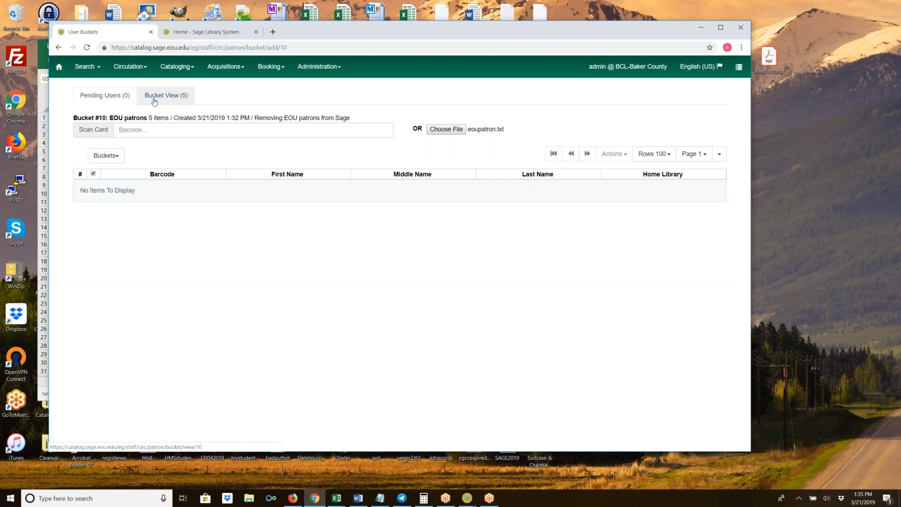
click(170, 99)
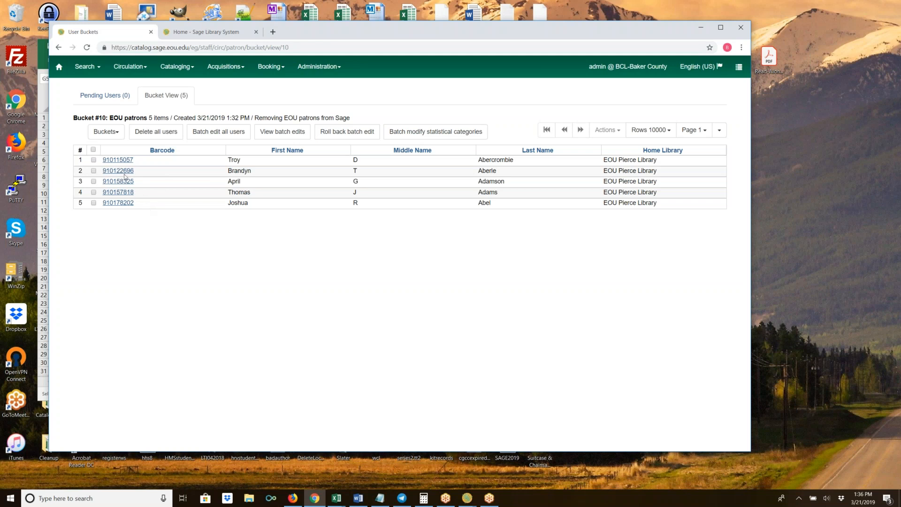
Select the first bucket patron, review the Actions options, then select all five patrons
click(94, 160)
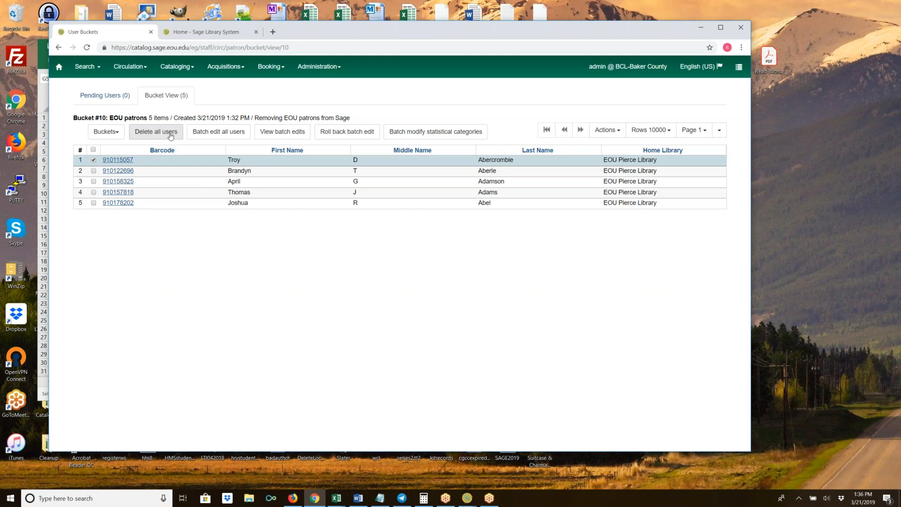
click(606, 132)
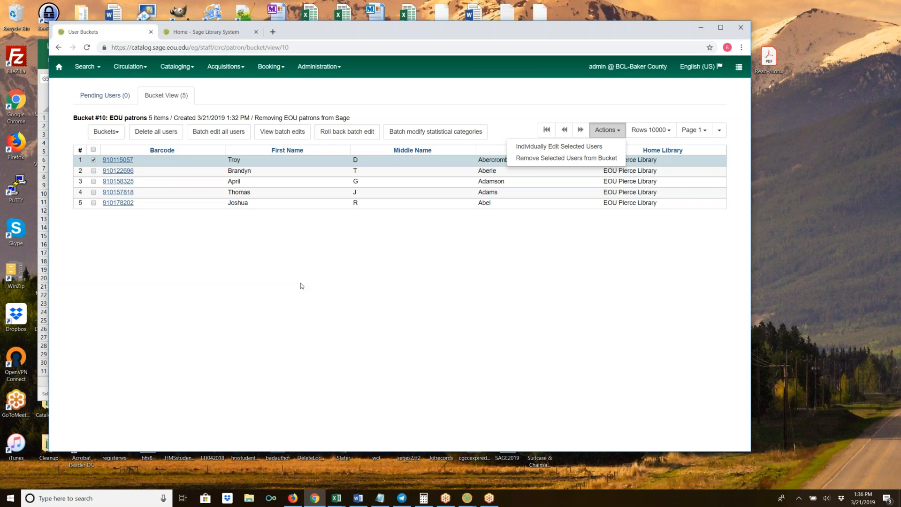
click(94, 149)
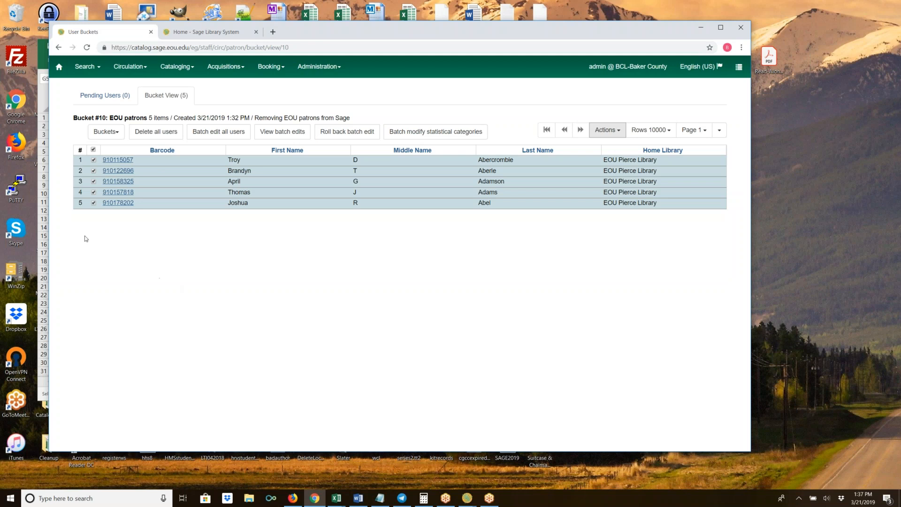
Delete all users in the bucket as a delete set named 'EOU Delete 1'
click(157, 135)
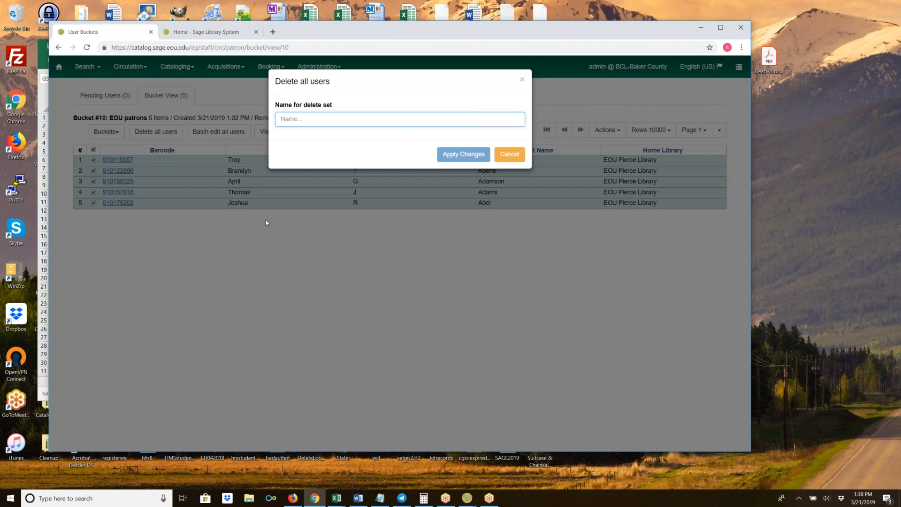
text(EOU Delete 1)
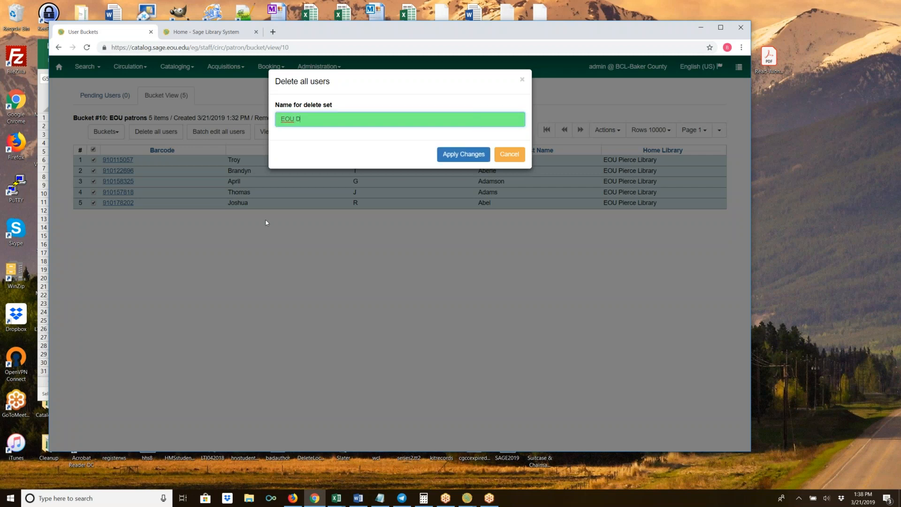
click(457, 158)
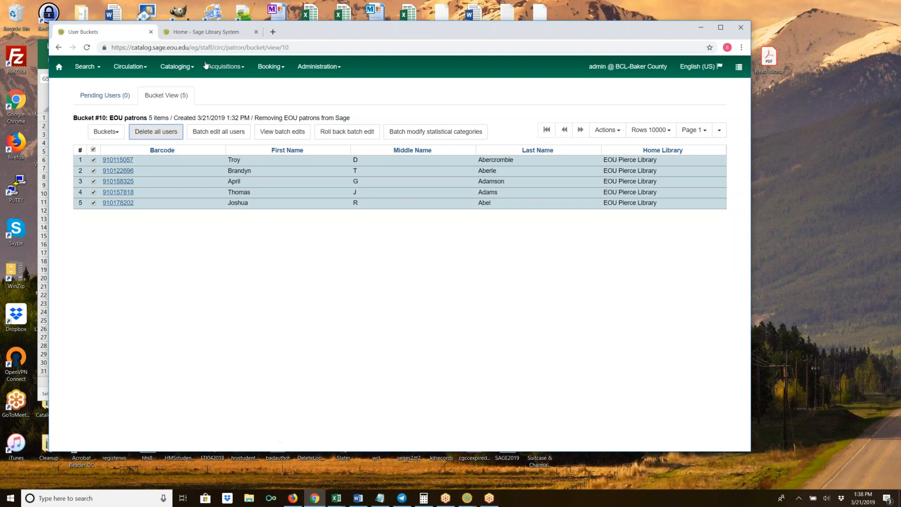
Open Circulation Check Out in a new tab and locate the first bucket patron's barcode
click(128, 67)
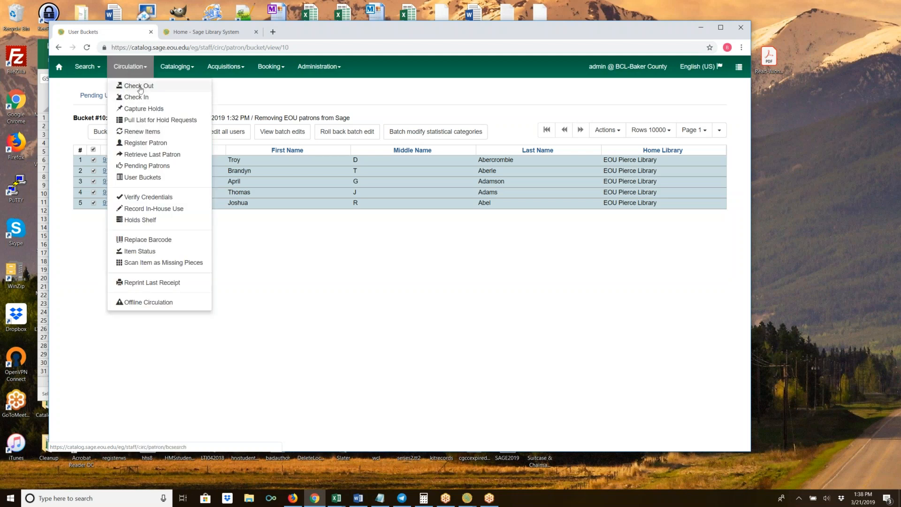
ctrl+click(140, 89)
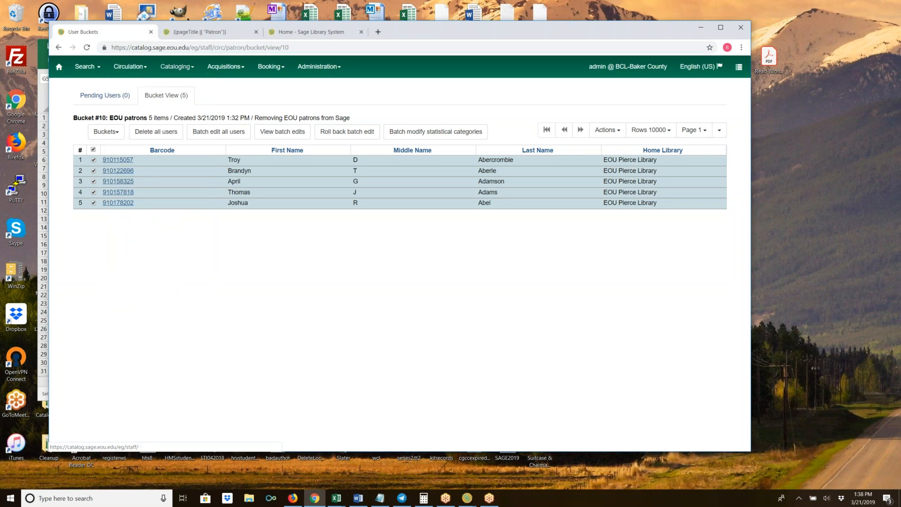
click(182, 35)
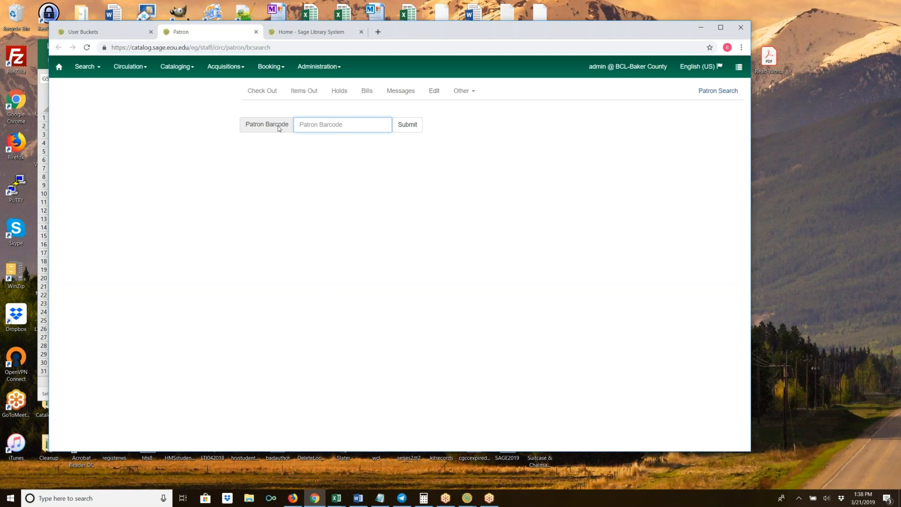
click(121, 33)
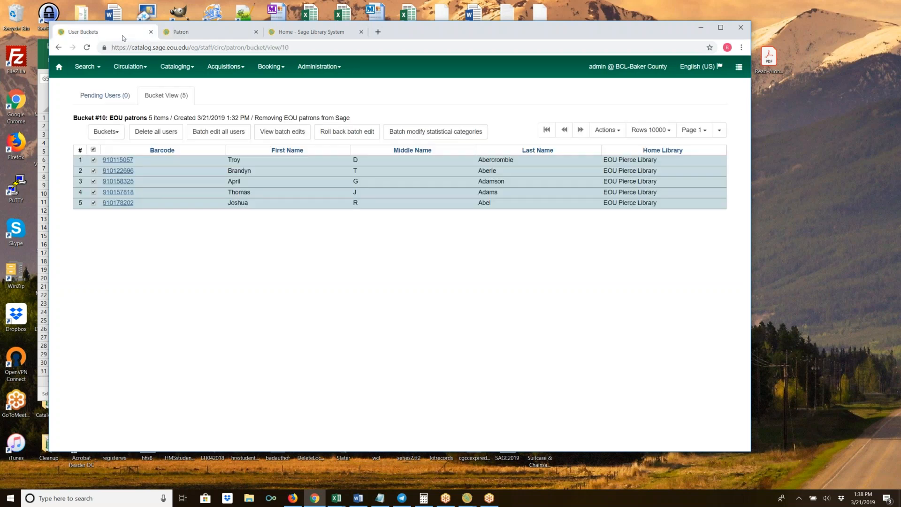
right_click(111, 160)
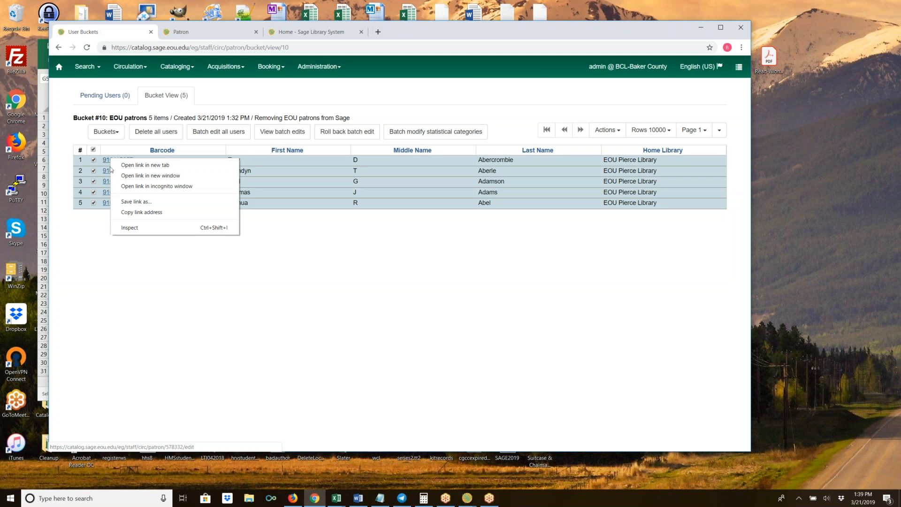
click(235, 274)
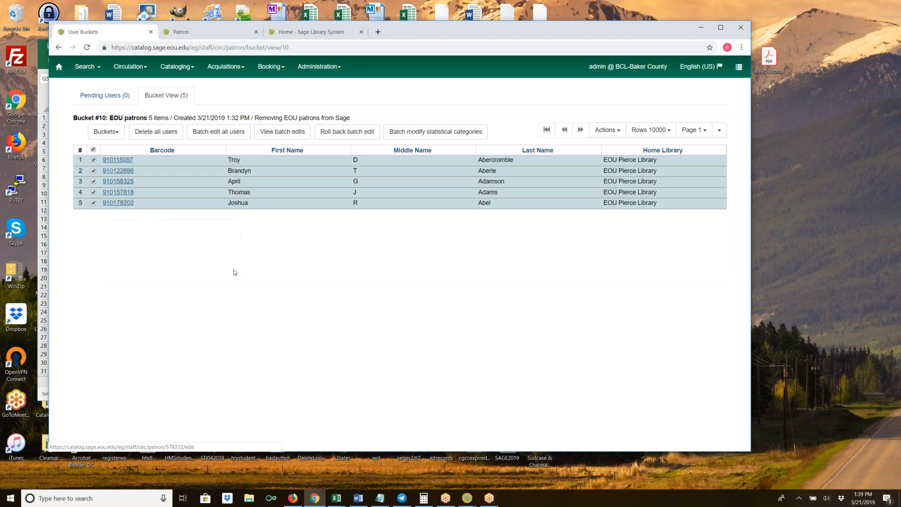
Look up the first patron's barcode in Check Out, getting Barcode Not Found, then return to the bucket
click(186, 33)
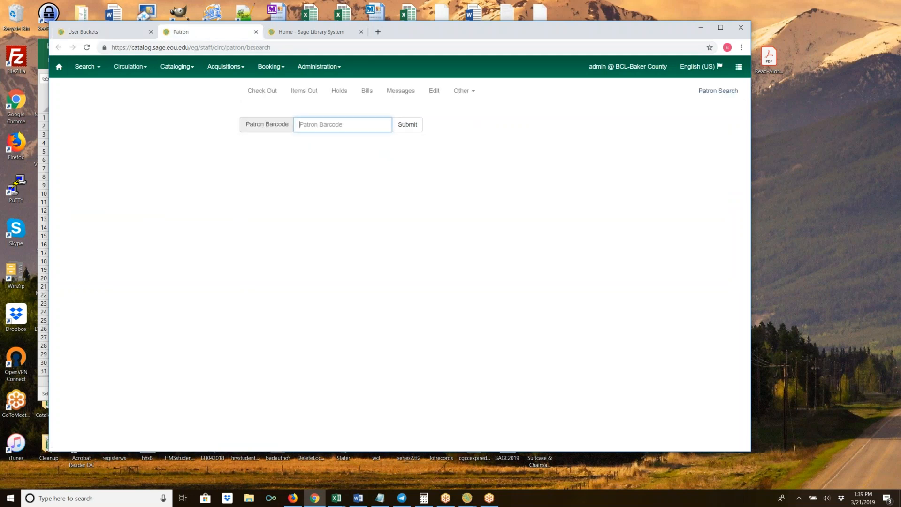
text(910115057)
click(407, 131)
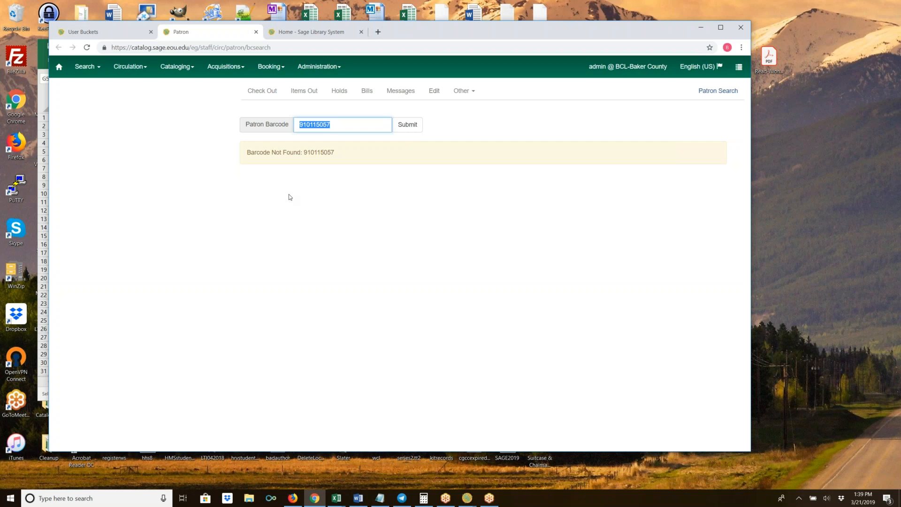
click(100, 32)
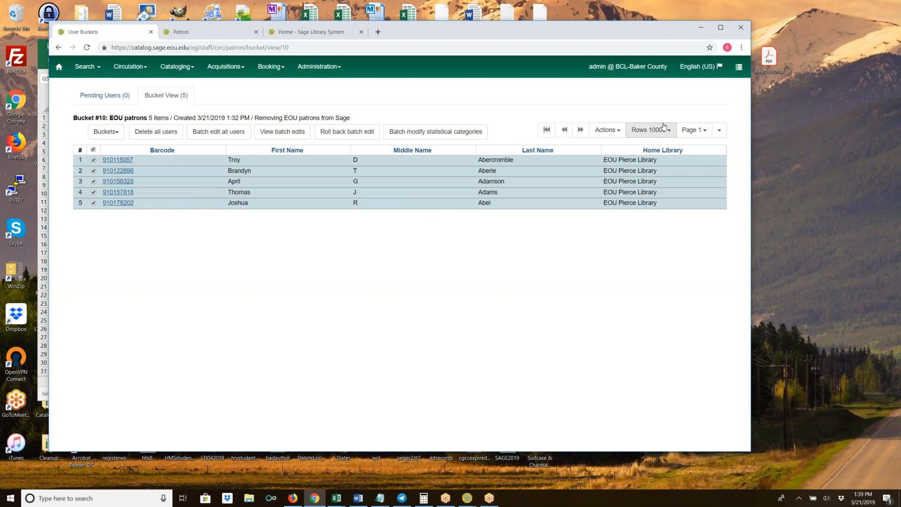
Remove all five selected patrons from the EOU patrons bucket, leaving it with 0 items
click(617, 131)
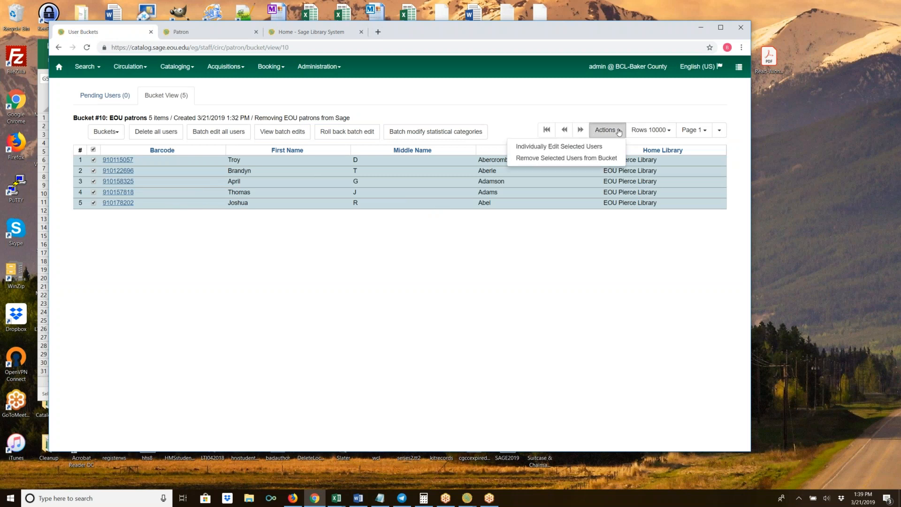
click(558, 160)
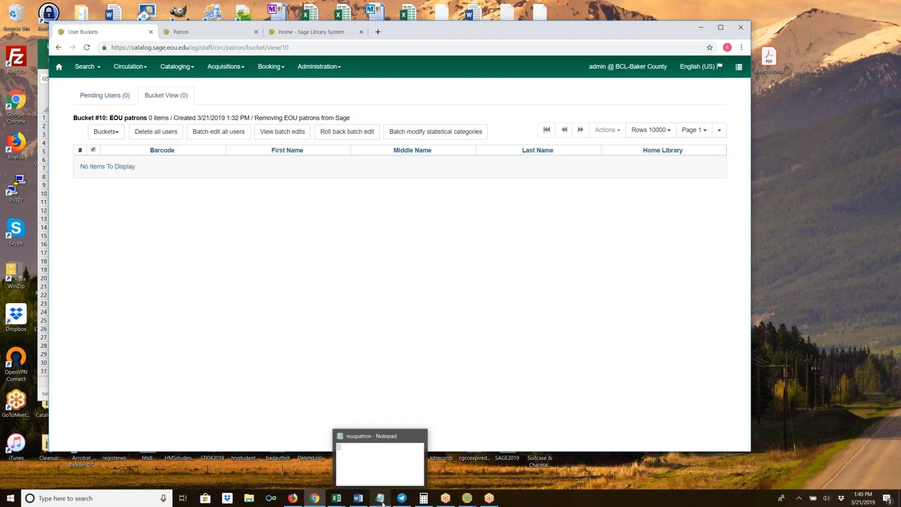
click(336, 500)
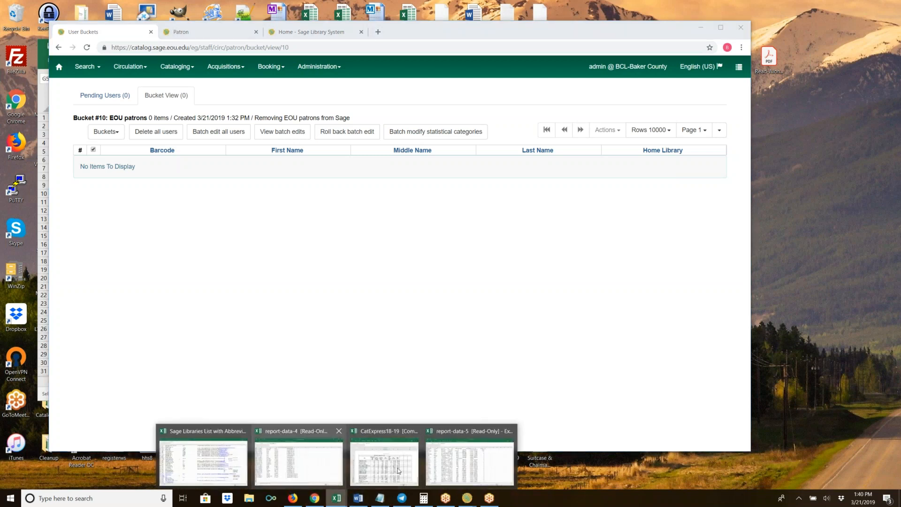
Copy the patron barcode in cell G12 of the report-data-5 workbook and go back to Chrome
click(470, 462)
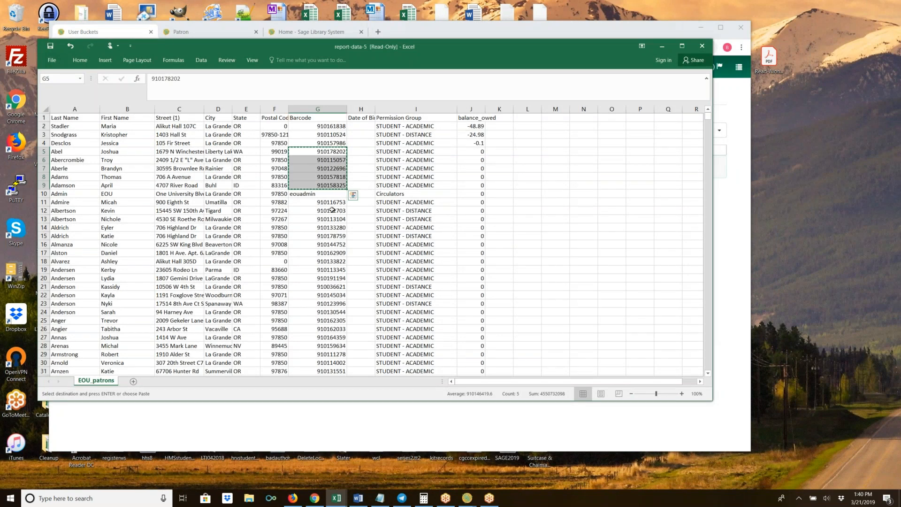
click(327, 212)
key(ctrl+c)
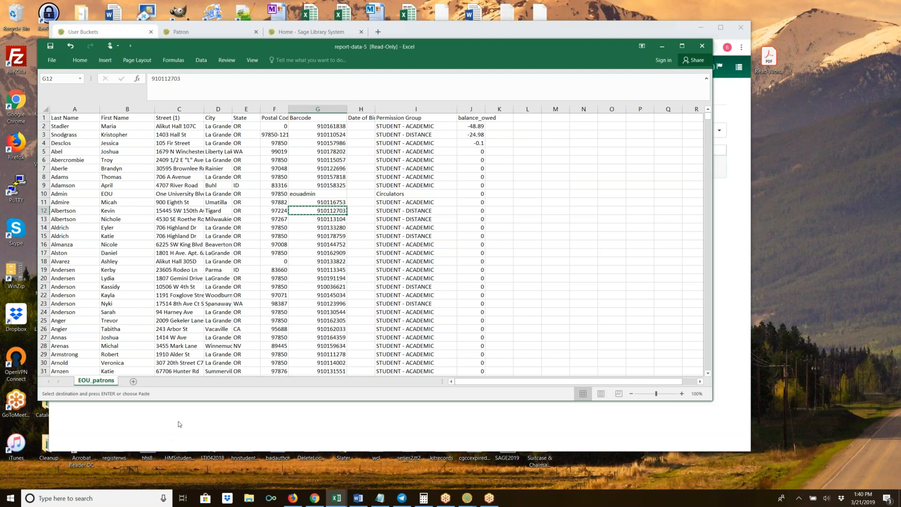
click(169, 438)
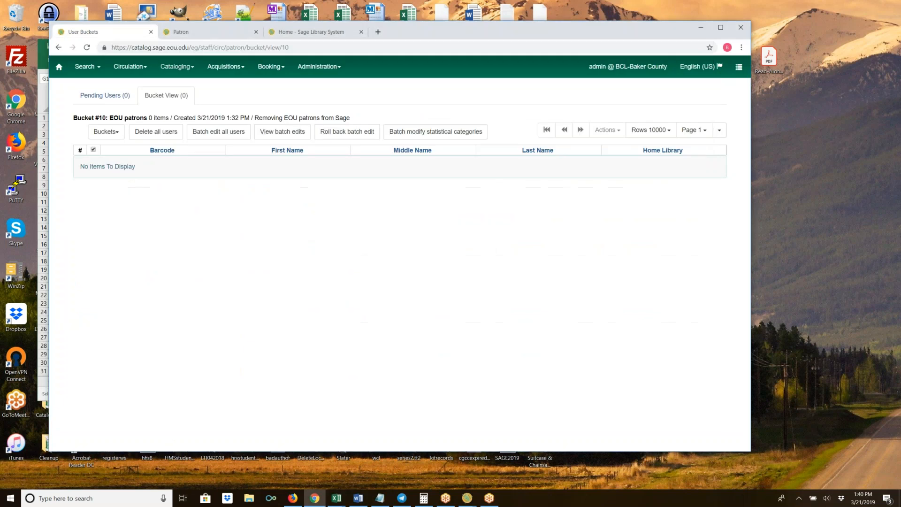
Scan the copied patron barcode into the bucket's Pending Users list
click(101, 95)
click(136, 131)
key(ctrl+v)
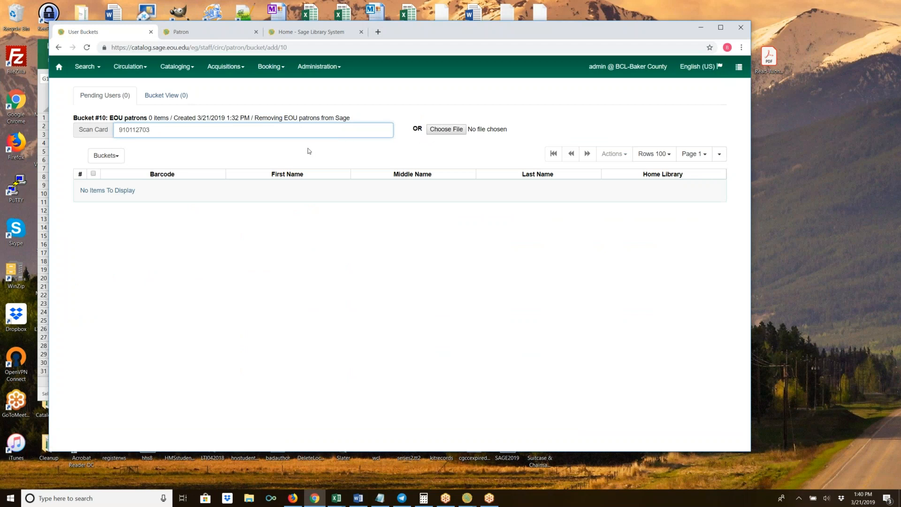
key(Return)
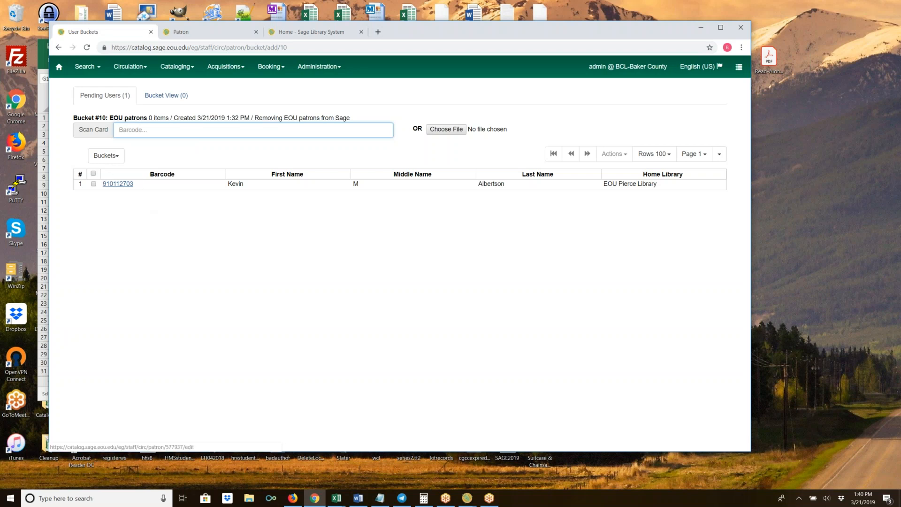
Add the pending patron to the EOU patrons bucket and select them in Bucket View
click(94, 184)
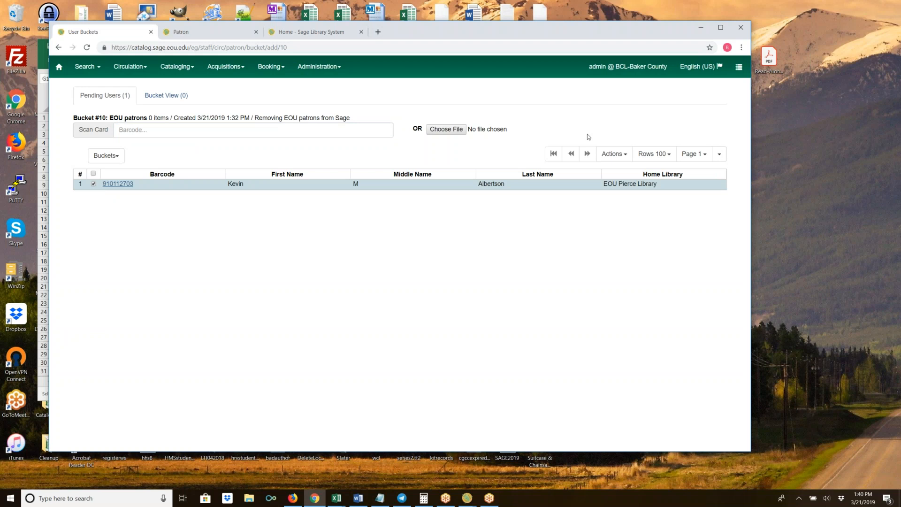
click(613, 155)
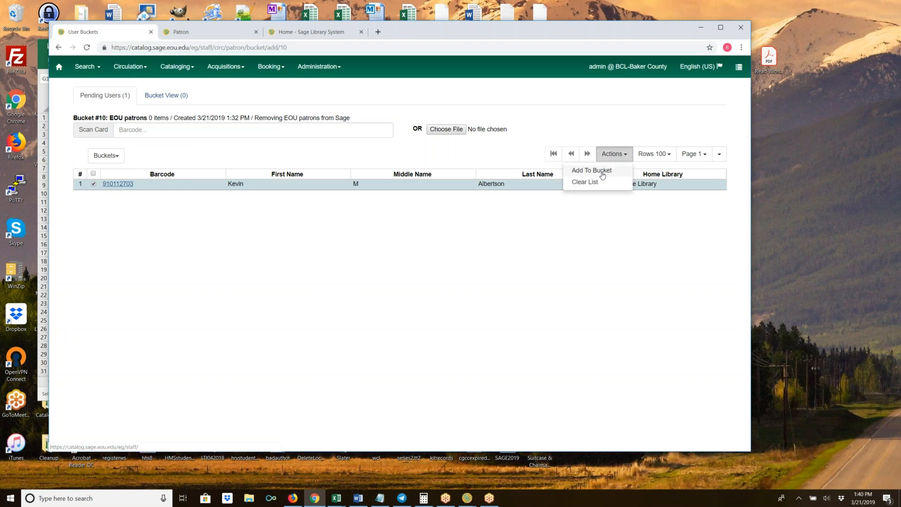
click(605, 171)
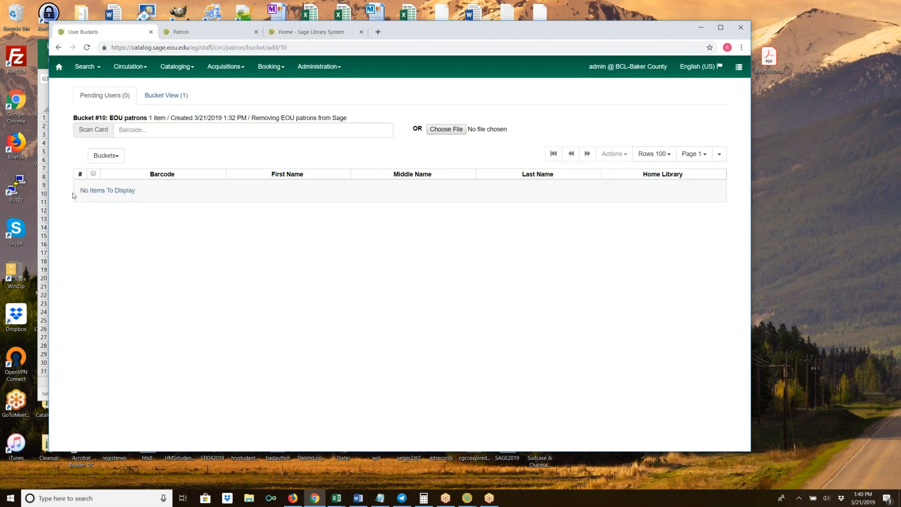
click(174, 98)
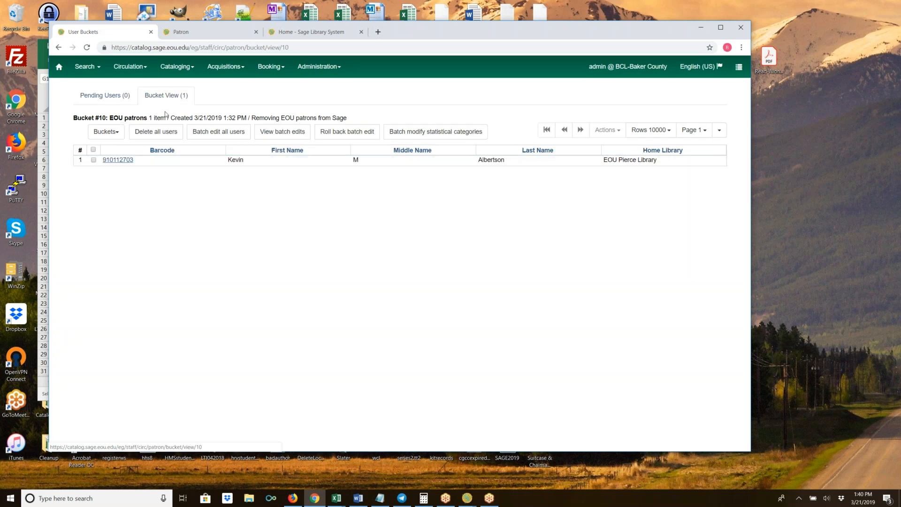
click(94, 160)
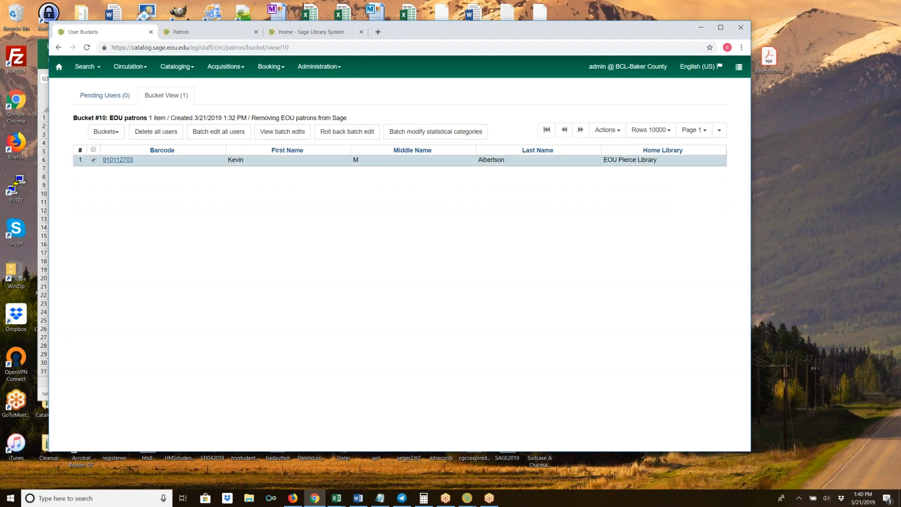
Run batch edit set 'EOU Edit 1' giving all bucket patrons a 03/22/2019 privilege expiration date
click(217, 135)
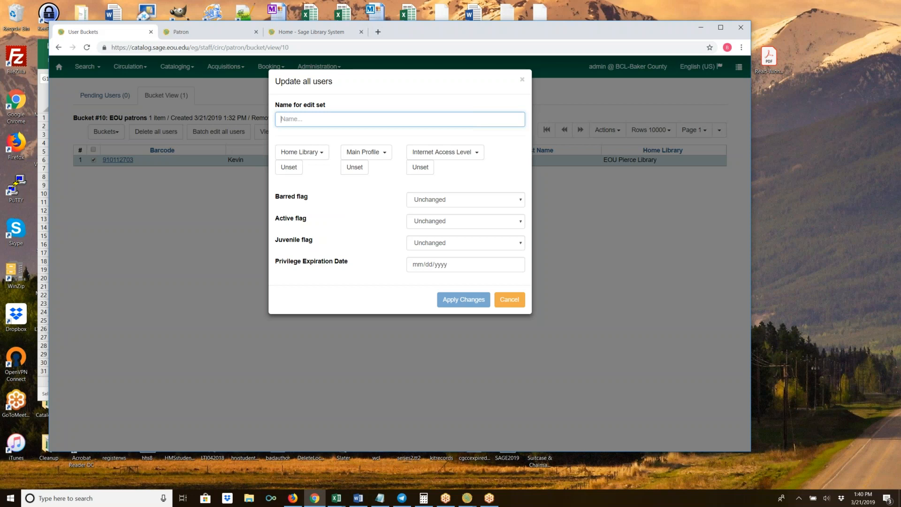
text(EOU E)
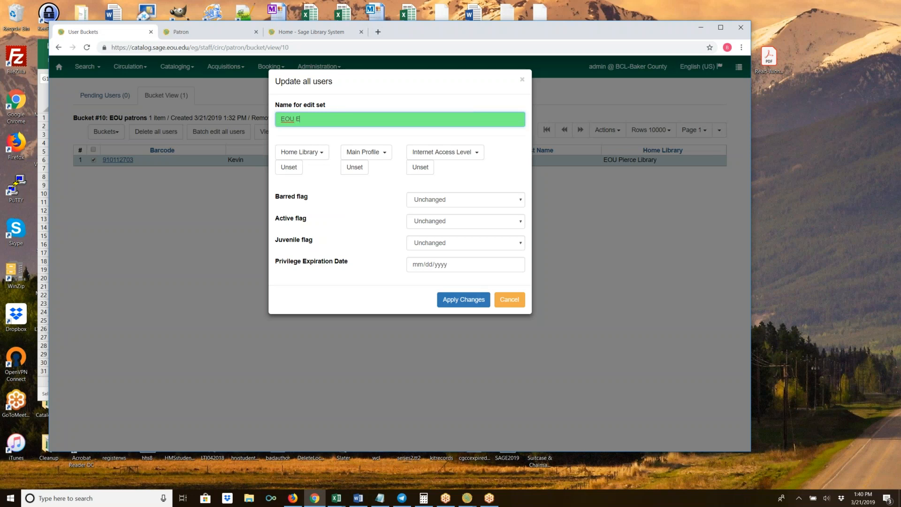
text(dit 1)
click(323, 140)
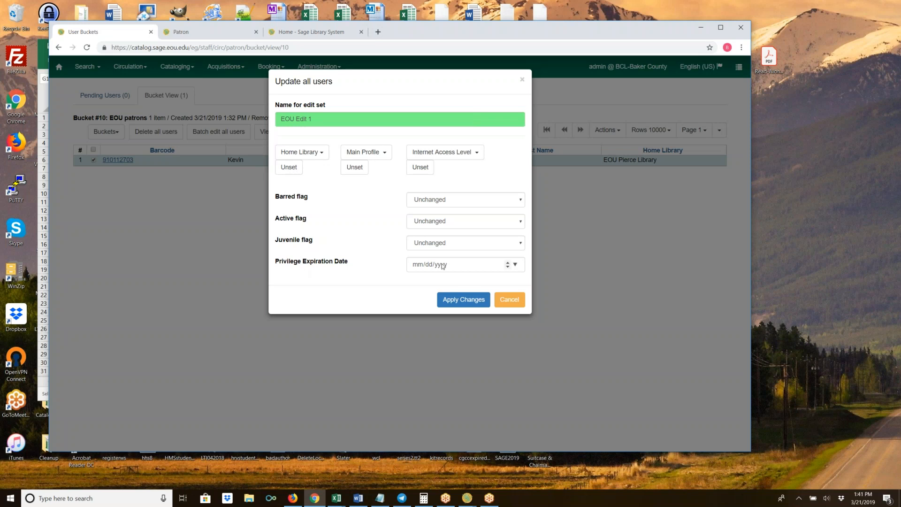
click(468, 270)
text(03/)
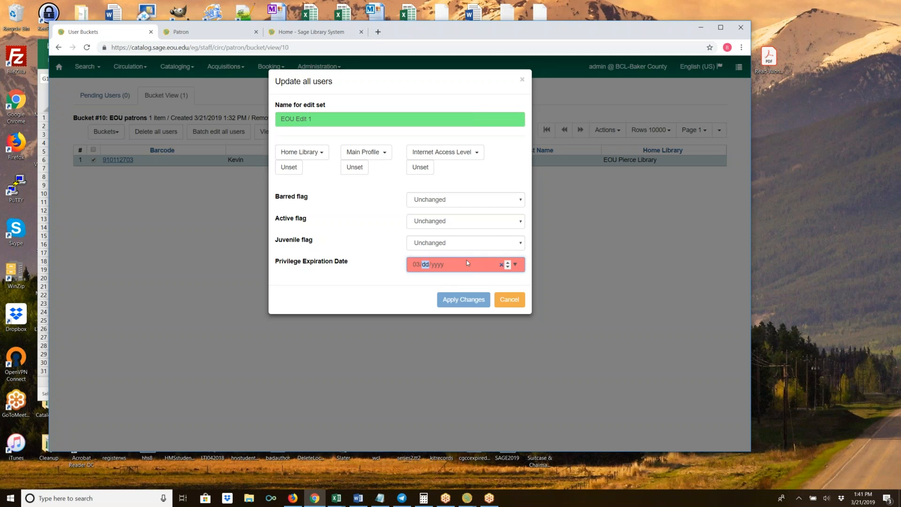
text(22/00)
text(20)
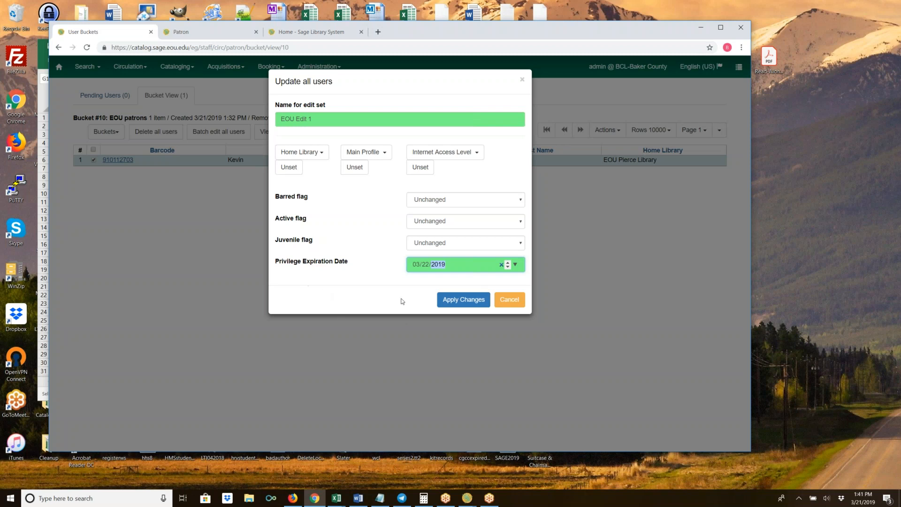
click(461, 303)
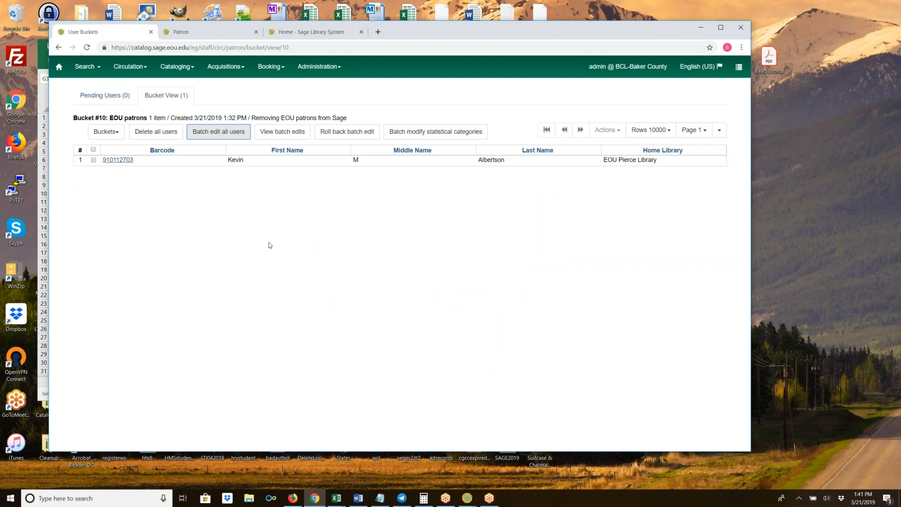
click(120, 160)
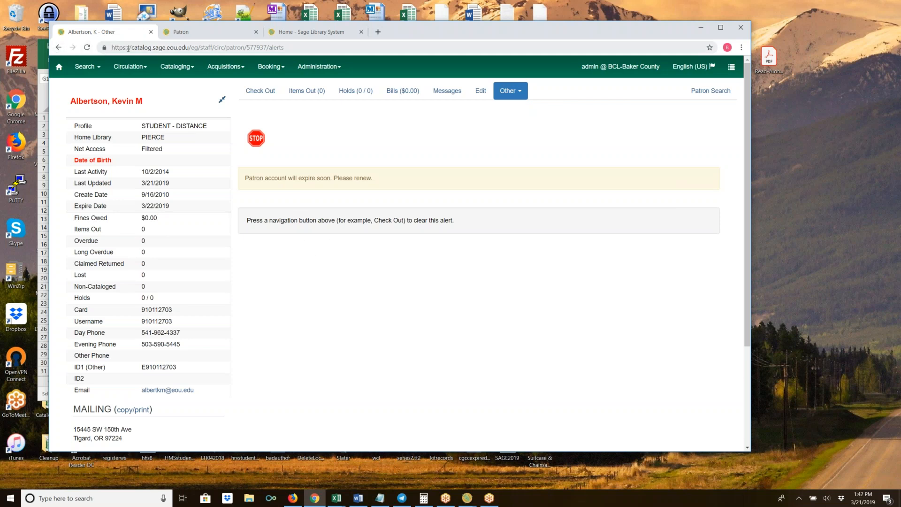
click(209, 33)
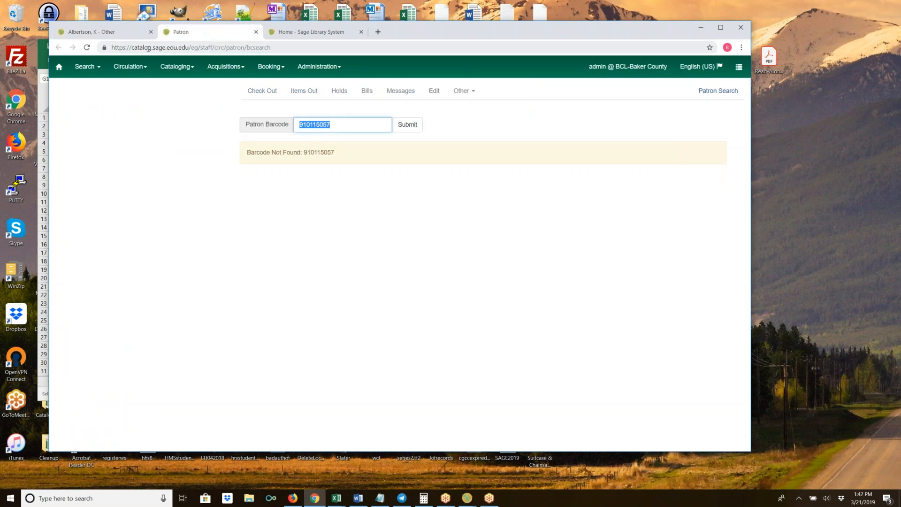
click(94, 33)
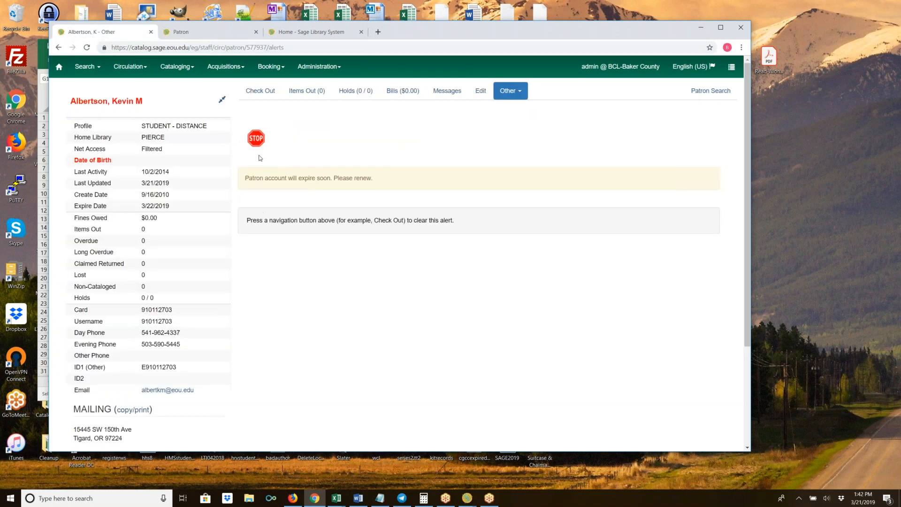
click(58, 48)
click(58, 48)
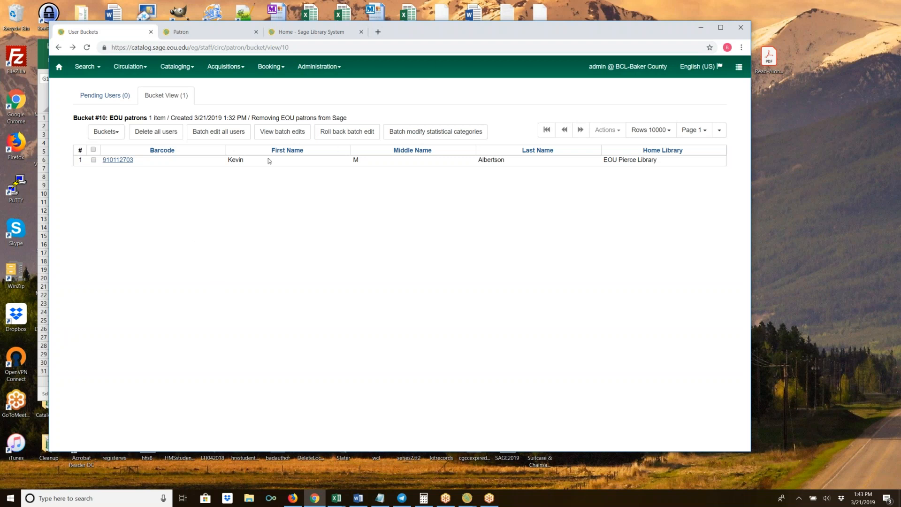
Roll back the EOU Edit 1 batch edit, then open the patron record showing expire date 9/6/2015
click(274, 135)
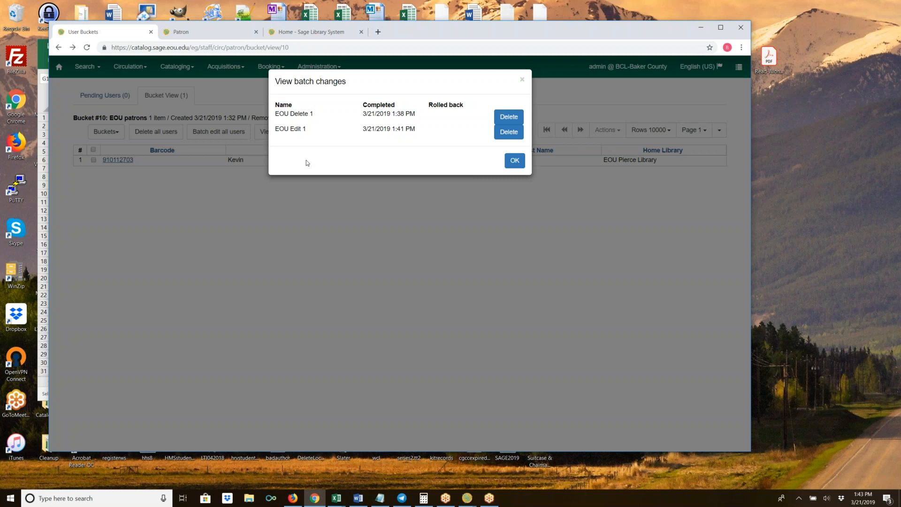
click(515, 161)
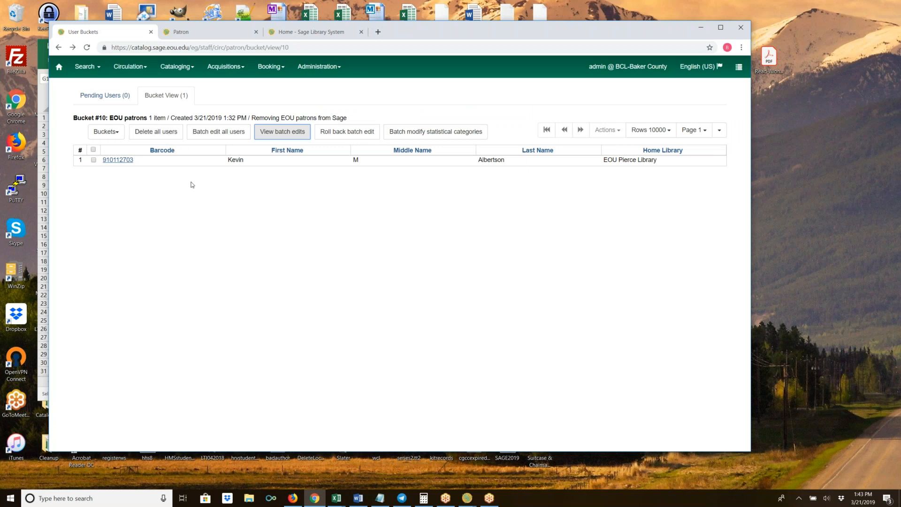
click(354, 133)
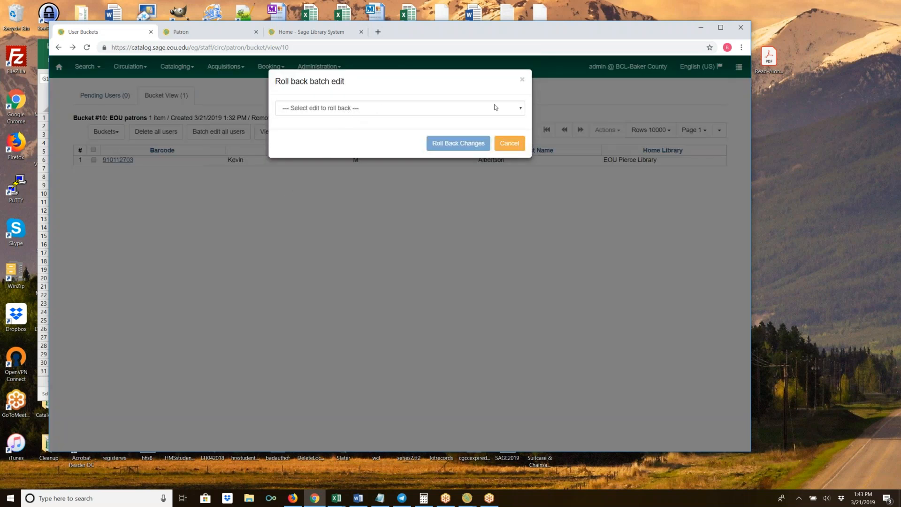
click(524, 113)
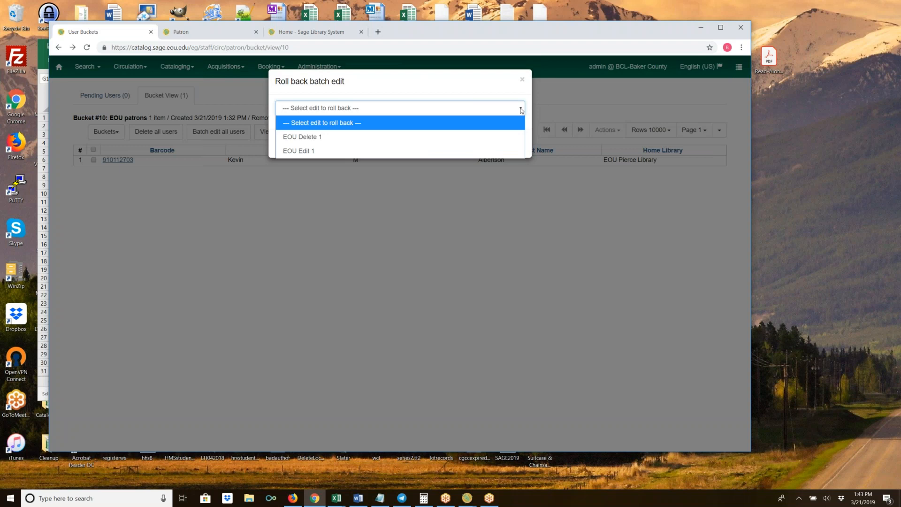
click(357, 151)
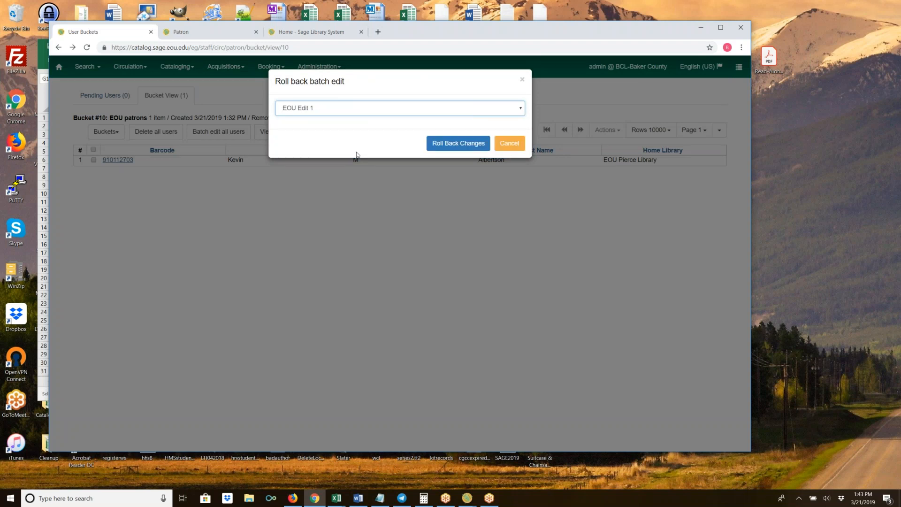
click(455, 144)
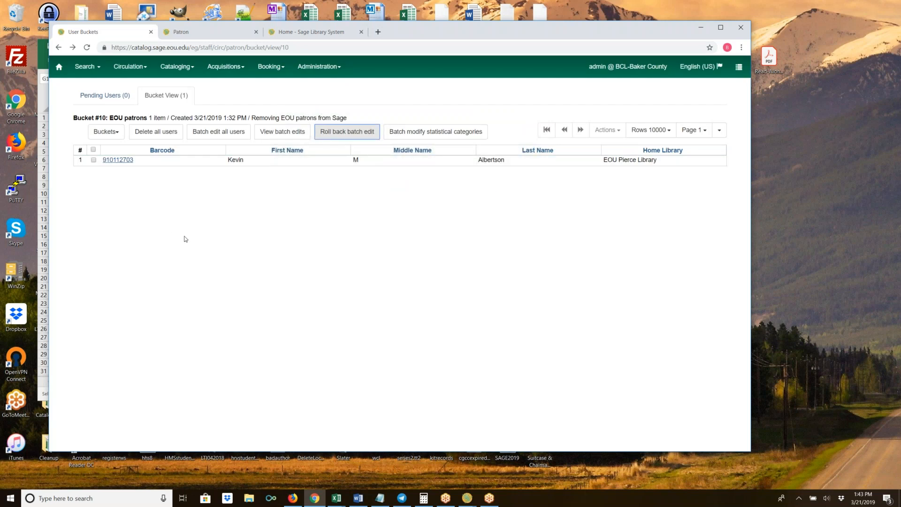
click(118, 160)
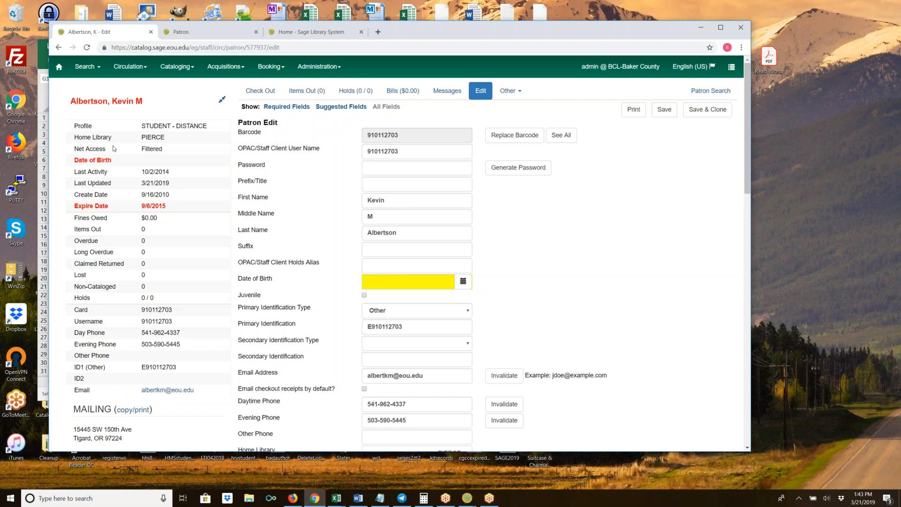
click(59, 48)
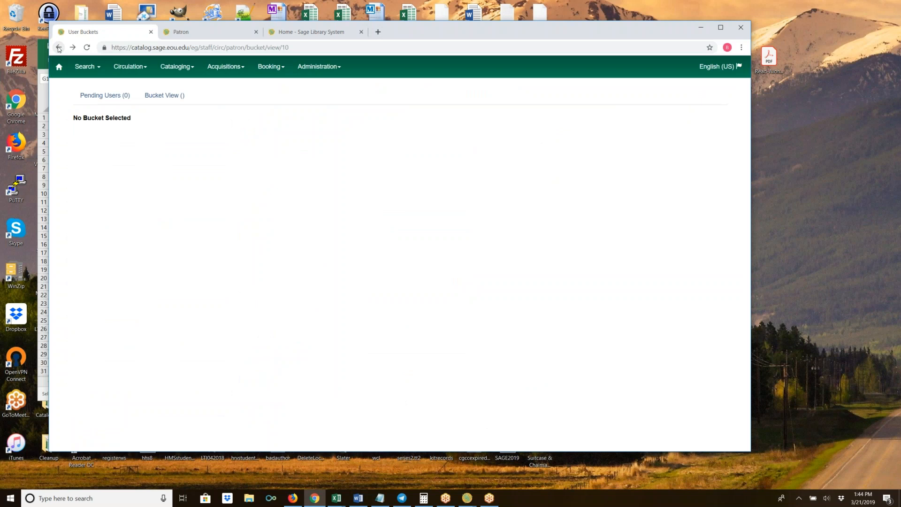
click(59, 47)
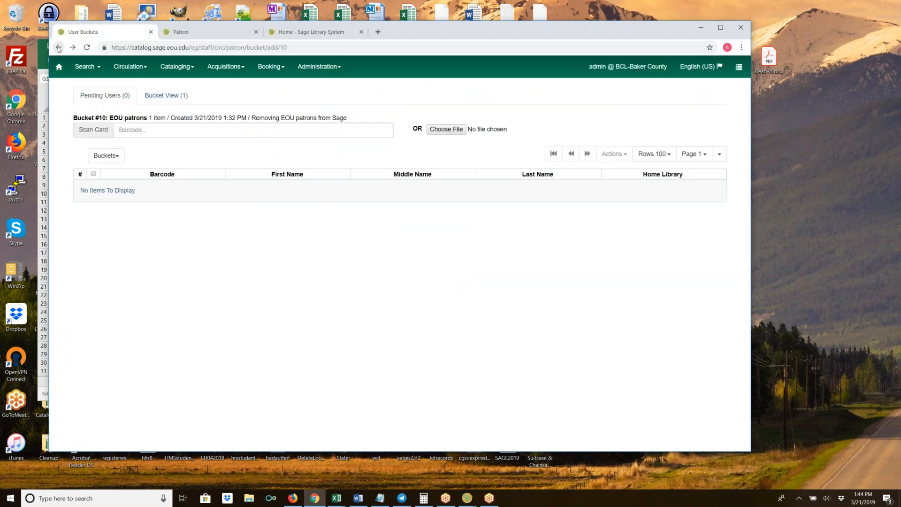
click(59, 48)
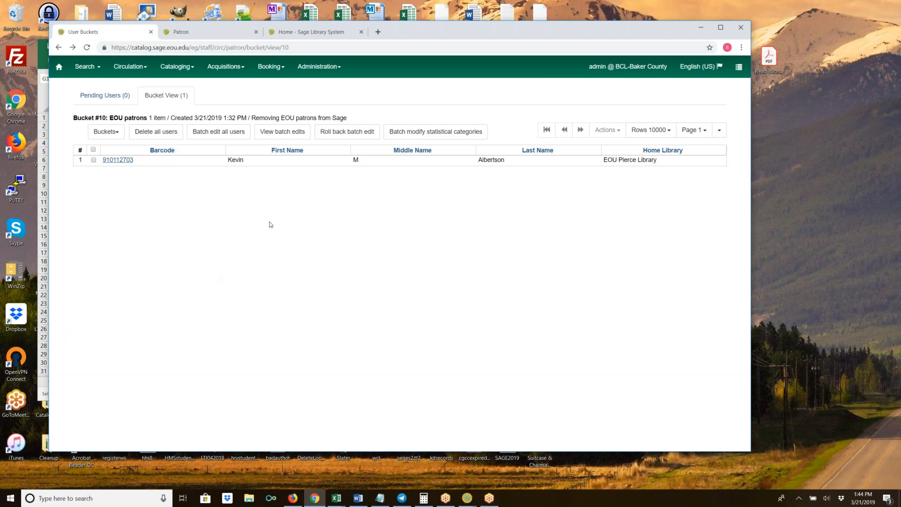
click(895, 246)
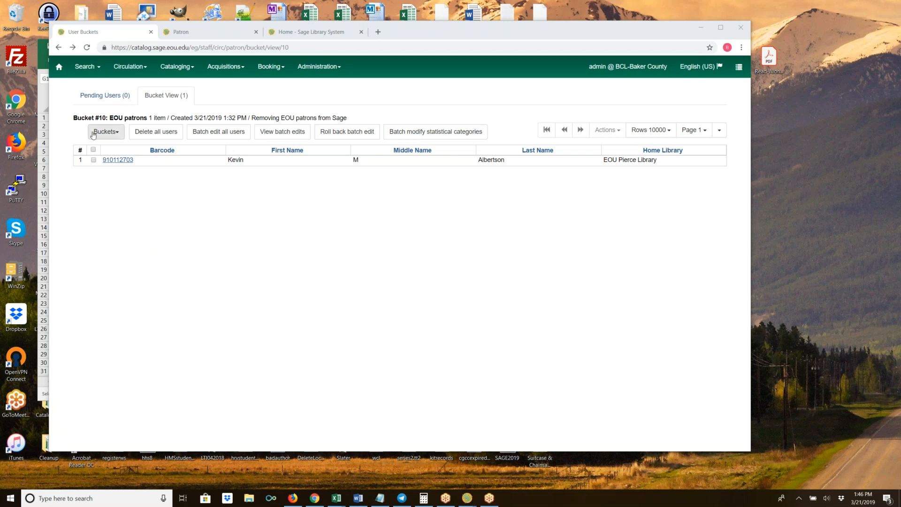
Open the bucket patron's edit form and enter the alert message 'EOU expired patron alert'
click(116, 160)
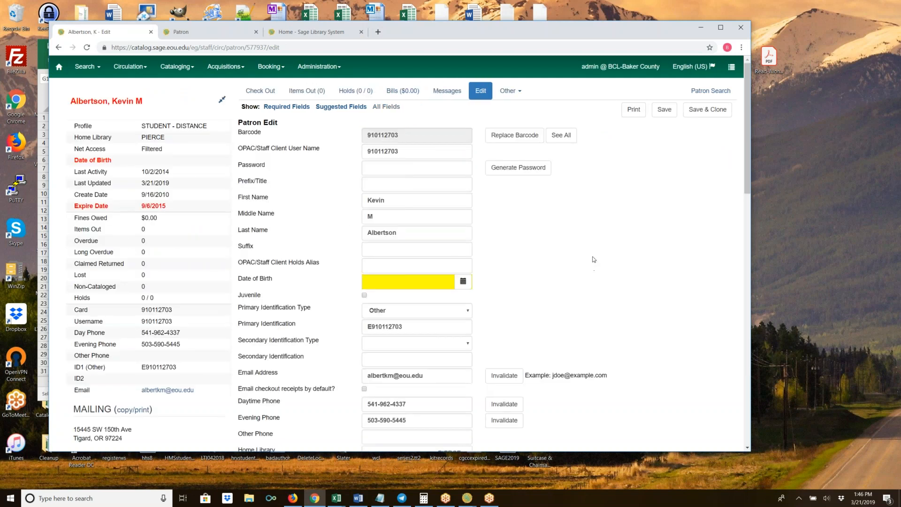
scroll(593, 258, down, 5)
click(399, 333)
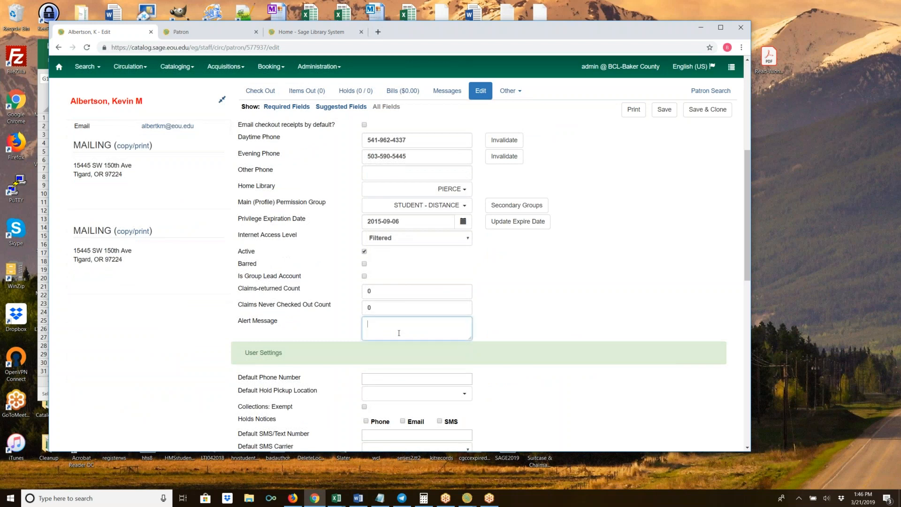
text(EOU expired patron alert)
Try saving the patron record, then dismiss the required-fields warning
click(661, 118)
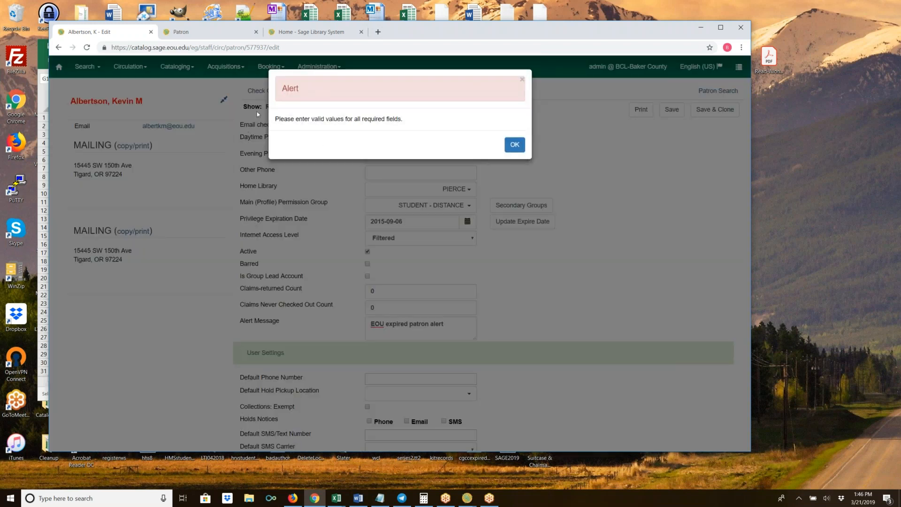
click(514, 145)
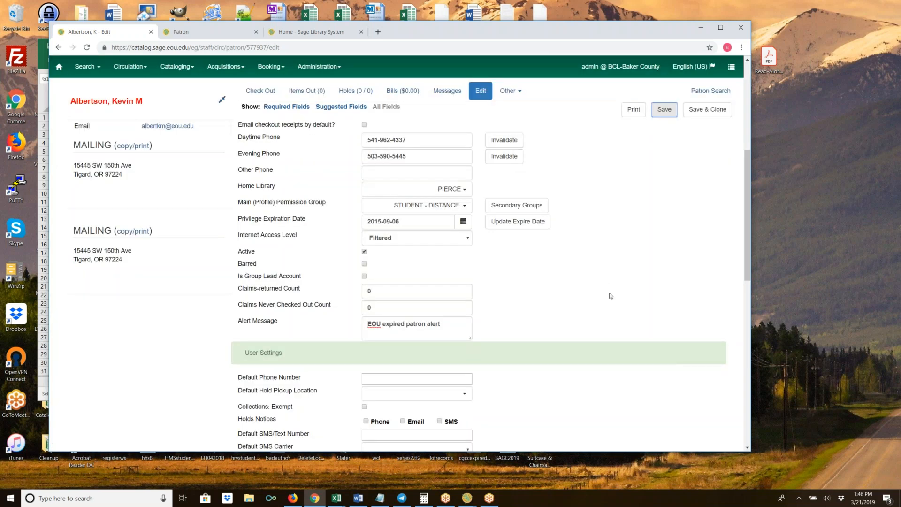
Scroll through the patron edit form to locate the flagged, empty Date of Birth field
scroll(609, 277, down, 5)
scroll(608, 280, down, 5)
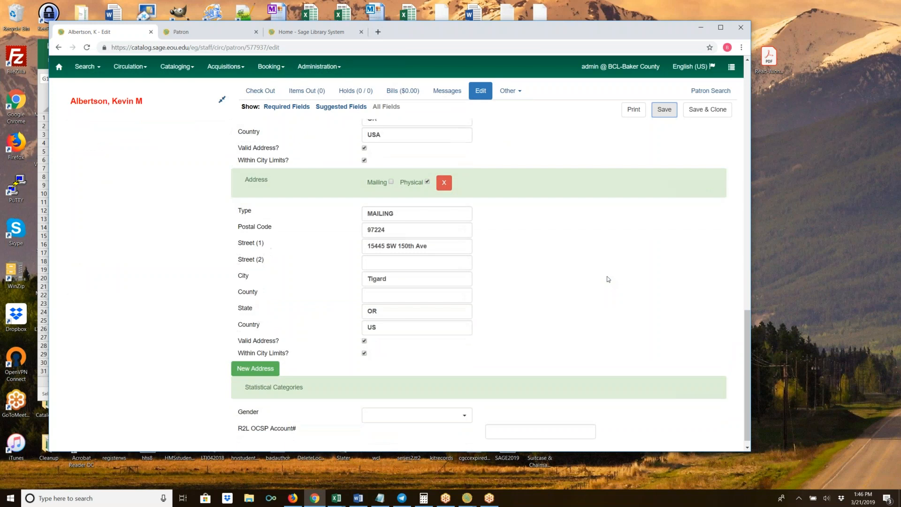
scroll(607, 277, down, 1)
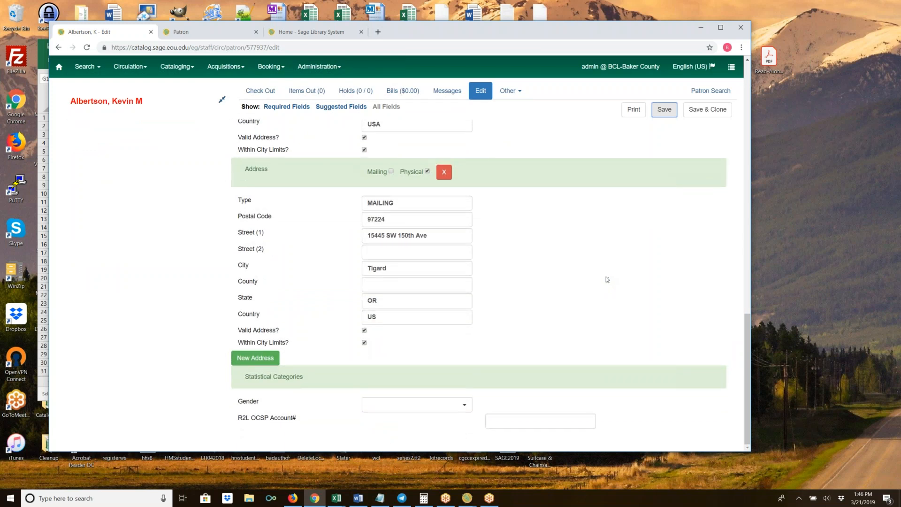
scroll(605, 279, up, 2)
scroll(604, 279, up, 6)
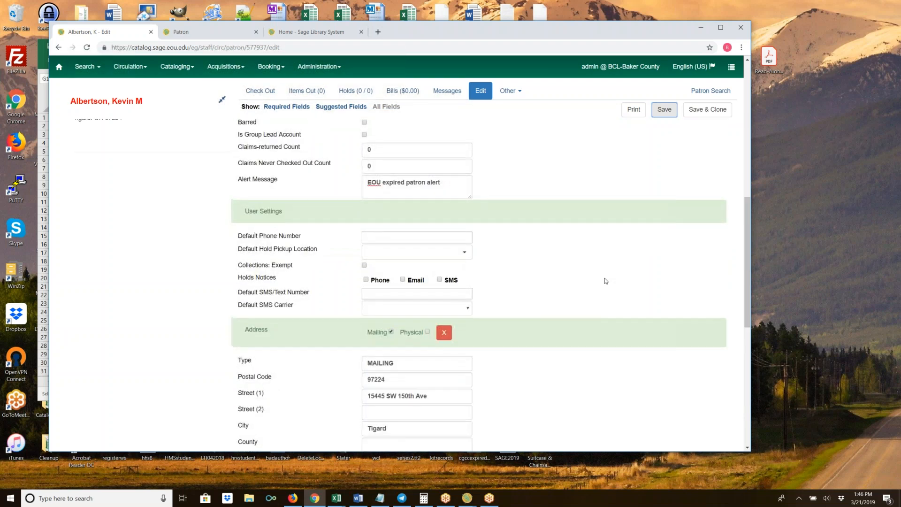
scroll(604, 280, up, 4)
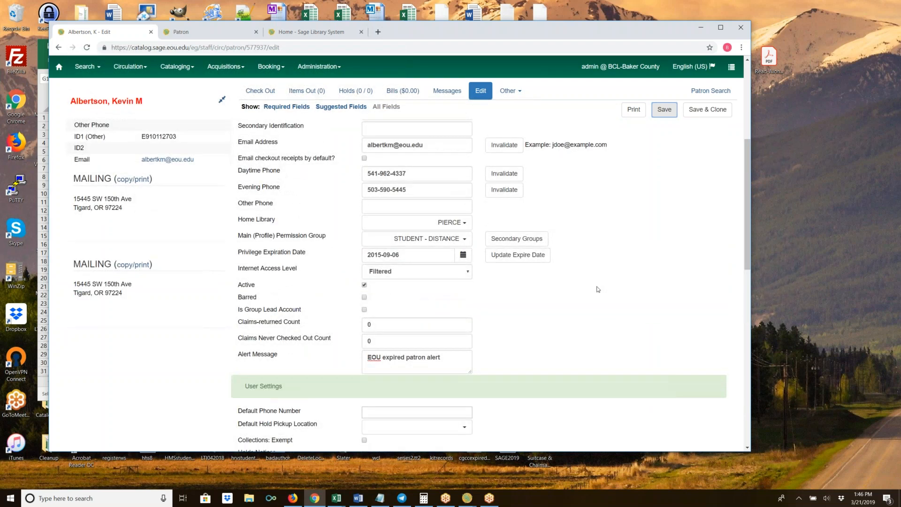
scroll(597, 289, up, 4)
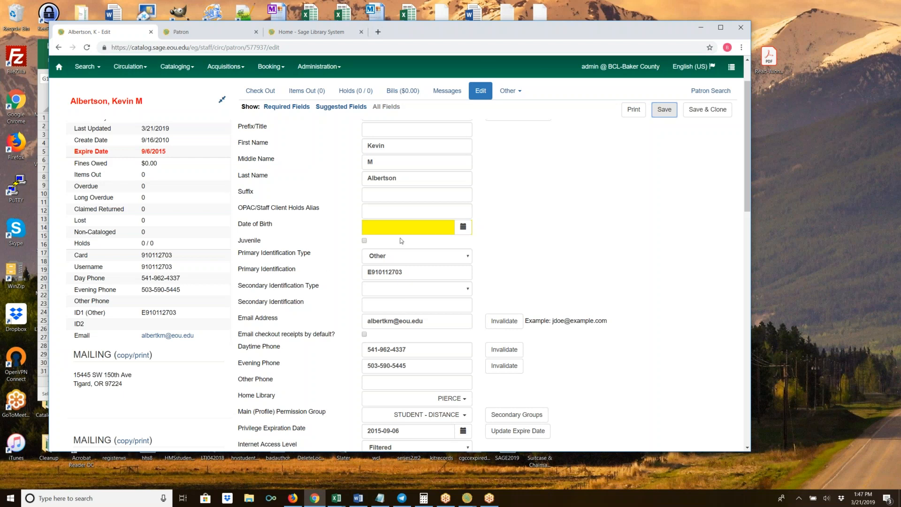
Set the Date of Birth to today, 2019-03-21, and save the patron record
click(460, 229)
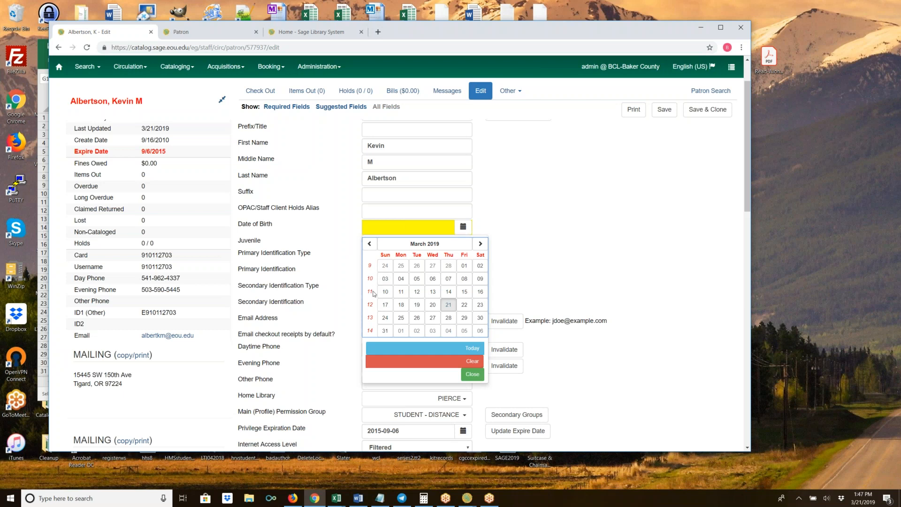
click(401, 349)
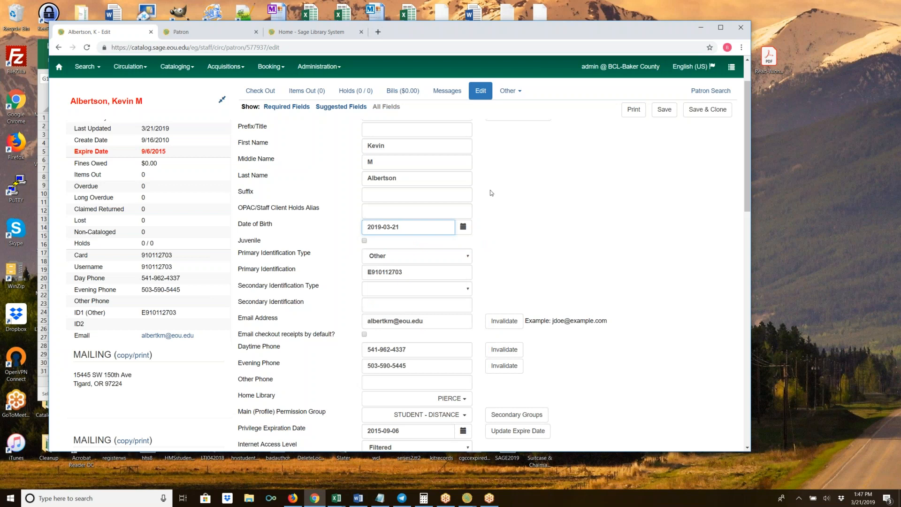
scroll(601, 198, down, 8)
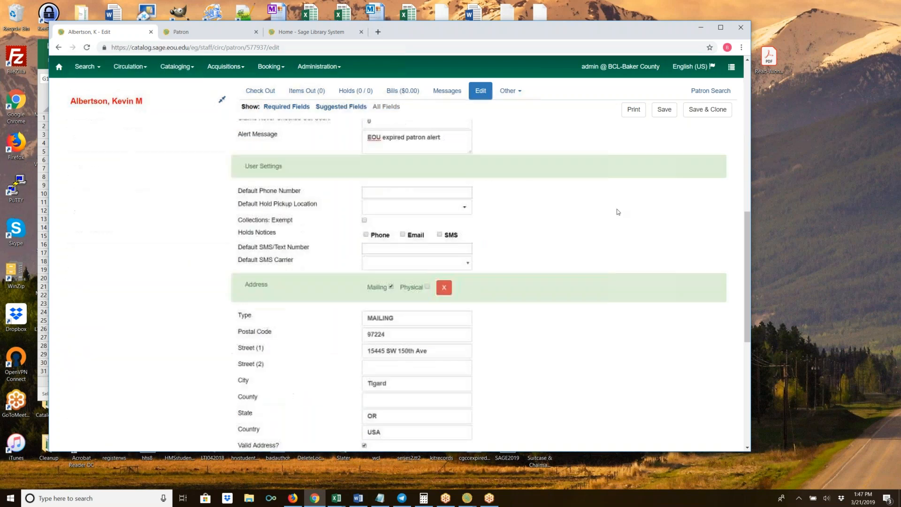
scroll(615, 216, up, 5)
click(664, 109)
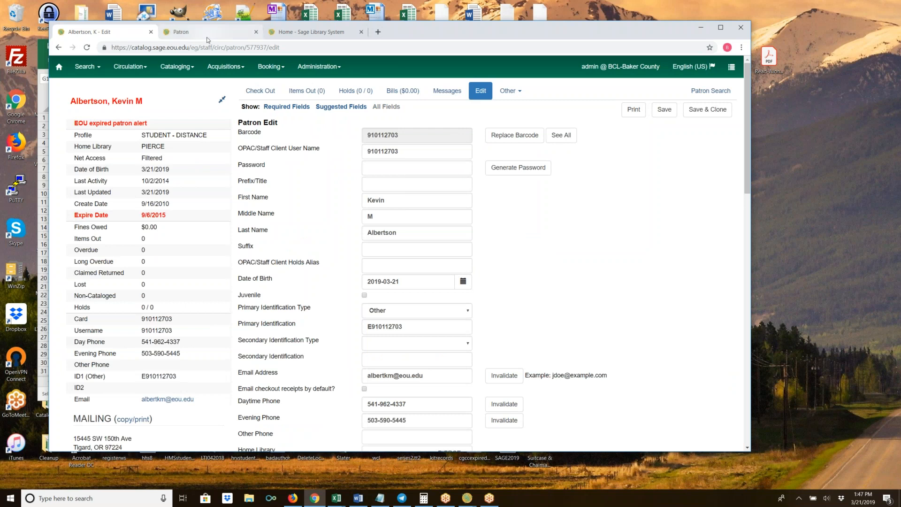
click(84, 67)
Search patrons by last and first name, open the match's checkout page, then return to the barcode lookup tab
click(97, 85)
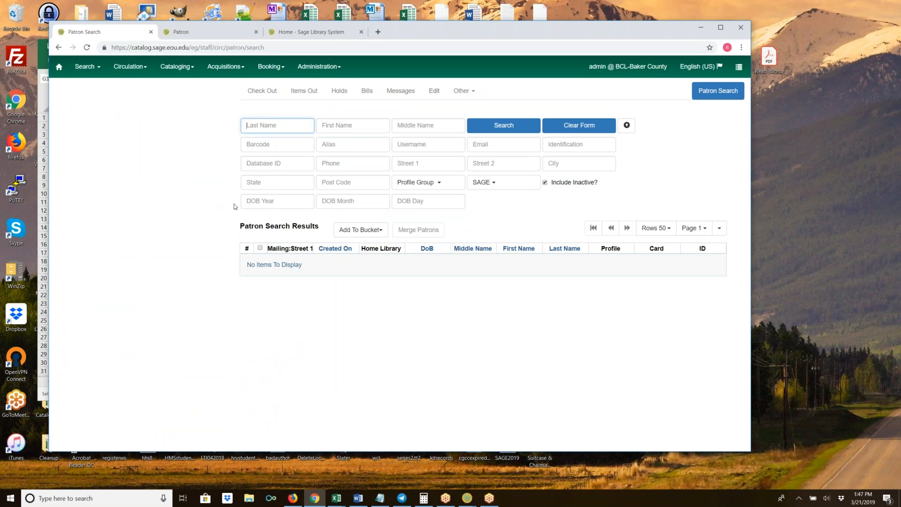
key(Tab)
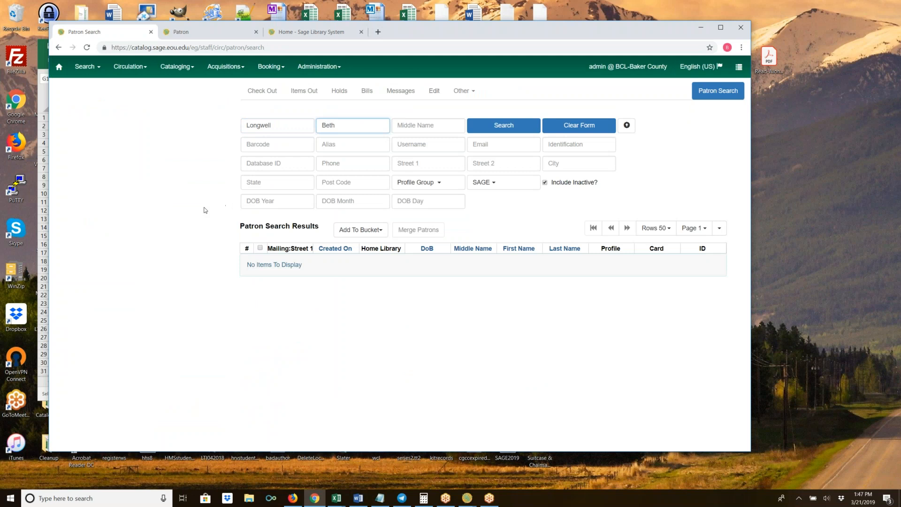
click(507, 127)
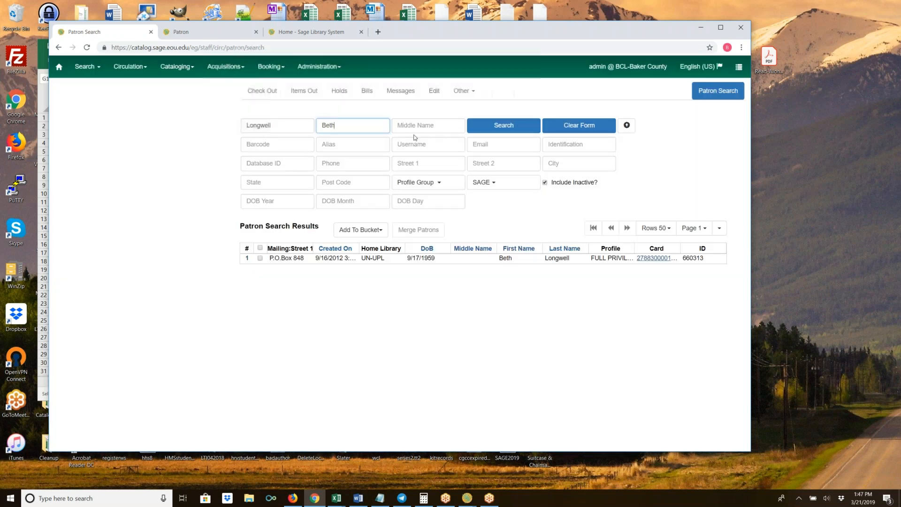
double_click(385, 257)
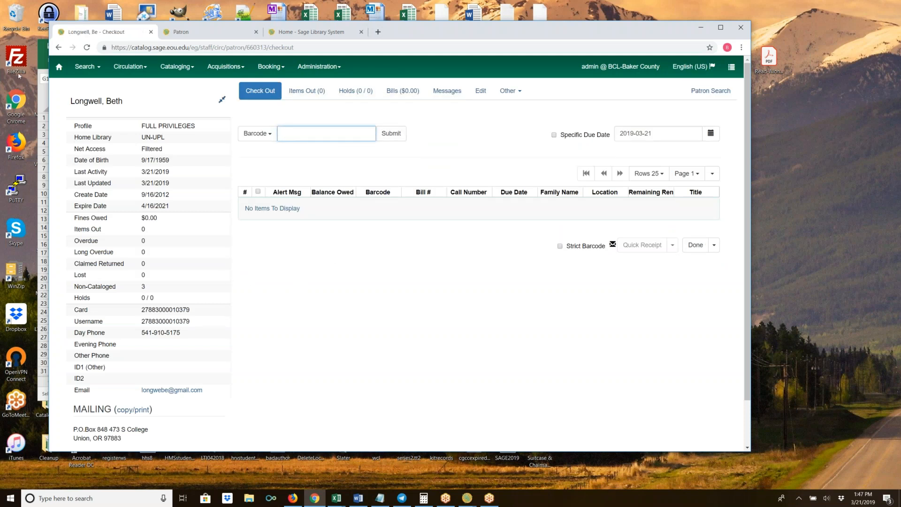
click(204, 32)
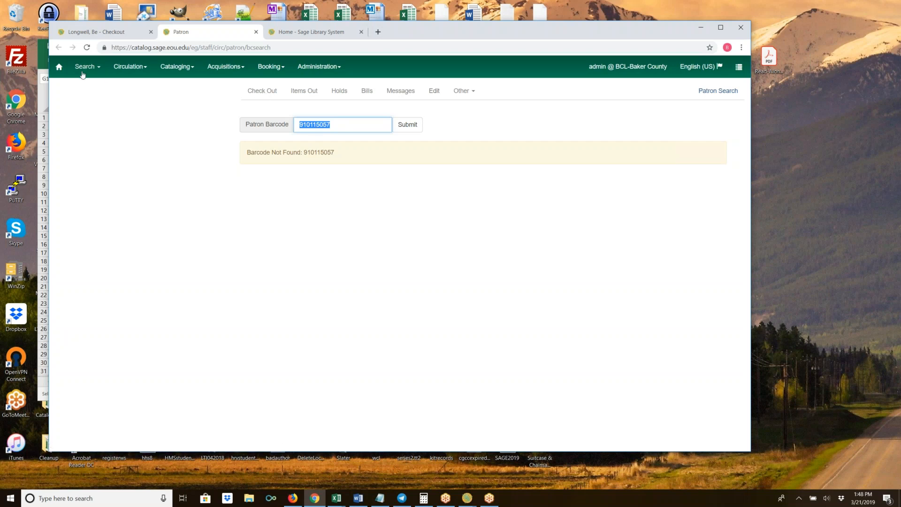
Look up a typed patron barcode in Check Out, confirm it isn't found, and clear it
click(124, 66)
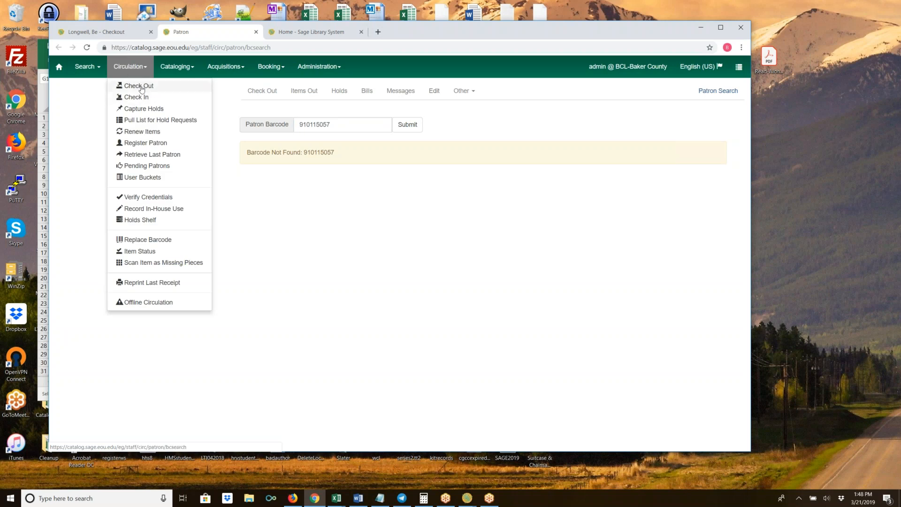
click(136, 84)
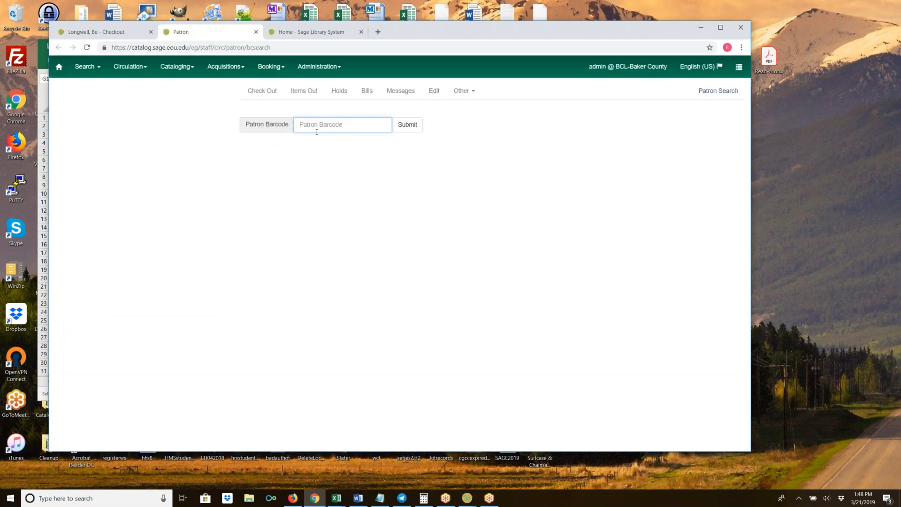
text(910)
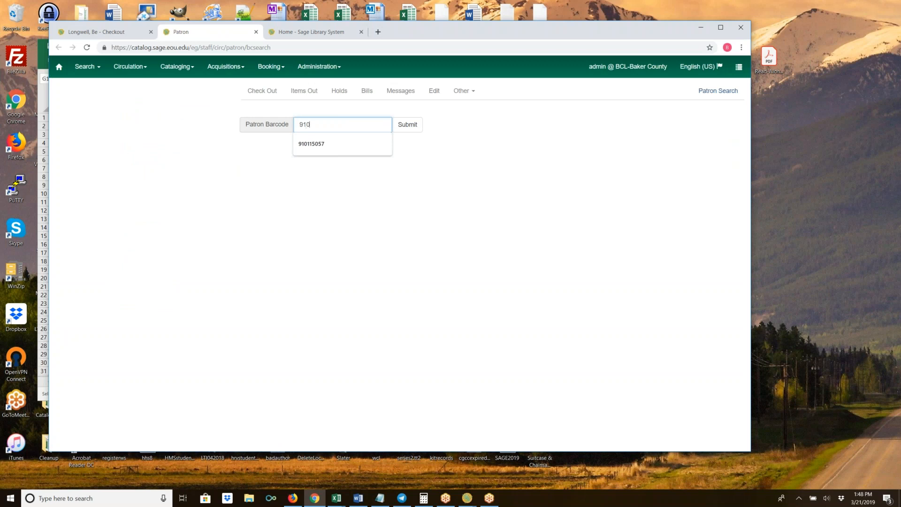
text(115057)
key(Return)
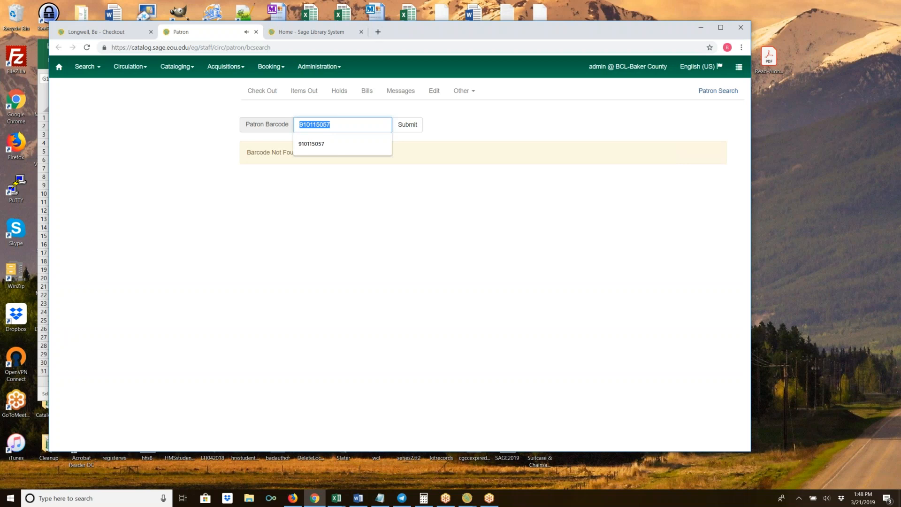
key(BackSpace)
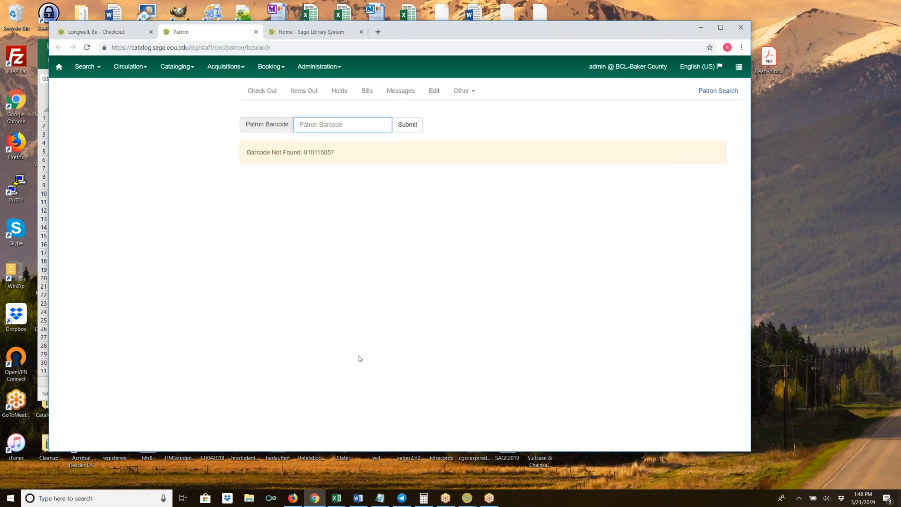
Paste the barcode copied from the report-data-5 workbook into the Patron Barcode field
click(336, 498)
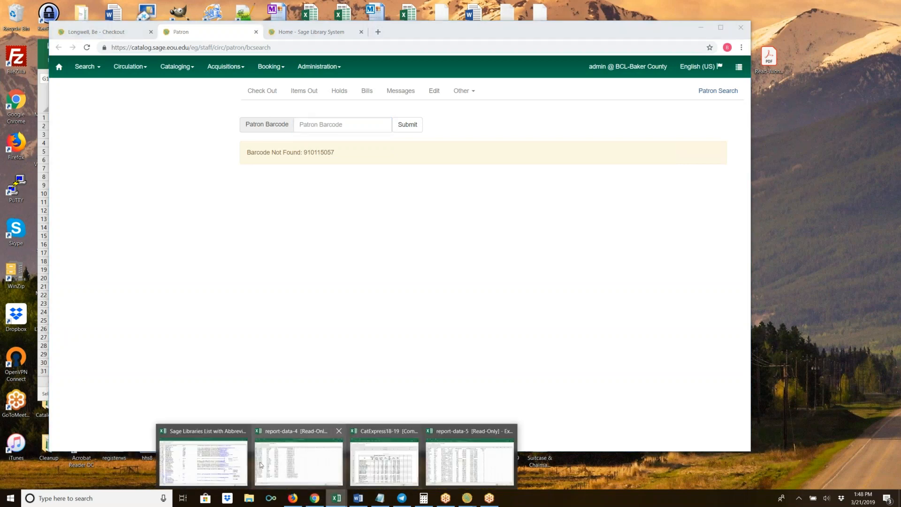
click(474, 462)
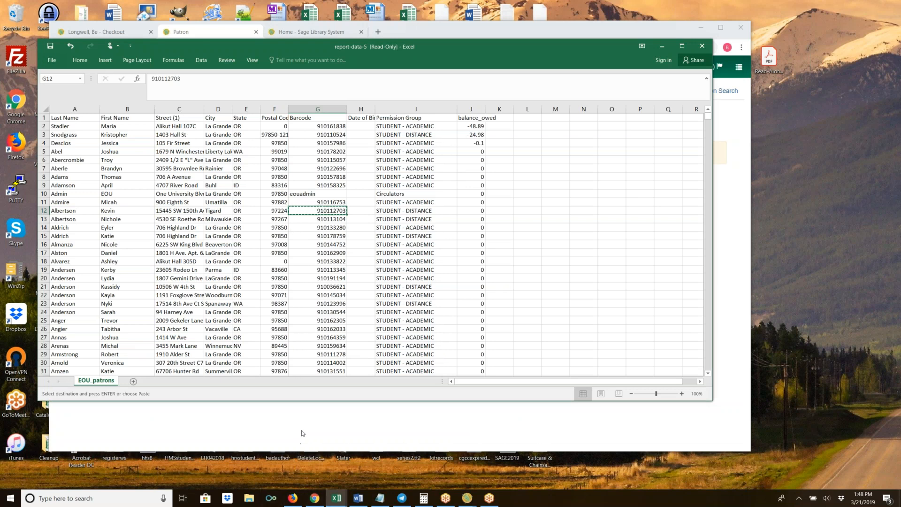
click(303, 433)
click(347, 124)
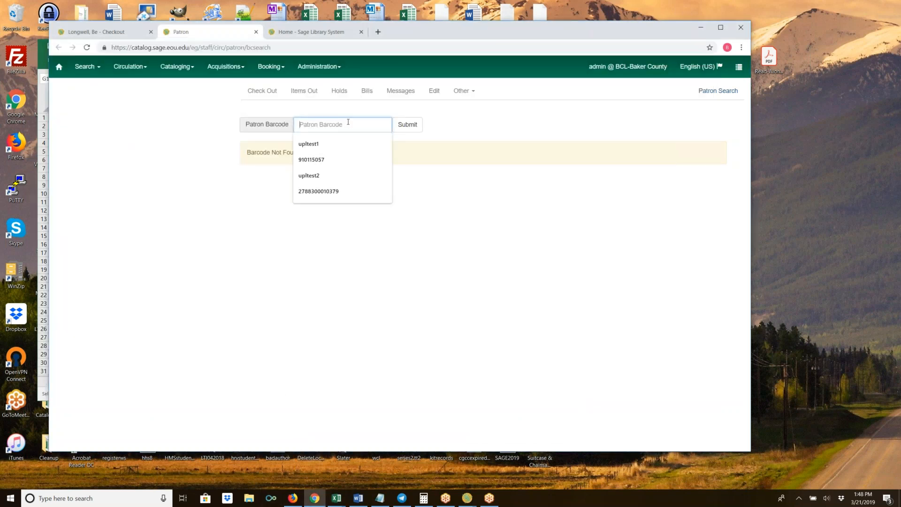
text(910112703)
Look up the expired patron by the pasted barcode and bring up their Patron Edit form
click(405, 125)
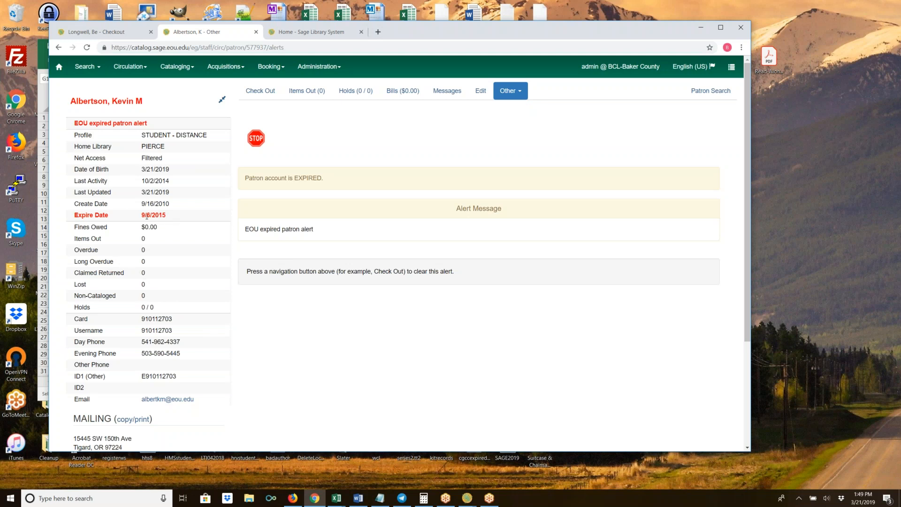
click(481, 92)
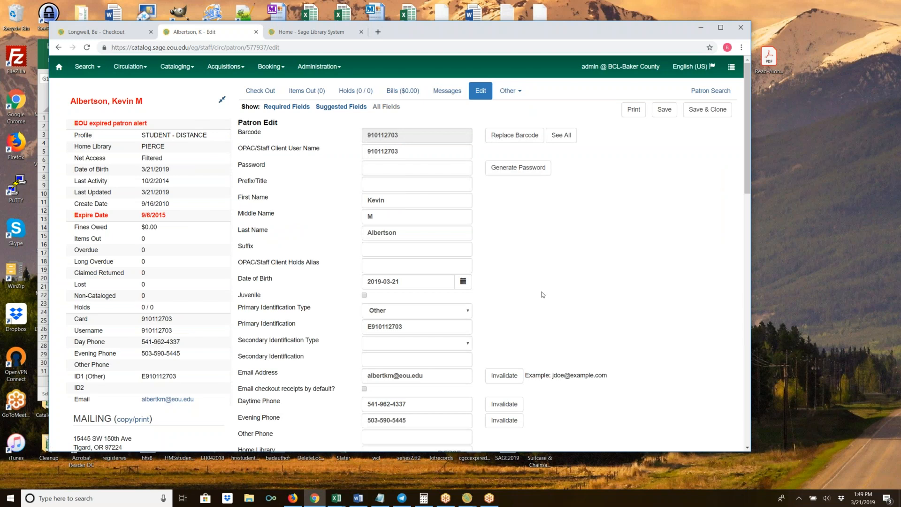
Renew the Privilege Expiration Date to 2020-03-21 with Update Expire Date and save the record
scroll(545, 295, down, 3)
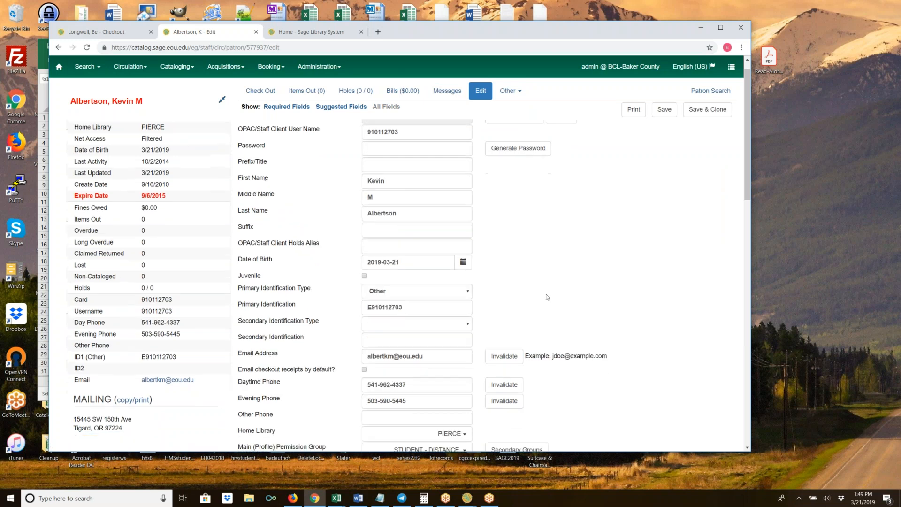
scroll(548, 302, down, 1)
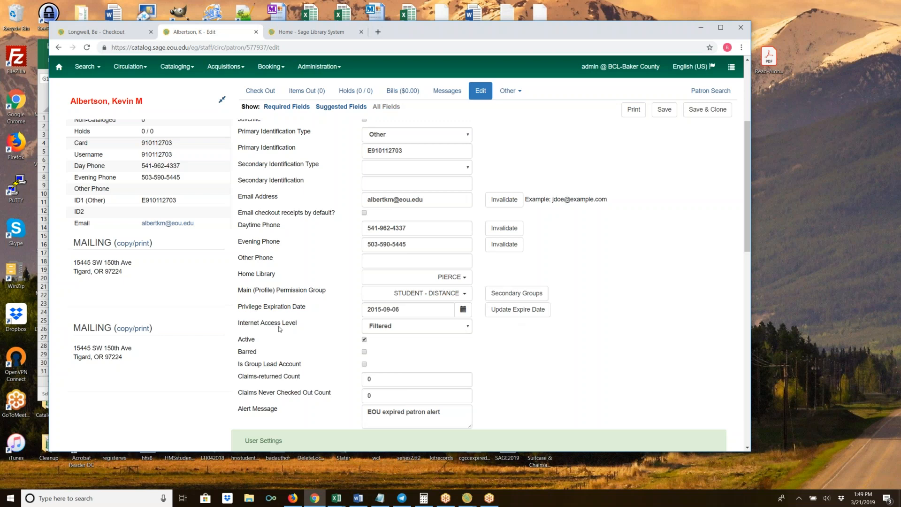
click(511, 310)
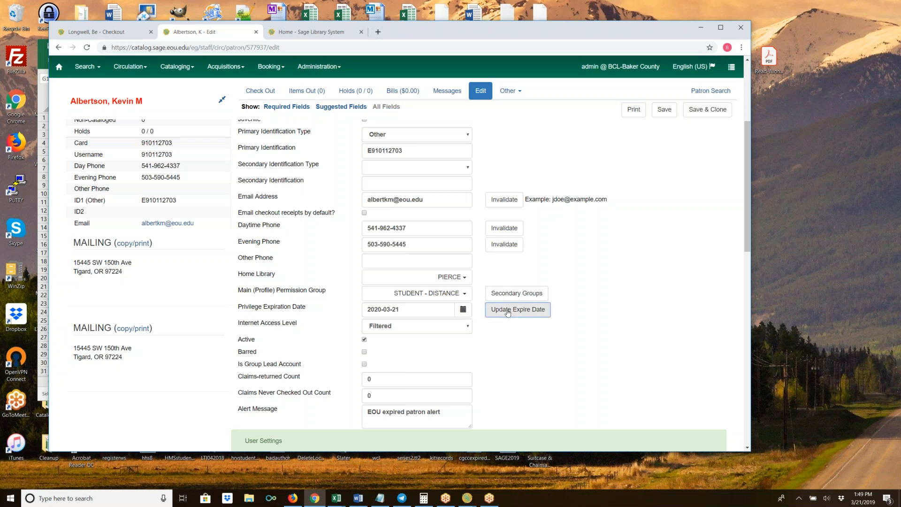
click(664, 110)
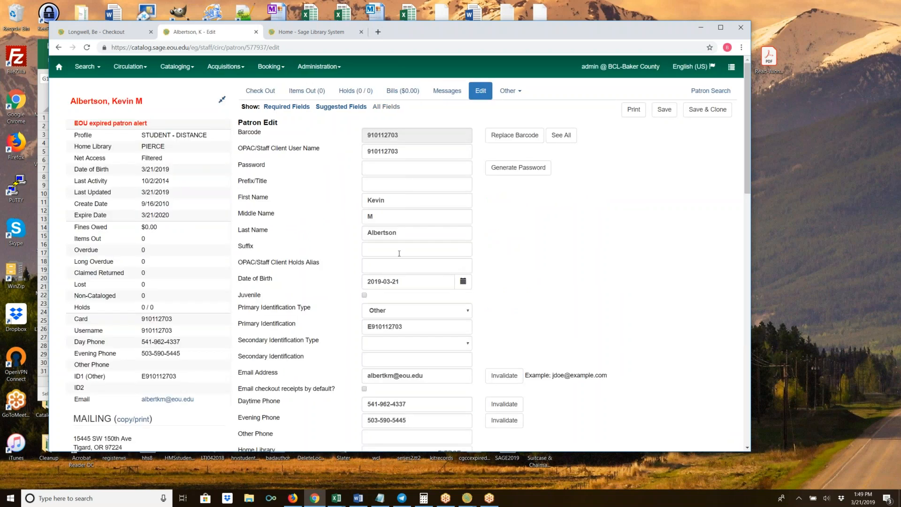
Close the patron edit page and start a Circulation > Check Out patron lookup
click(256, 32)
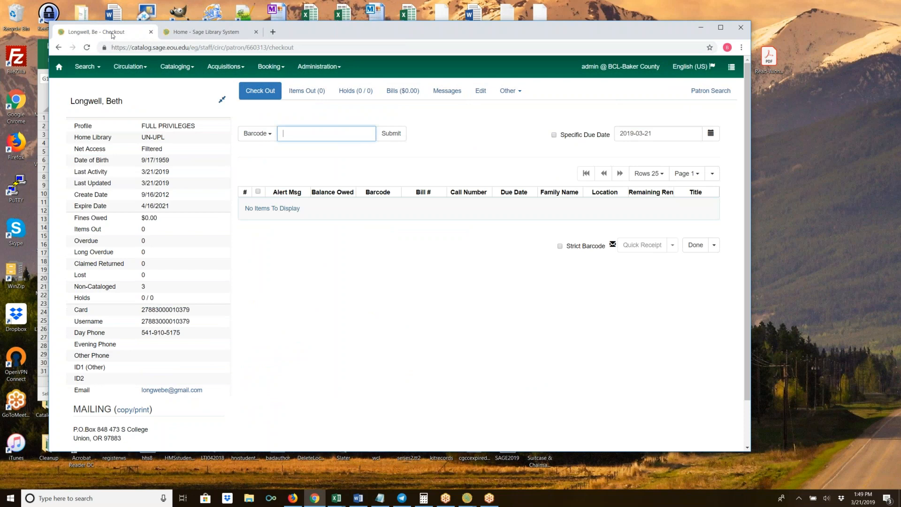
click(167, 69)
click(129, 69)
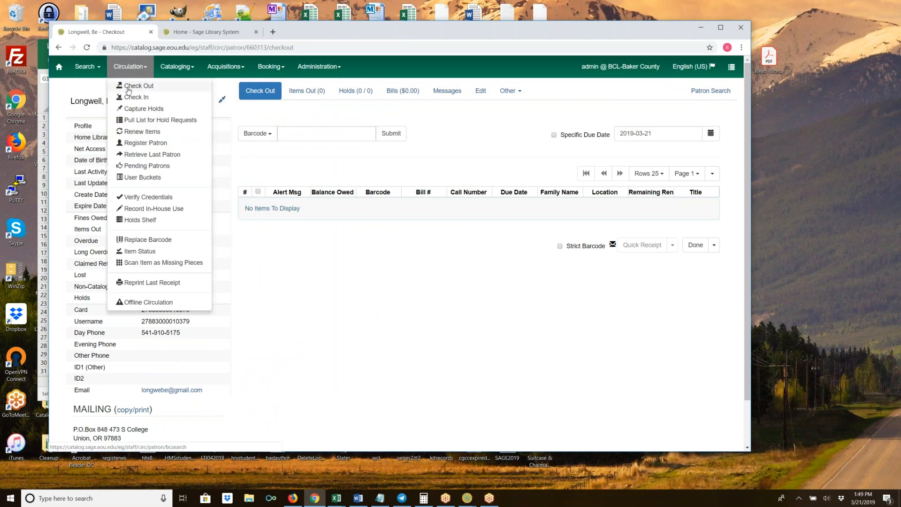
click(126, 85)
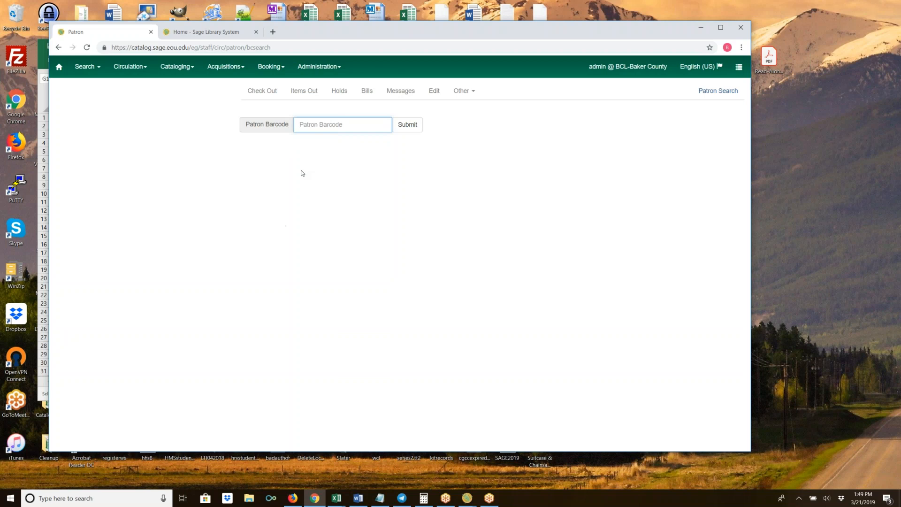
Retrieve the patron by their barcode and review the EOU alert with the 3/21/2020 expire date
text(910112703)
key(Return)
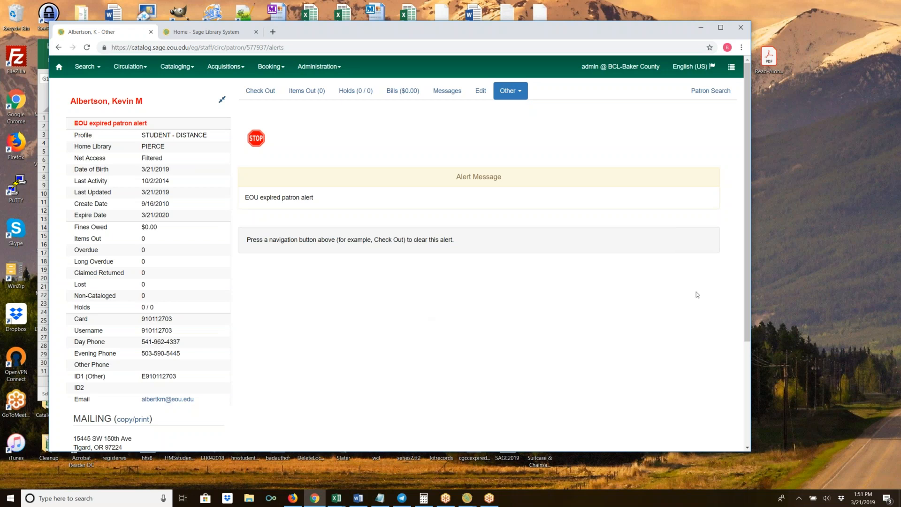
click(898, 253)
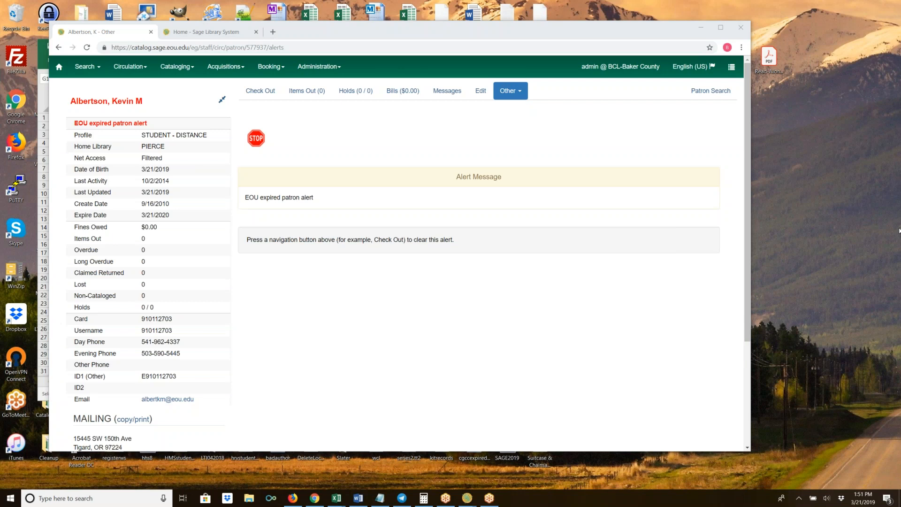